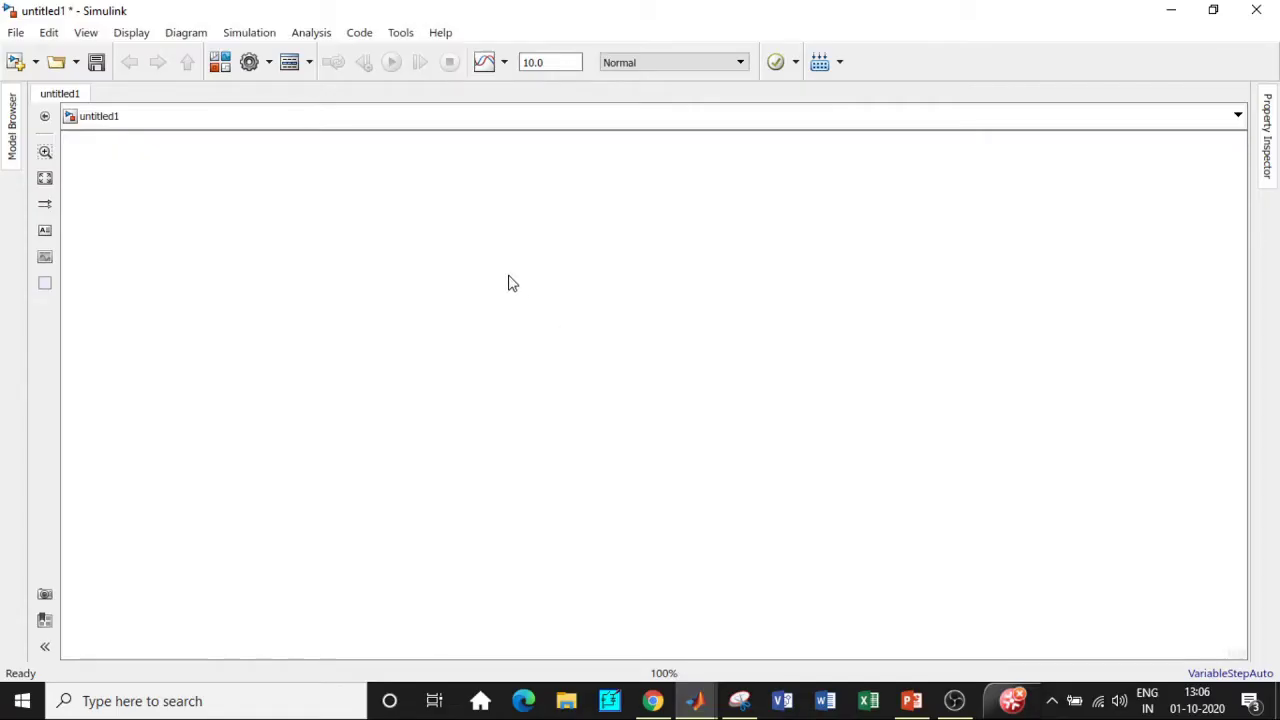
- Search the Library Browser for powergui and add the powergui block to untitled1
{"action": "left_click", "coordinate": [220, 62]}
{"action": "left_click", "coordinate": [481, 67]}
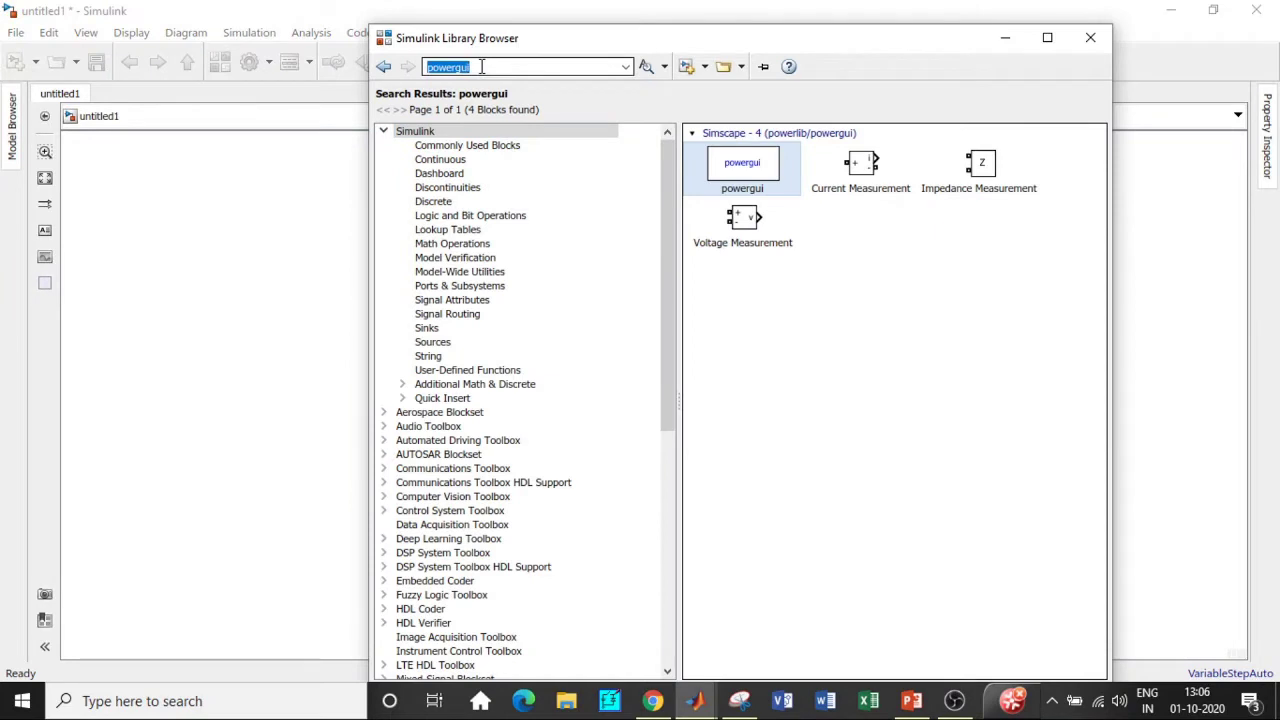
{"action": "key", "text": "Return"}
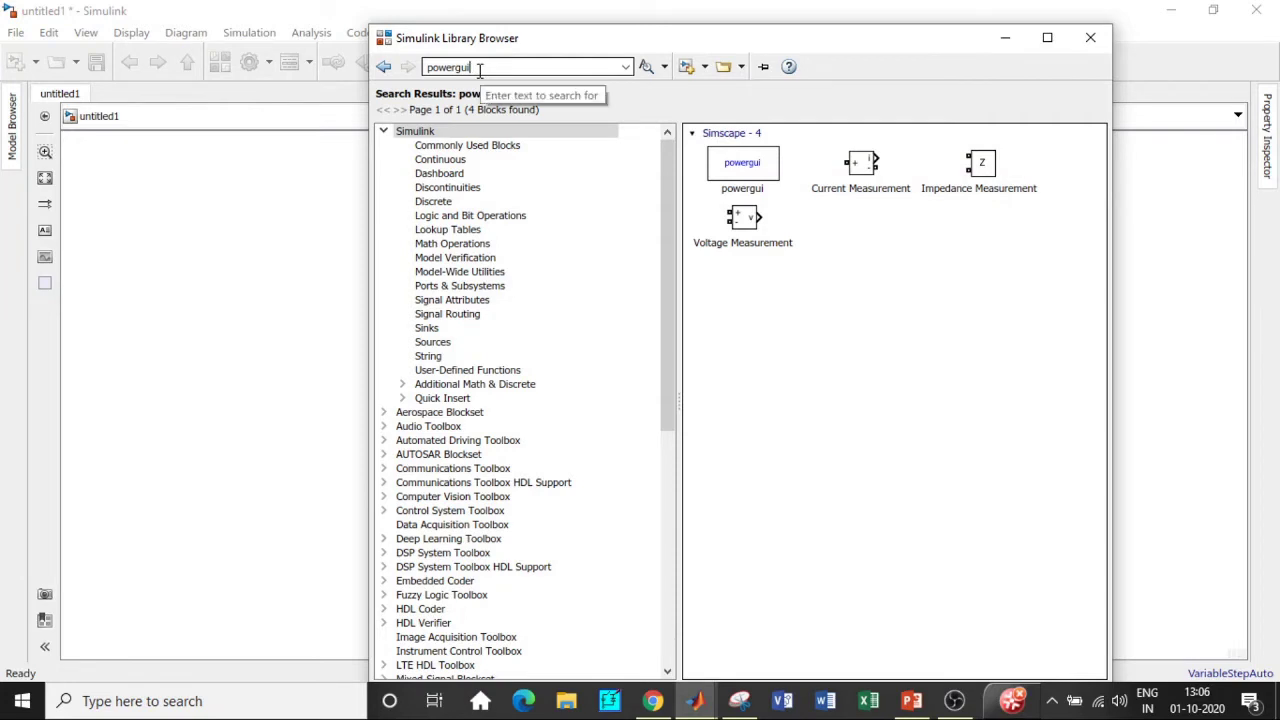
{"action": "left_click", "coordinate": [742, 180]}
{"action": "right_click", "coordinate": [742, 180]}
{"action": "left_click", "coordinate": [804, 191]}
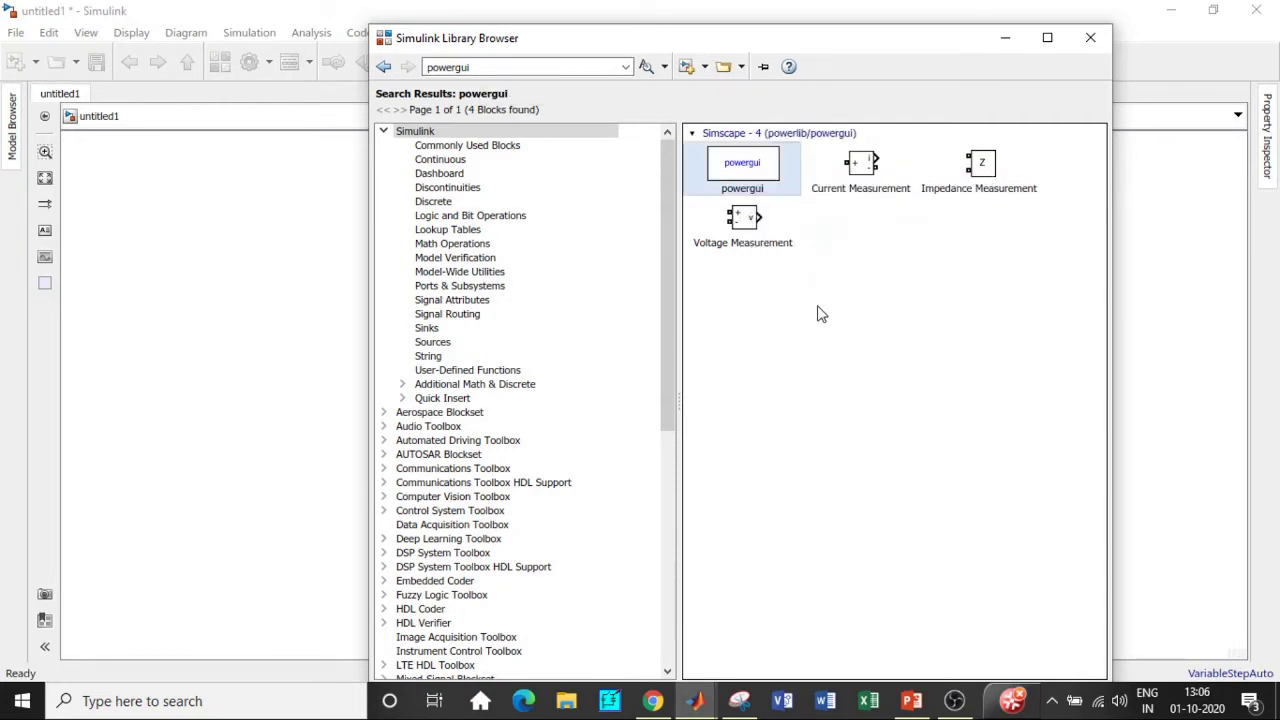
- Add the Voltage Measurement block from the results to untitled1
{"action": "mouse_move", "coordinate": [754, 220]}
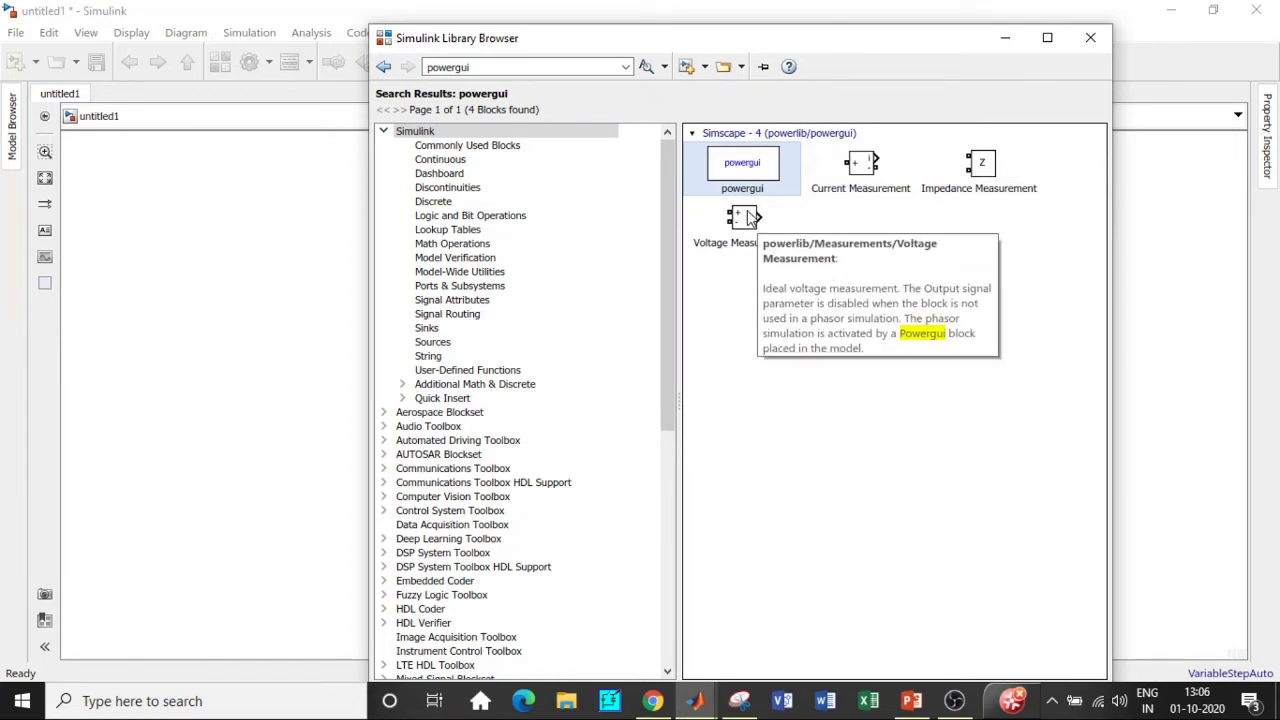
{"action": "left_click", "coordinate": [752, 220]}
{"action": "right_click", "coordinate": [752, 220]}
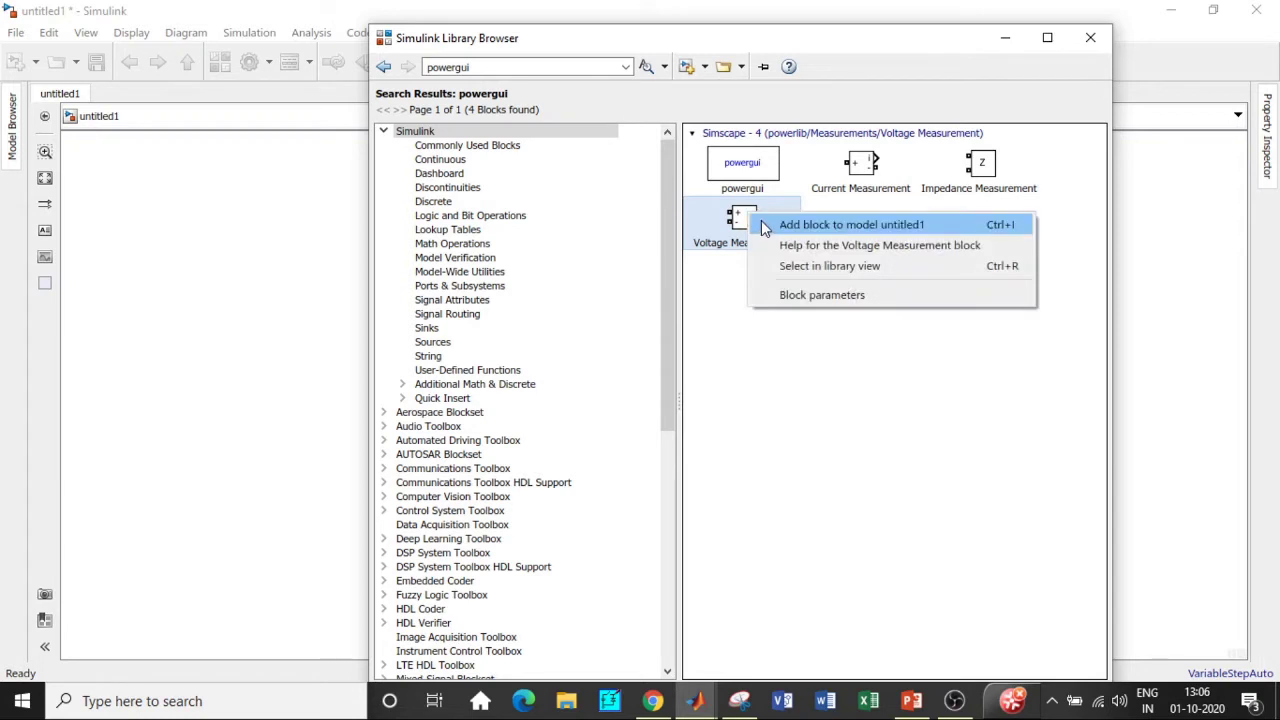
{"action": "left_click", "coordinate": [768, 226]}
- Search for 'DC' and add the DC Voltage Source block to untitled1
{"action": "double_click", "coordinate": [487, 68]}
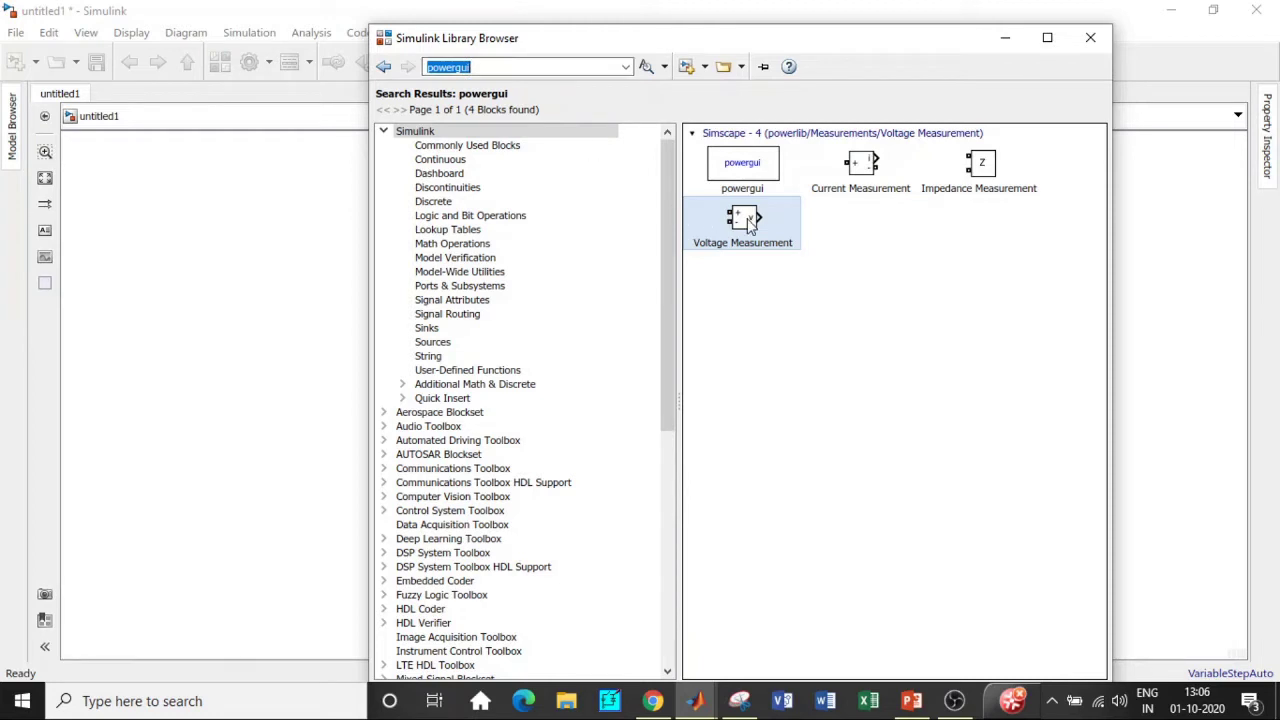
{"action": "mouse_move", "coordinate": [750, 224]}
{"action": "key", "text": "BackSpace"}
{"action": "type", "text": "DC"}
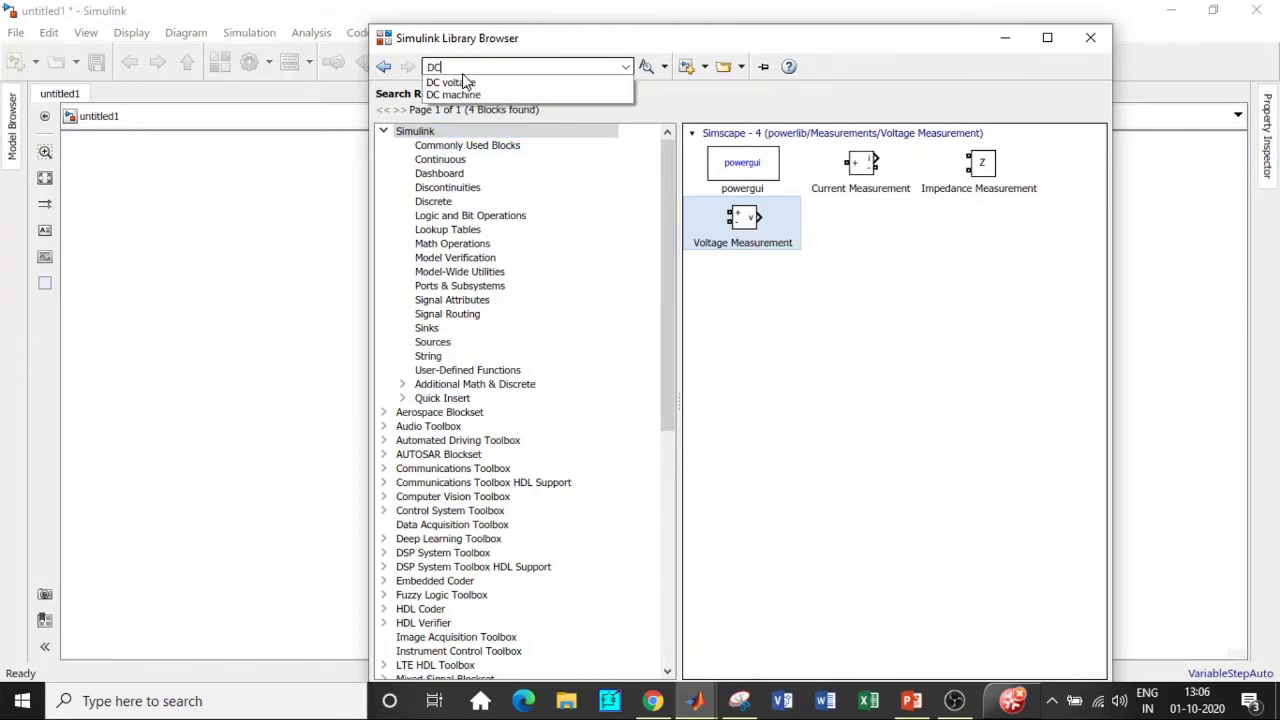
{"action": "left_click", "coordinate": [467, 83]}
{"action": "key", "text": "Return"}
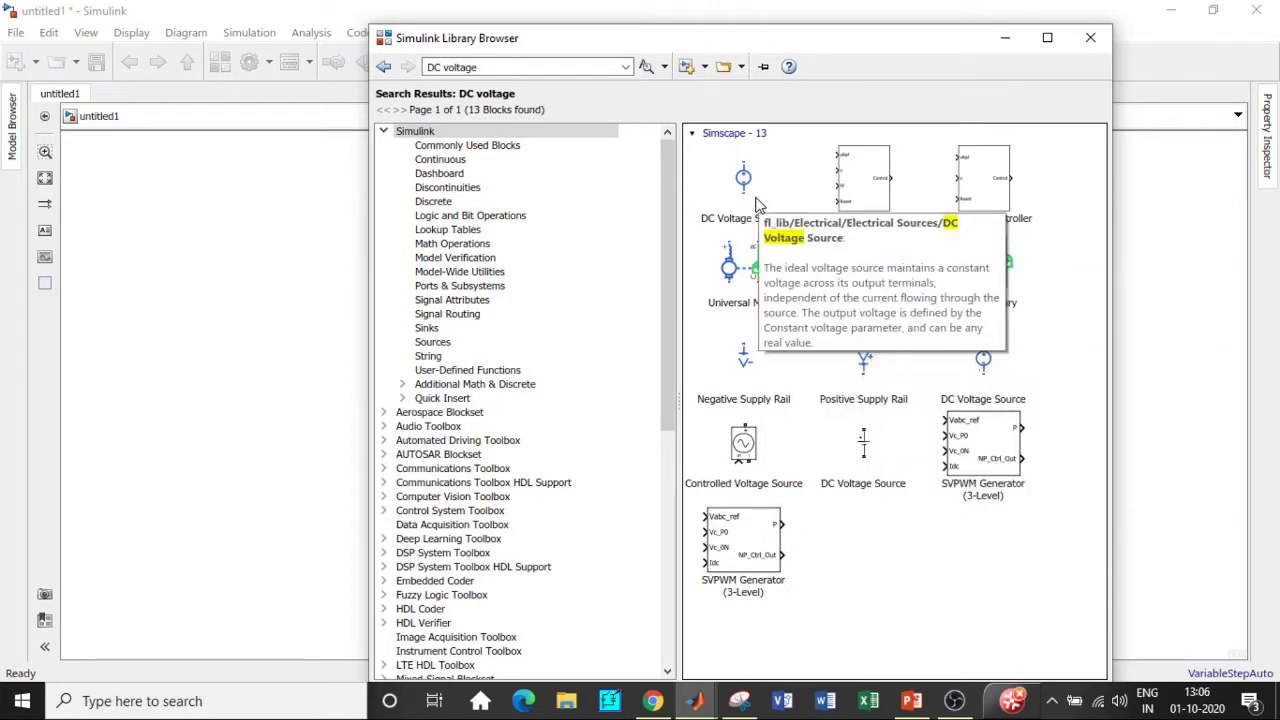
{"action": "left_click", "coordinate": [863, 445]}
{"action": "right_click", "coordinate": [848, 460]}
{"action": "left_click", "coordinate": [880, 465]}
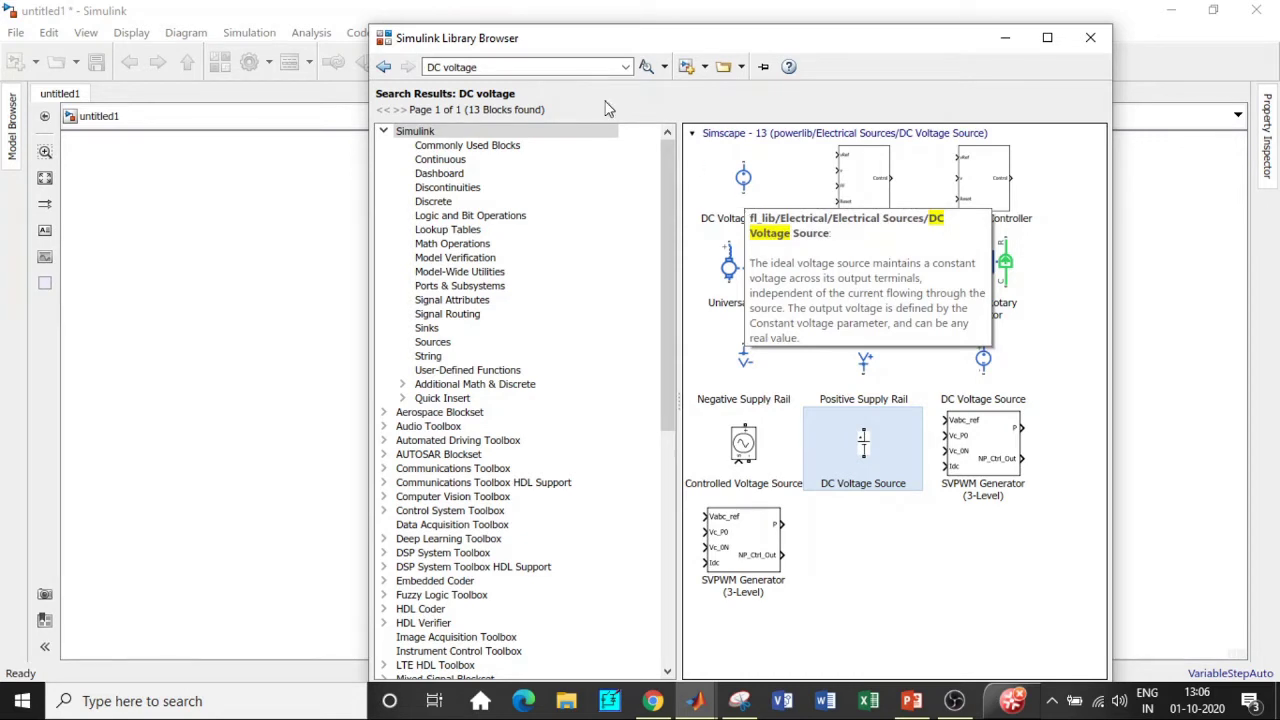
{"action": "left_click", "coordinate": [524, 66]}
{"action": "key", "text": "BackSpace"}
- Search the library for 'Mosf' and browse the Mosfet results
{"action": "type", "text": "Mosf"}
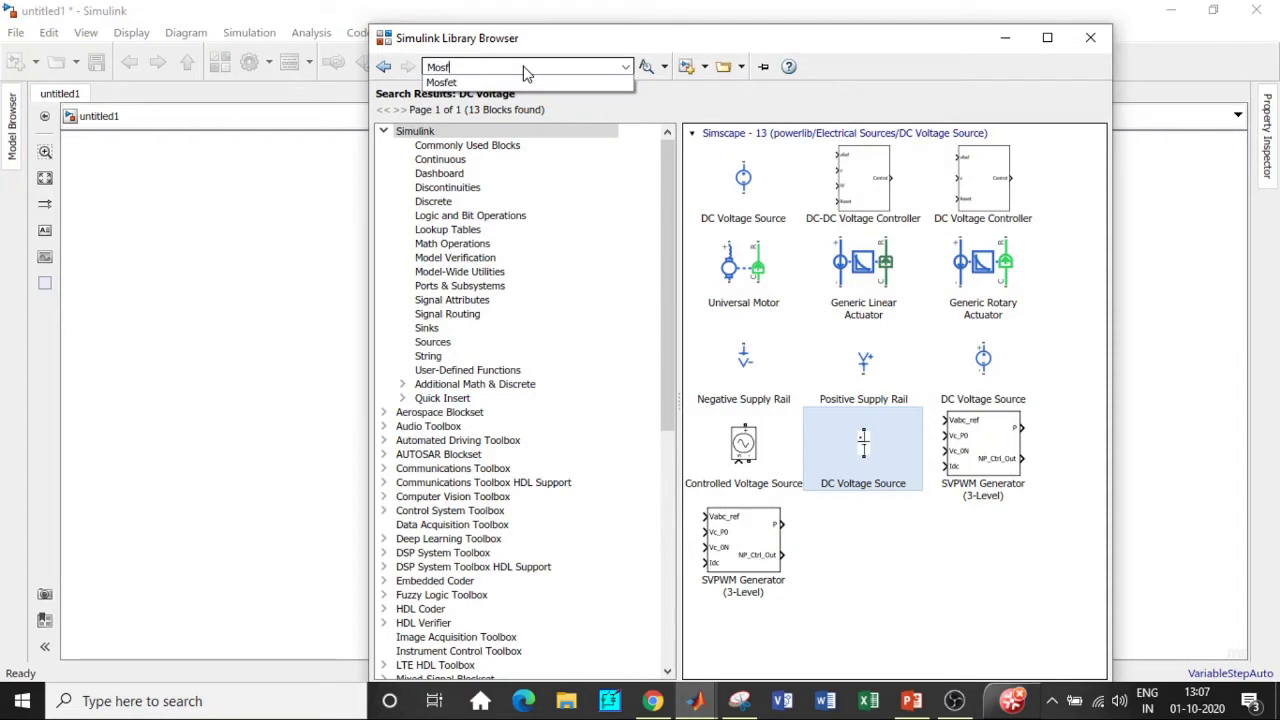
{"action": "left_click", "coordinate": [497, 82]}
{"action": "key", "text": "Return"}
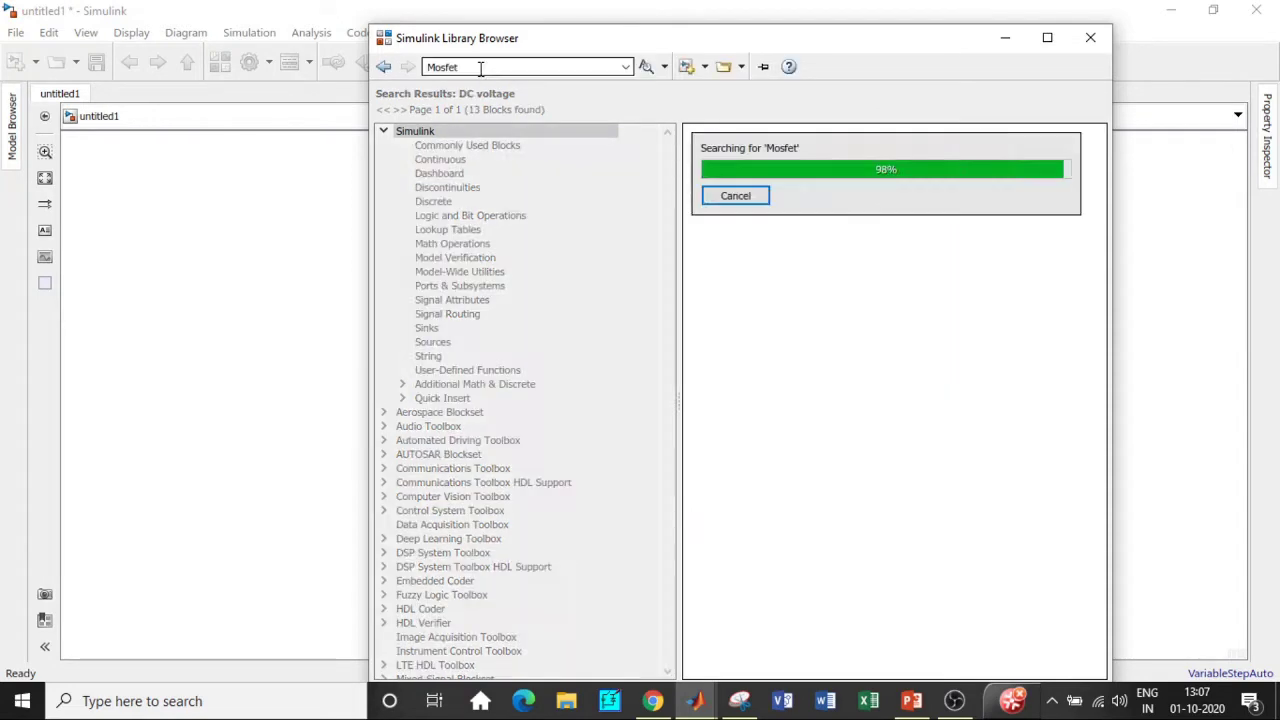
{"action": "scroll", "coordinate": [994, 515], "scroll_direction": "down", "scroll_amount": 3}
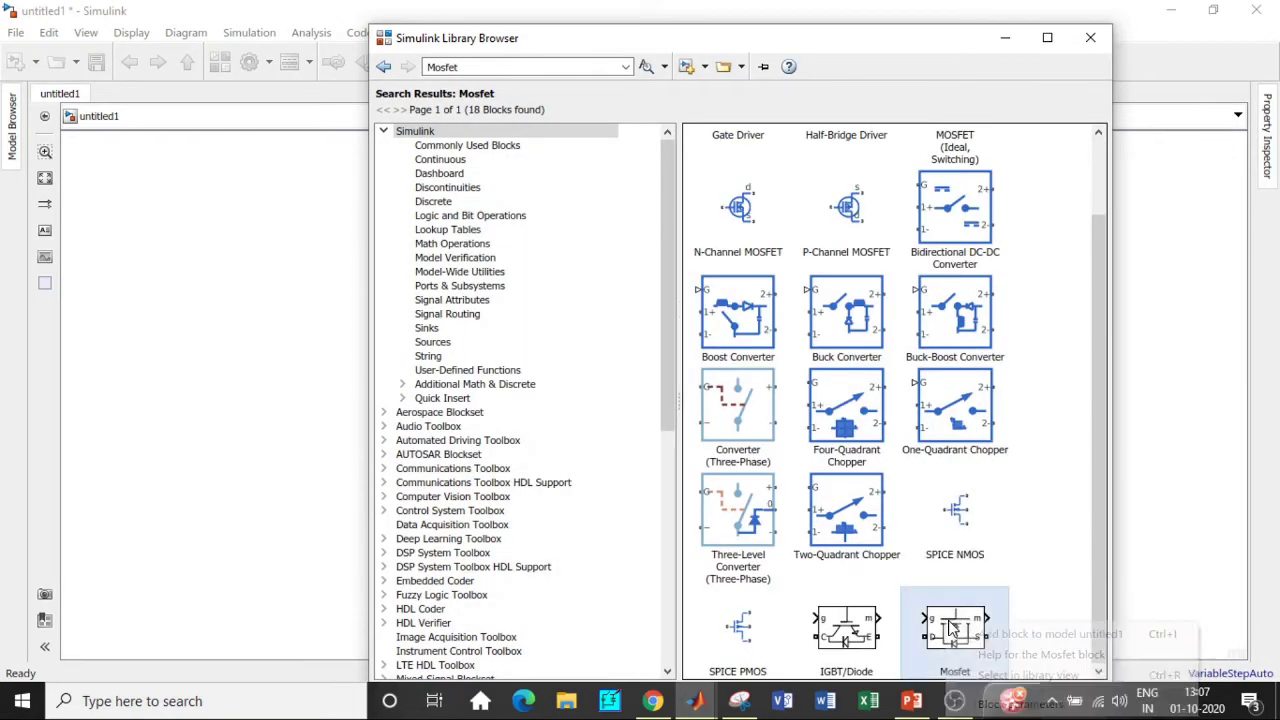
- Search for 'puls' and add the Pulse Generator block to untitled1
{"action": "double_click", "coordinate": [477, 68]}
{"action": "key", "text": "BackSpace"}
{"action": "type", "text": "pulse generator"}
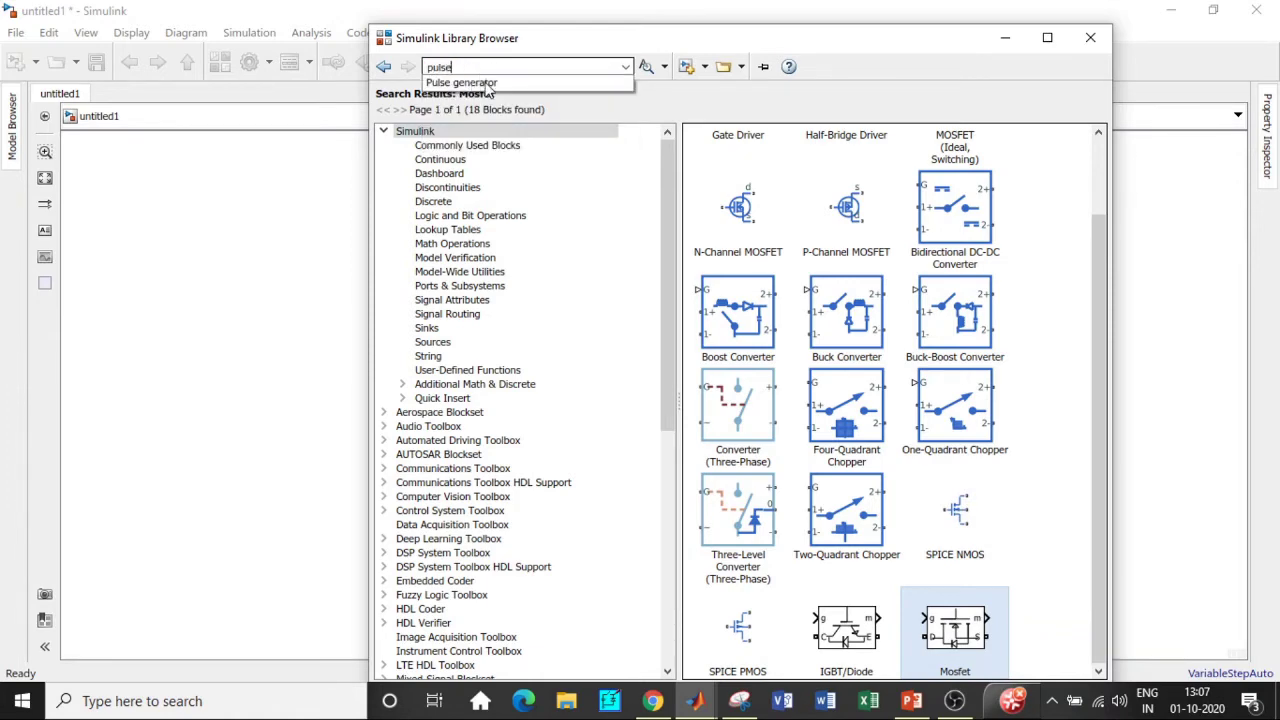
{"action": "left_click", "coordinate": [470, 82]}
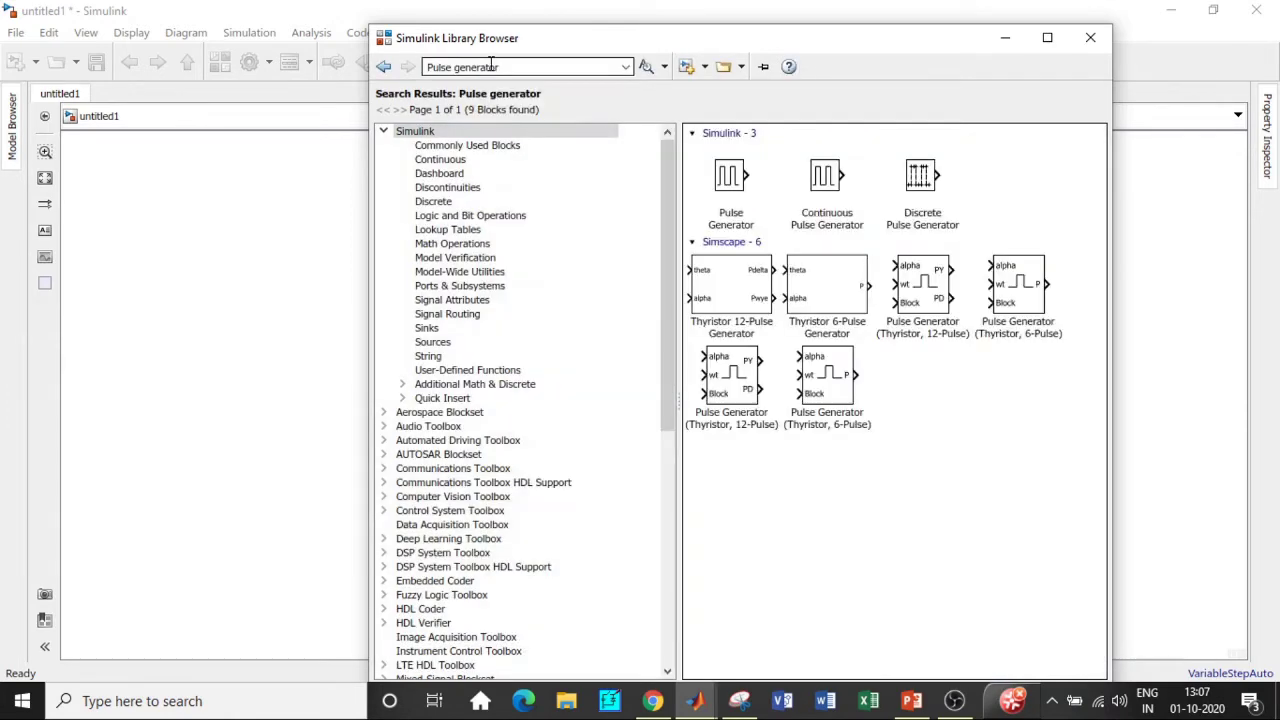
{"action": "left_click", "coordinate": [730, 180]}
{"action": "right_click", "coordinate": [700, 170]}
{"action": "left_click", "coordinate": [725, 180]}
- Search for 'Li' and add the Linear Transformer block to untitled1
{"action": "left_click", "coordinate": [520, 66]}
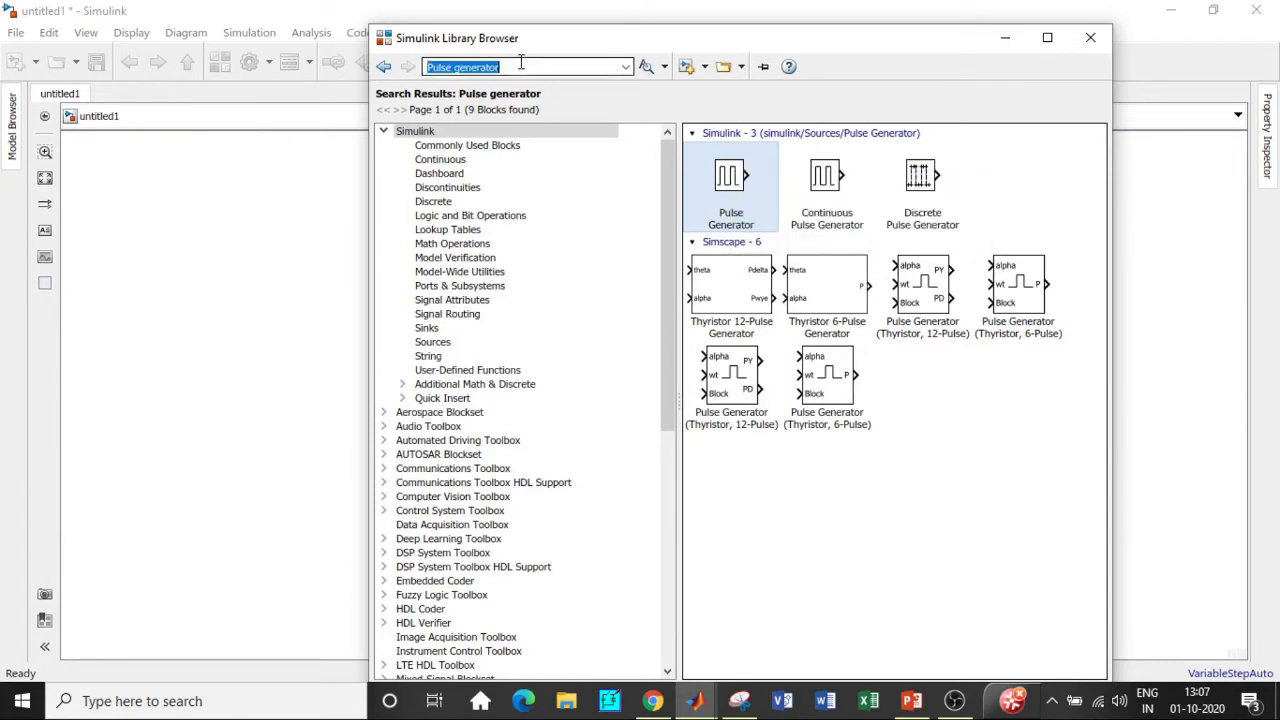
{"action": "key", "text": "BackSpace"}
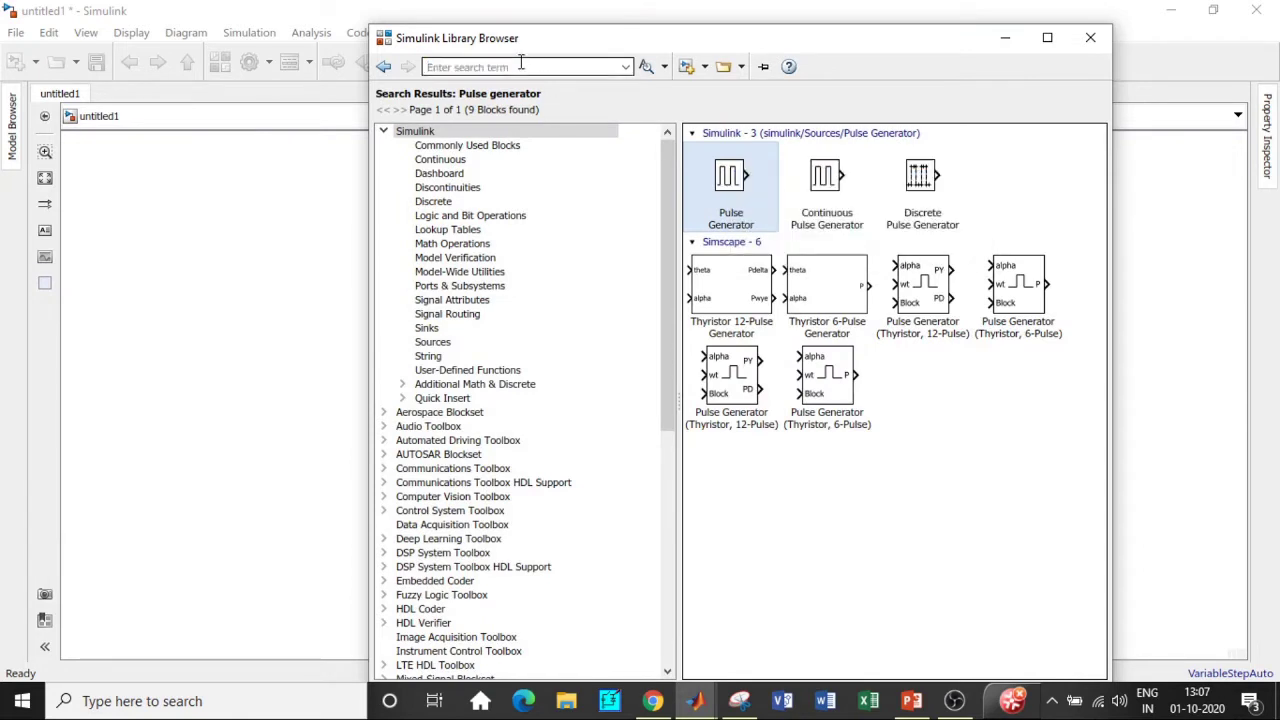
{"action": "type", "text": "Li"}
{"action": "left_click", "coordinate": [506, 82]}
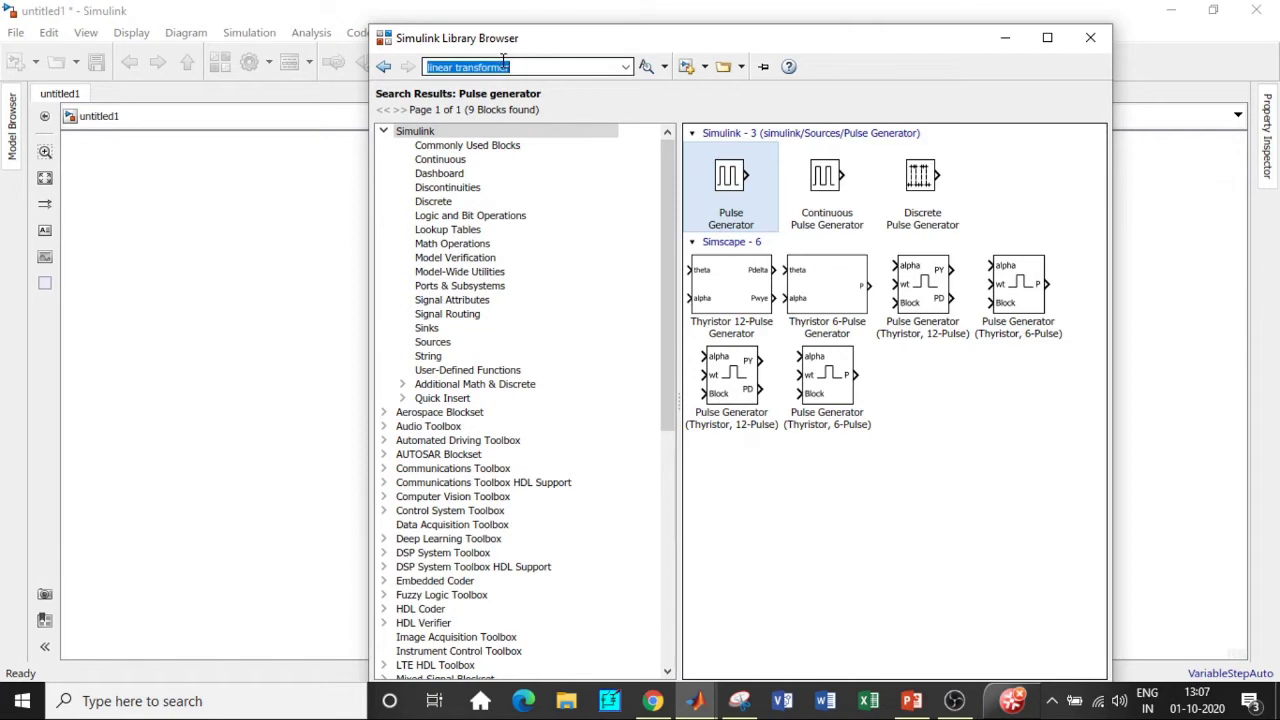
{"action": "key", "text": "Return"}
{"action": "left_click", "coordinate": [852, 210]}
{"action": "right_click", "coordinate": [852, 210]}
{"action": "key", "text": "Escape"}
- Search for 'Se' and add the Series RLC Branch block to untitled1
{"action": "left_click", "coordinate": [529, 67]}
{"action": "key", "text": "BackSpace"}
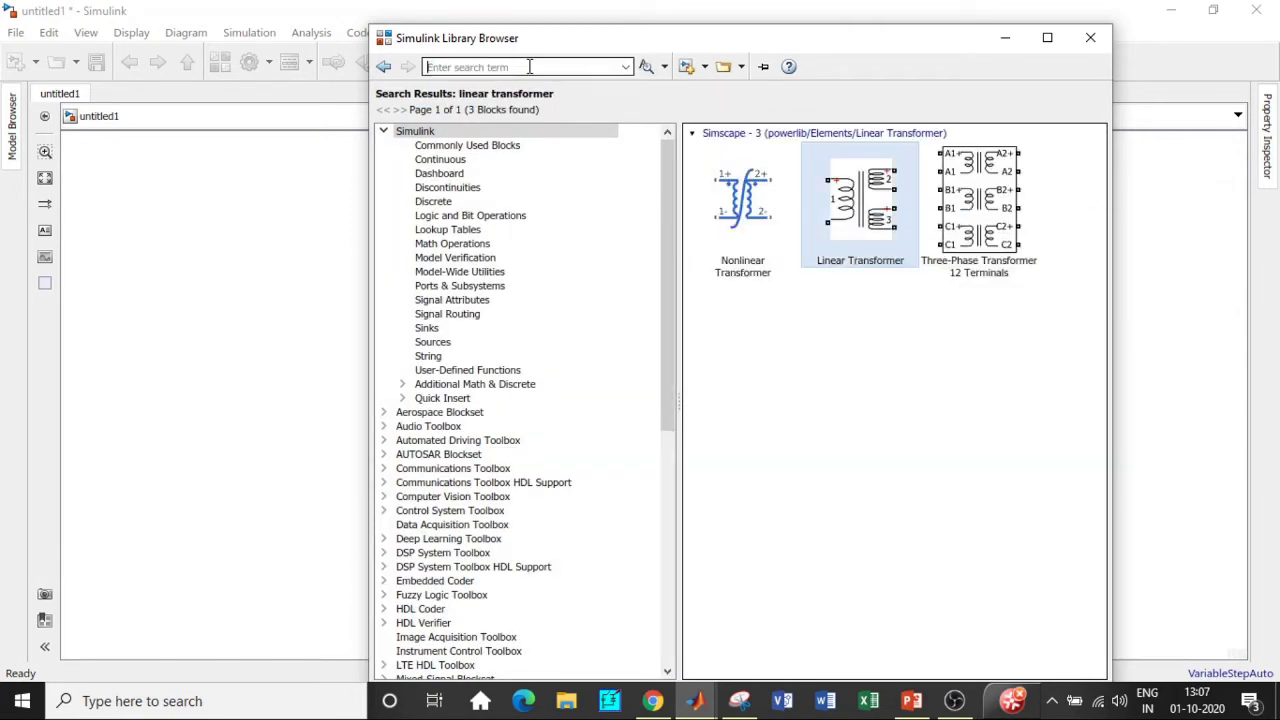
{"action": "type", "text": "Se"}
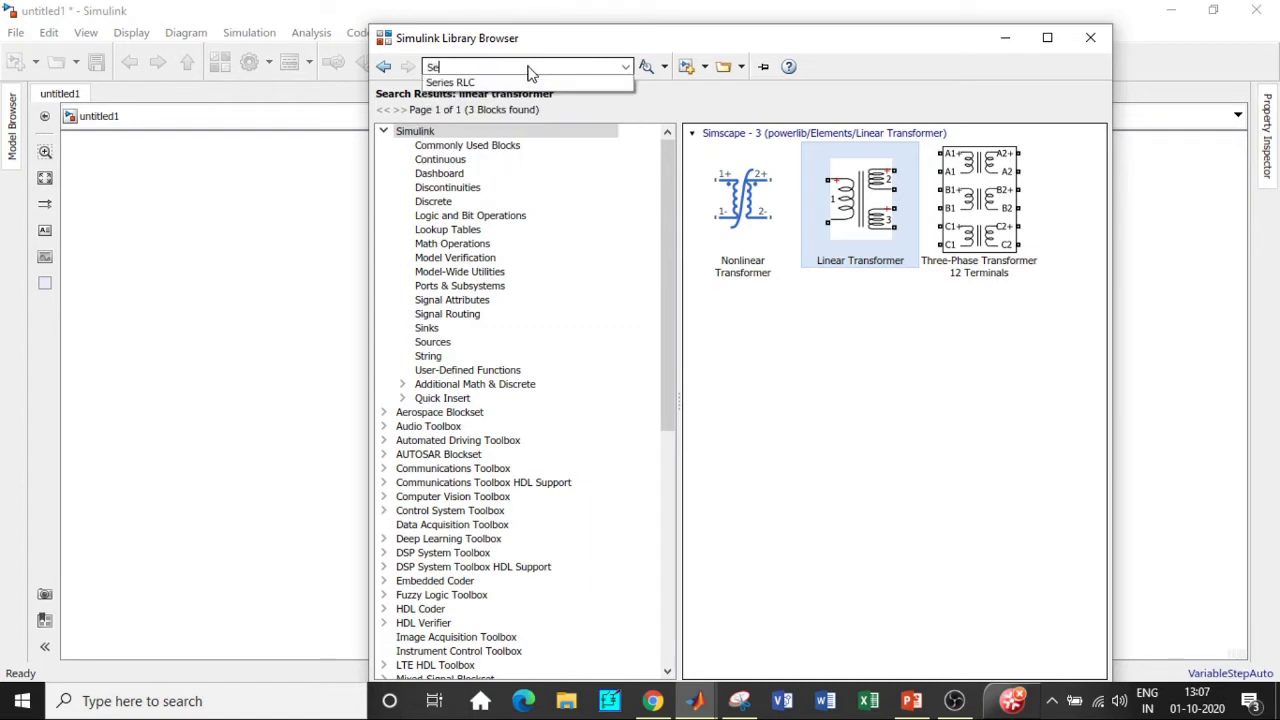
{"action": "left_click", "coordinate": [478, 83]}
{"action": "key", "text": "Return"}
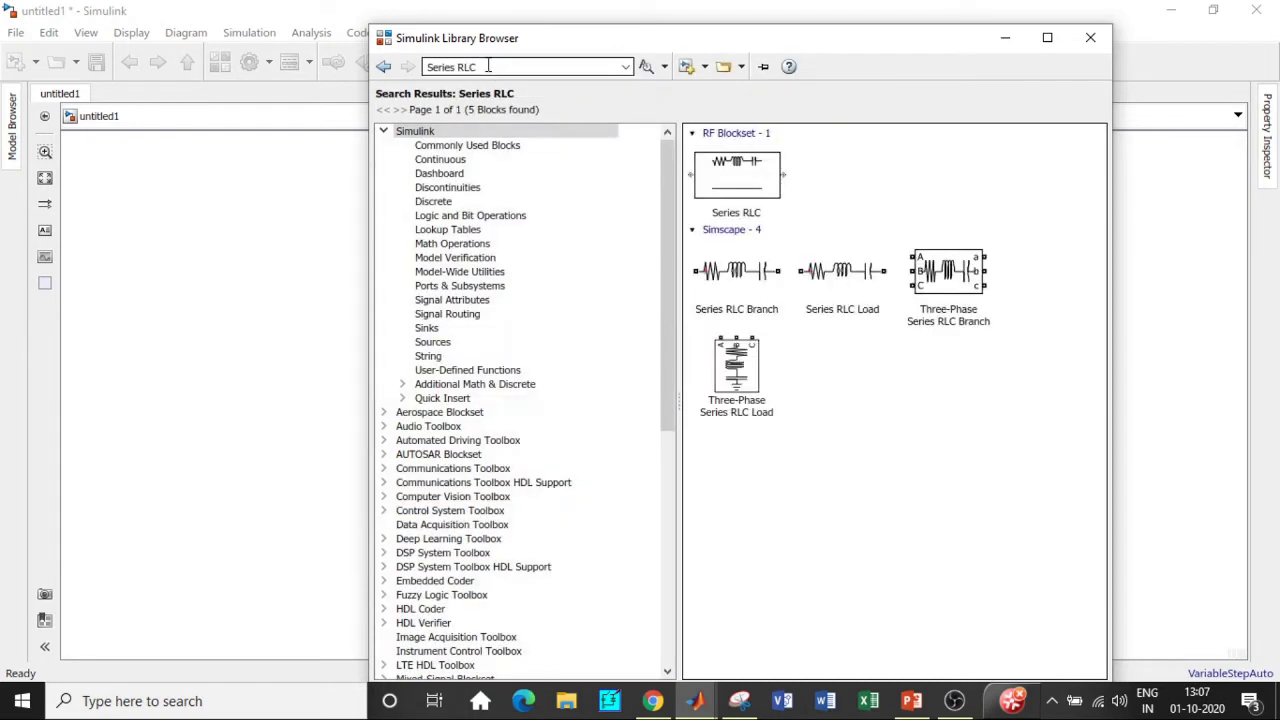
{"action": "right_click", "coordinate": [746, 296]}
{"action": "left_click", "coordinate": [806, 316]}
- Search for 'sco', add the Scope block to untitled1, and hide the library
{"action": "left_click", "coordinate": [510, 67]}
{"action": "key", "text": "BackSpace"}
{"action": "type", "text": "scope"}
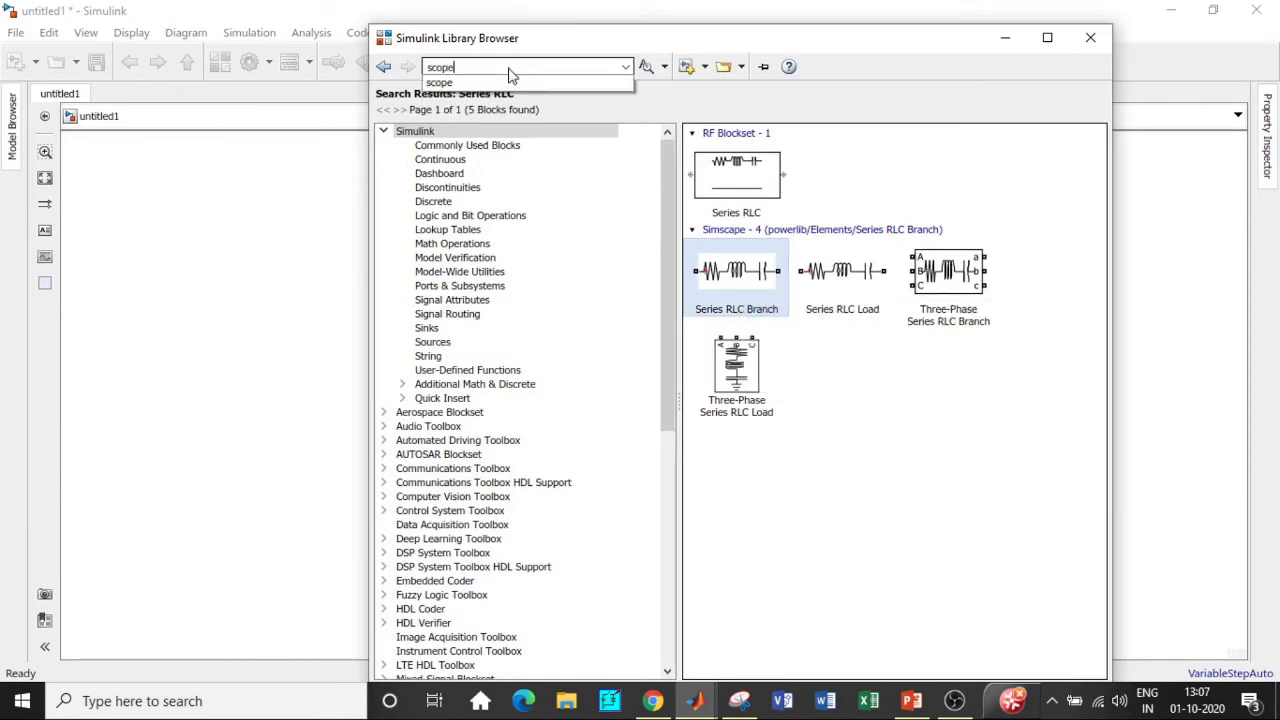
{"action": "left_click", "coordinate": [472, 83]}
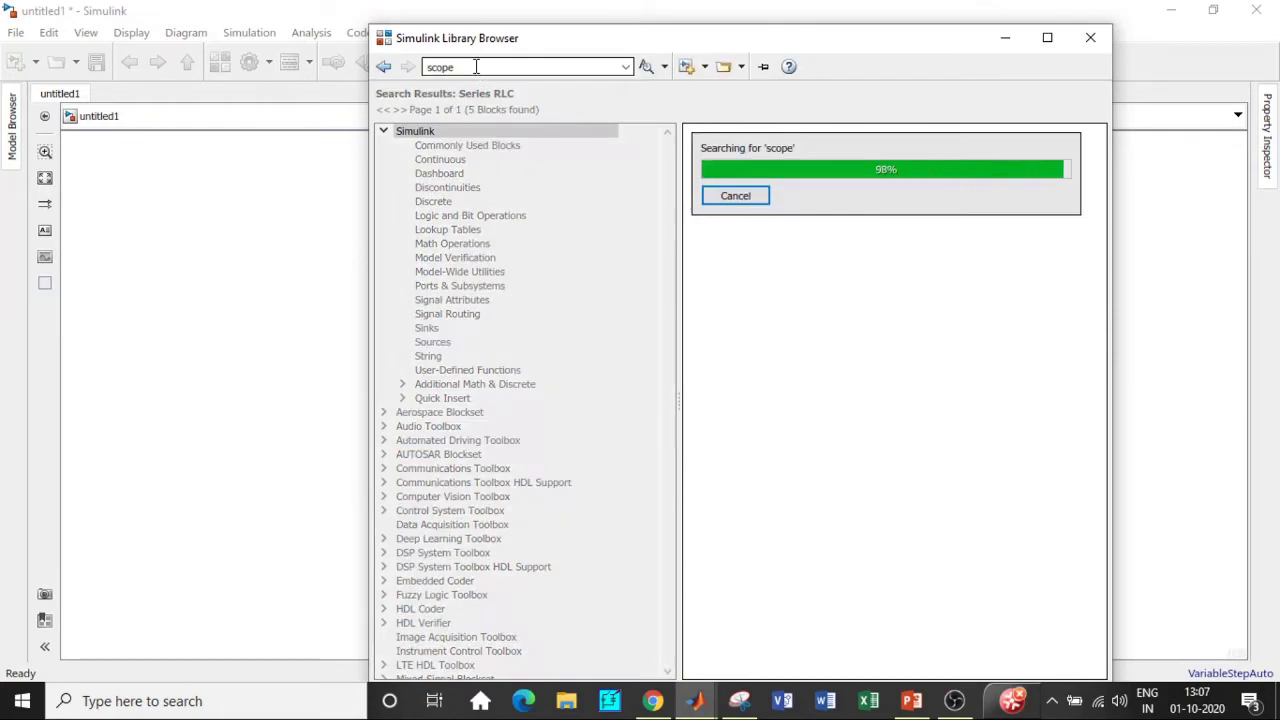
{"action": "right_click", "coordinate": [752, 172]}
{"action": "left_click", "coordinate": [842, 182]}
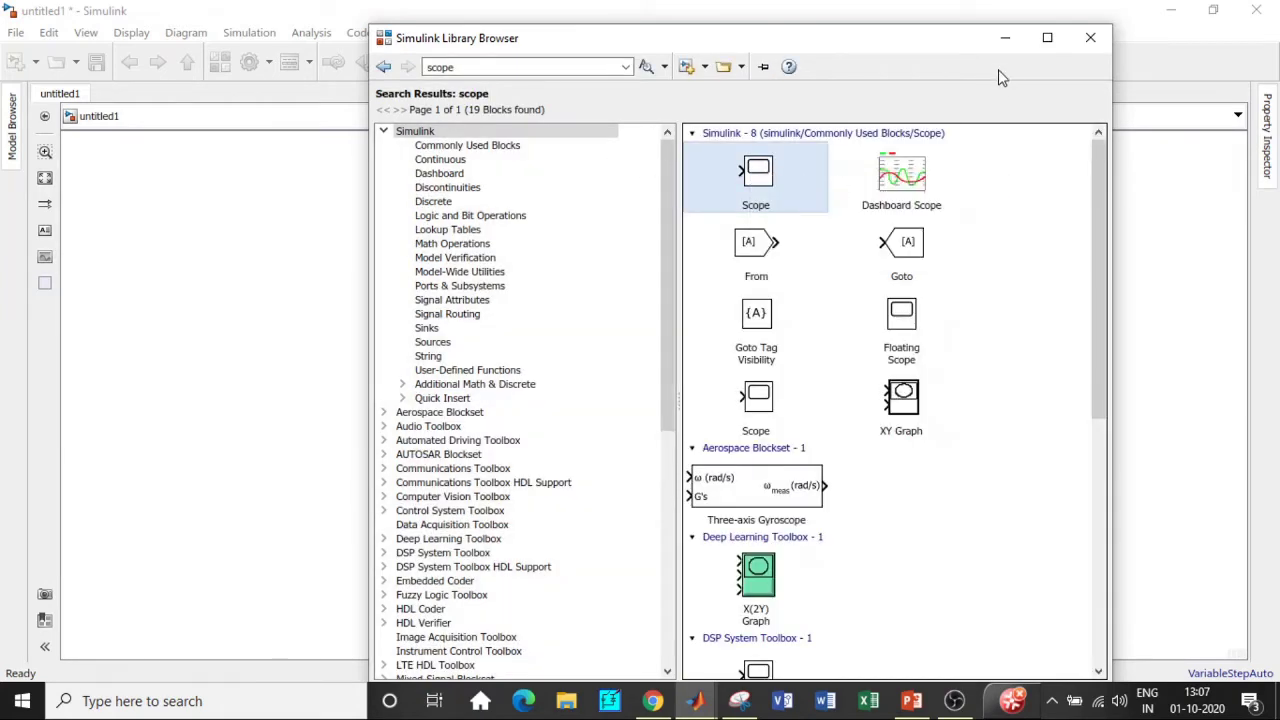
{"action": "left_click", "coordinate": [1005, 38]}
- Spread the stacked blocks apart: Scope right, DC source left, powergui upper-left, transformer lower
{"action": "left_click_drag", "start_coordinate": [645, 395], "coordinate": [977, 314]}
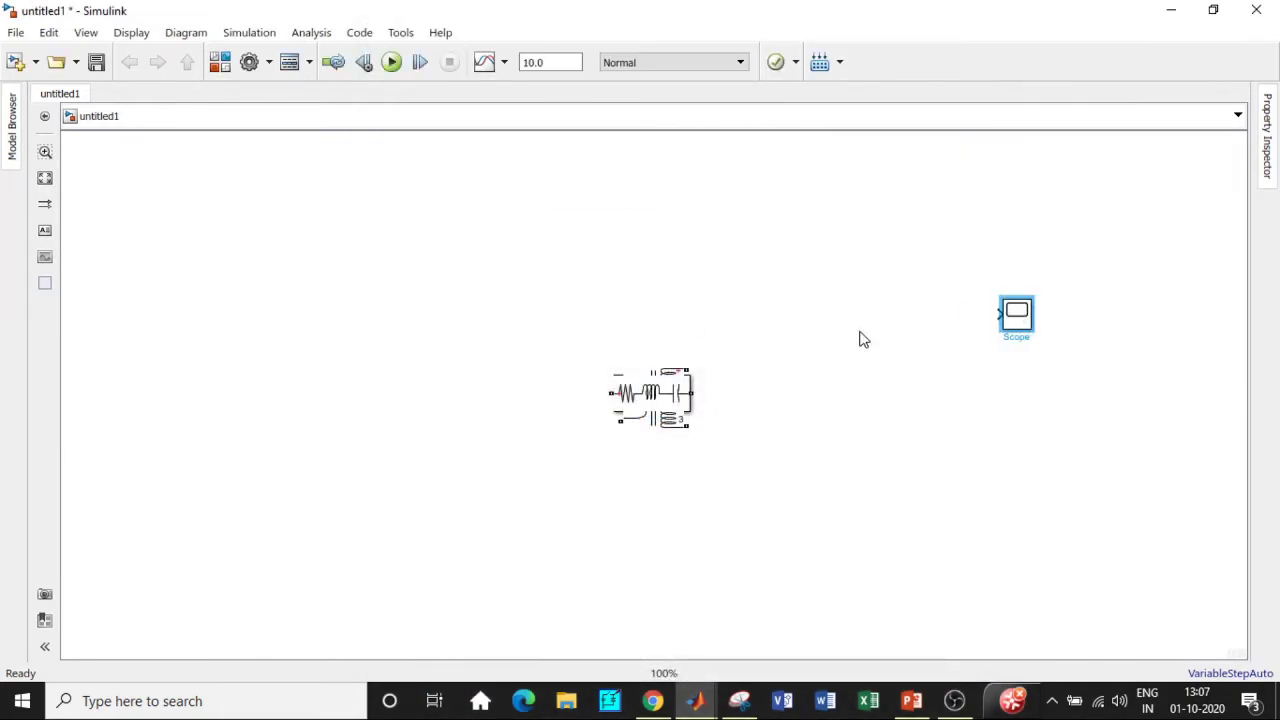
{"action": "left_click_drag", "start_coordinate": [645, 393], "coordinate": [386, 192]}
{"action": "left_click_drag", "start_coordinate": [640, 398], "coordinate": [344, 313]}
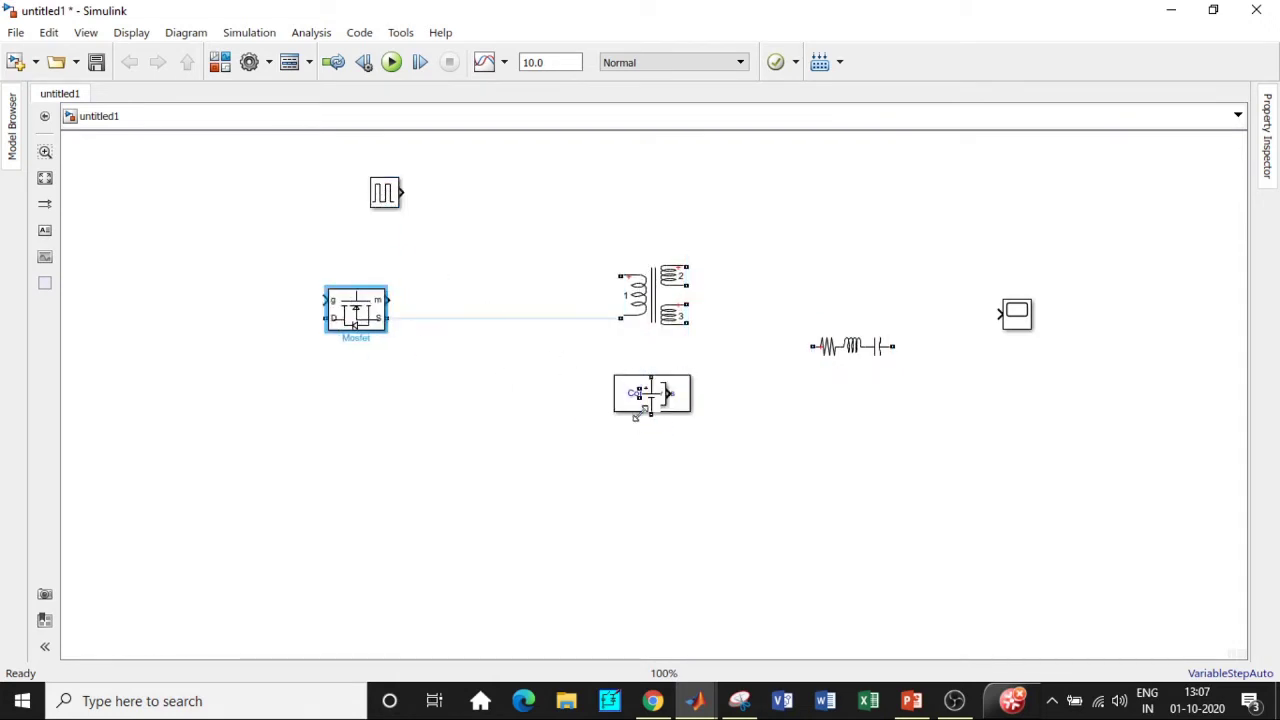
{"action": "left_click_drag", "start_coordinate": [650, 398], "coordinate": [224, 395]}
{"action": "left_click_drag", "start_coordinate": [648, 398], "coordinate": [614, 502]}
{"action": "left_click", "coordinate": [652, 396]}
{"action": "left_click_drag", "start_coordinate": [652, 396], "coordinate": [217, 171]}
{"action": "left_click_drag", "start_coordinate": [655, 292], "coordinate": [636, 355]}
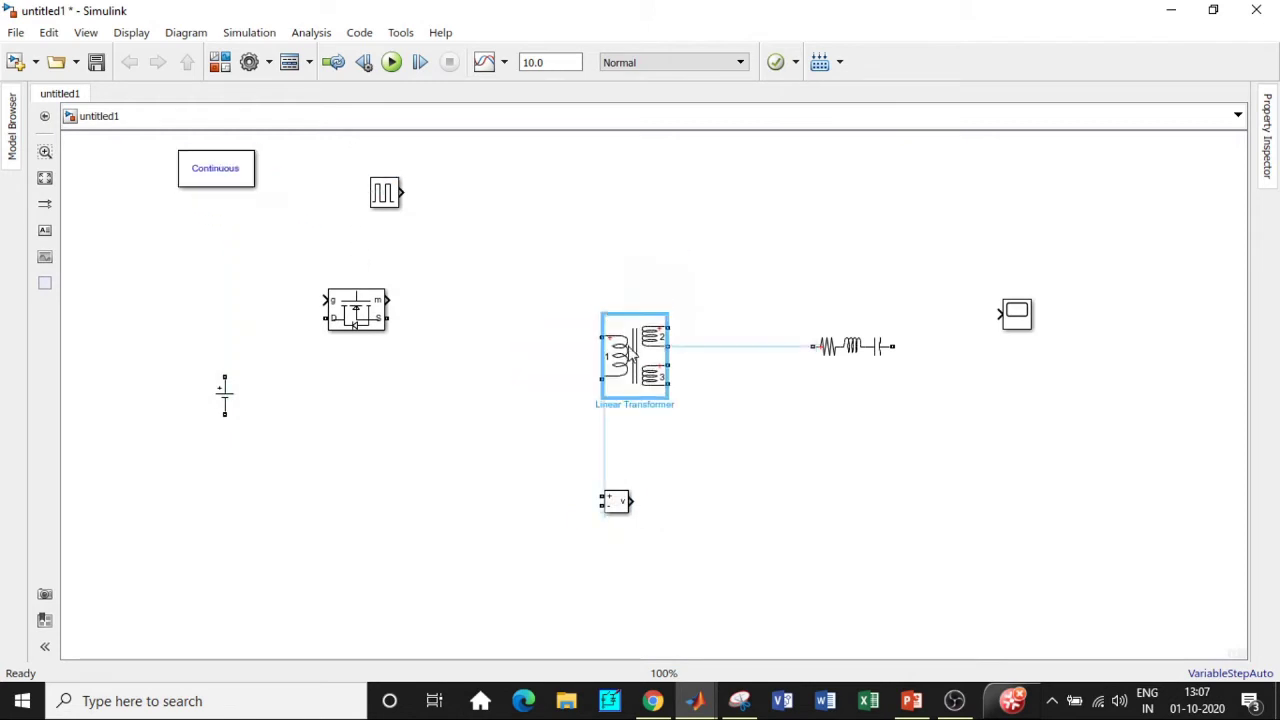
{"action": "left_click_drag", "start_coordinate": [350, 310], "coordinate": [313, 284]}
- Rotate the MOSFET upright with Ctrl+R and enable its measurement port
{"action": "key", "text": "ctrl+r"}
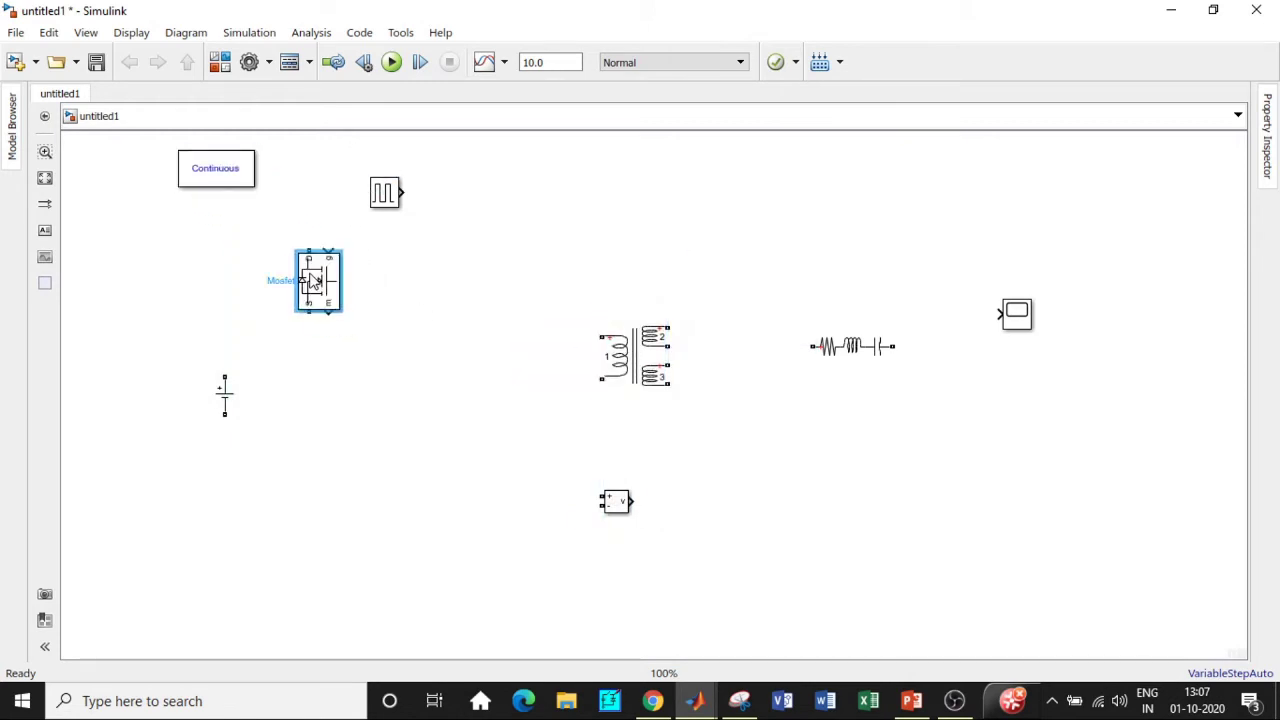
{"action": "double_click", "coordinate": [318, 283]}
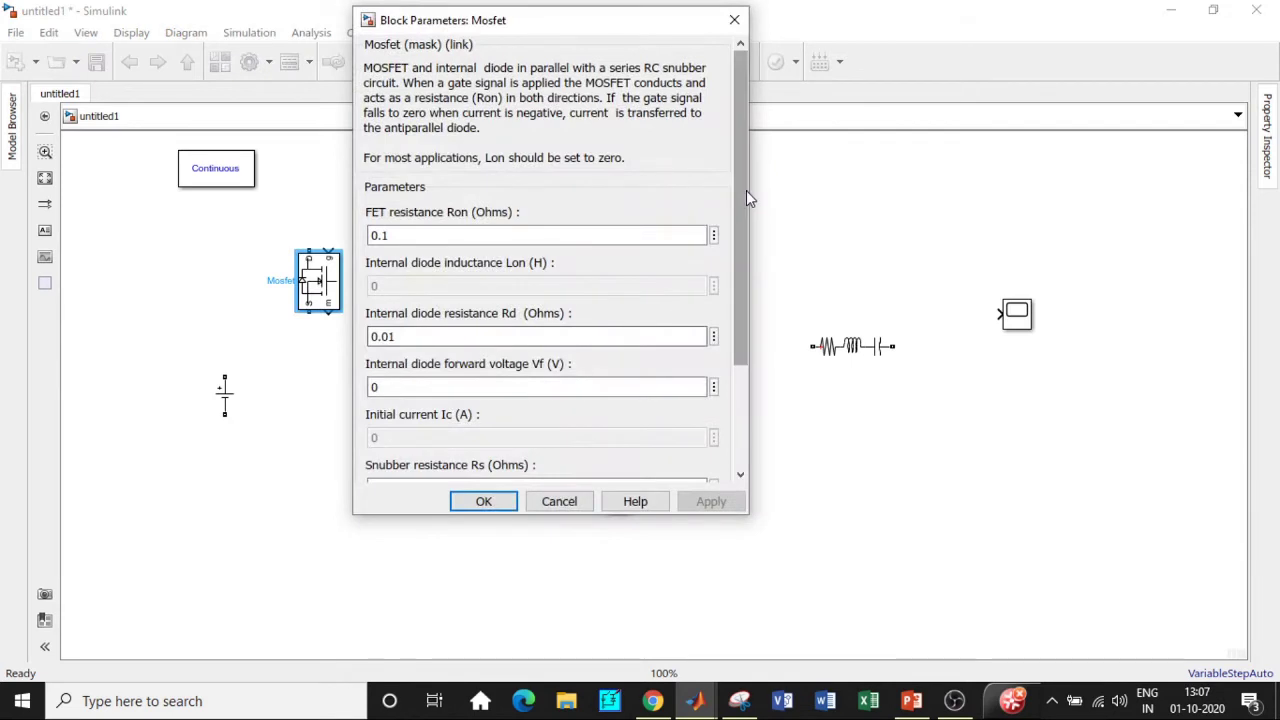
{"action": "scroll", "coordinate": [600, 300], "scroll_direction": "down", "scroll_amount": 3}
{"action": "left_click", "coordinate": [370, 424]}
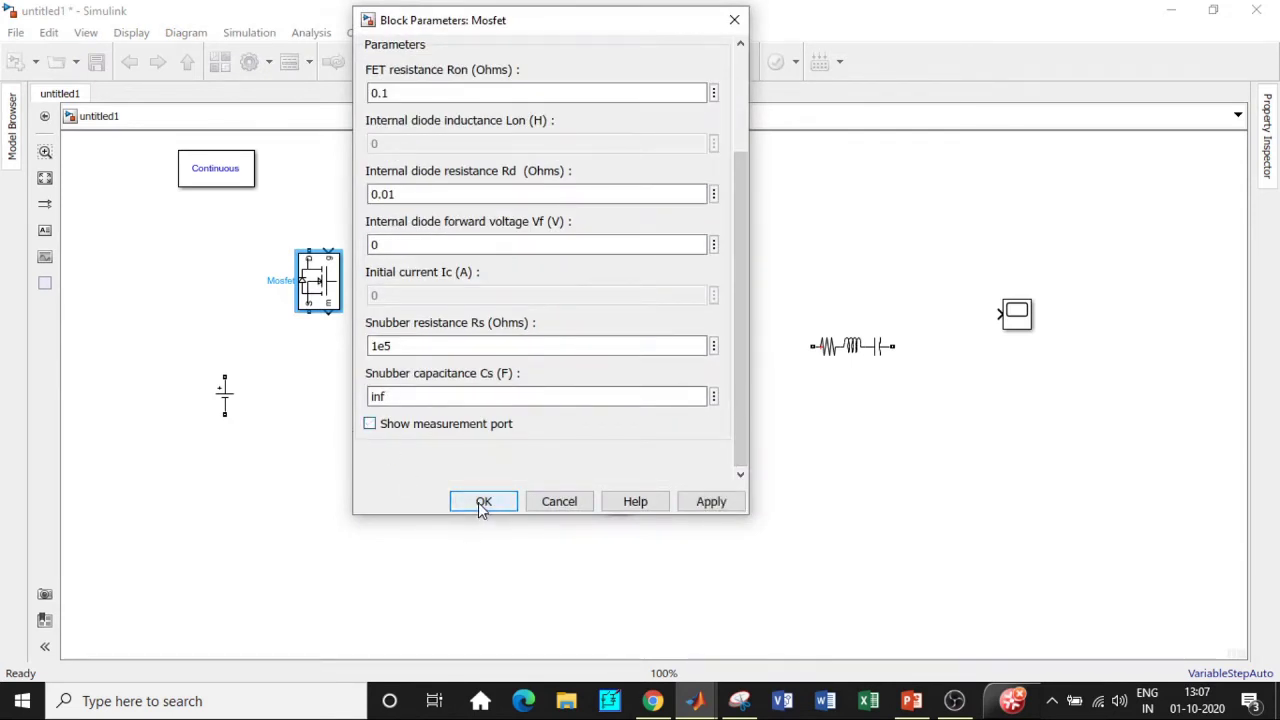
{"action": "left_click", "coordinate": [482, 502]}
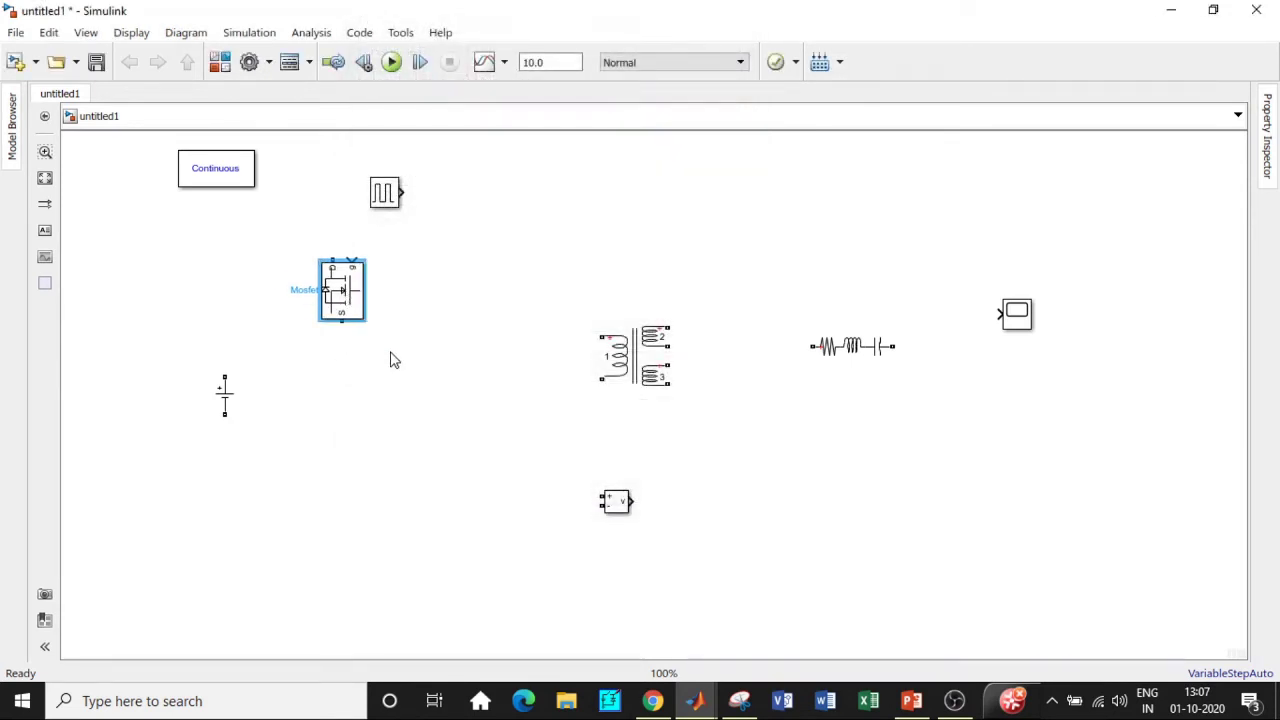
- Duplicate the MOSFET into a 2×2 arrangement of four MOSFETs
{"action": "left_click_drag", "start_coordinate": [353, 303], "coordinate": [475, 305]}
{"action": "left_click_drag", "start_coordinate": [497, 370], "coordinate": [305, 253]}
{"action": "mouse_move", "coordinate": [343, 295]}
{"action": "left_mouse_down"}
{"action": "mouse_move", "coordinate": [364, 414]}
{"action": "mouse_move", "coordinate": [352, 455]}
{"action": "mouse_move", "coordinate": [342, 319]}
{"action": "left_mouse_up"}
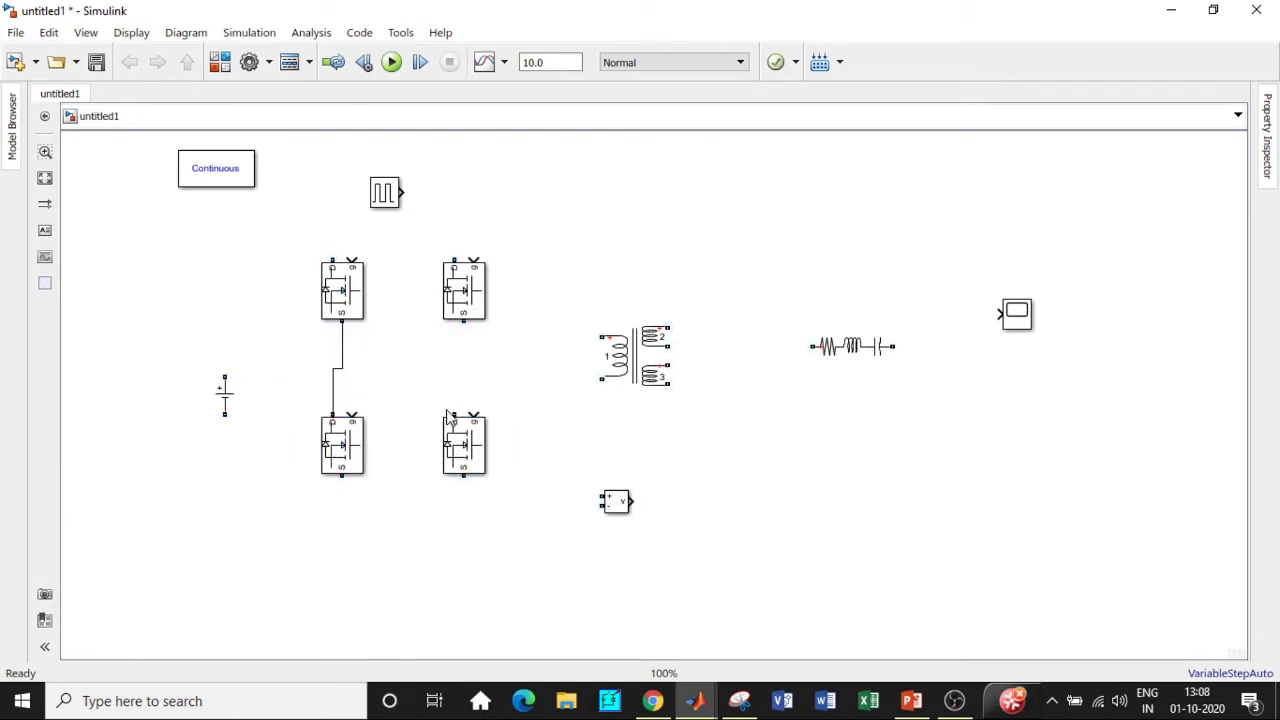
- Wire the MOSFET legs, top and bottom rails, and connect the DC source to both rails
{"action": "left_click_drag", "start_coordinate": [455, 413], "coordinate": [463, 321]}
{"action": "mouse_move", "coordinate": [333, 260]}
{"action": "left_mouse_down"}
{"action": "mouse_move", "coordinate": [438, 242]}
{"action": "mouse_move", "coordinate": [455, 260]}
{"action": "left_mouse_up"}
{"action": "left_click_drag", "start_coordinate": [343, 478], "coordinate": [464, 479]}
{"action": "mouse_move", "coordinate": [224, 376]}
{"action": "left_mouse_down"}
{"action": "mouse_move", "coordinate": [266, 246]}
{"action": "mouse_move", "coordinate": [334, 249]}
{"action": "left_mouse_up"}
{"action": "mouse_move", "coordinate": [224, 418]}
{"action": "left_mouse_down"}
{"action": "mouse_move", "coordinate": [277, 477]}
{"action": "mouse_move", "coordinate": [343, 487]}
{"action": "left_mouse_up"}
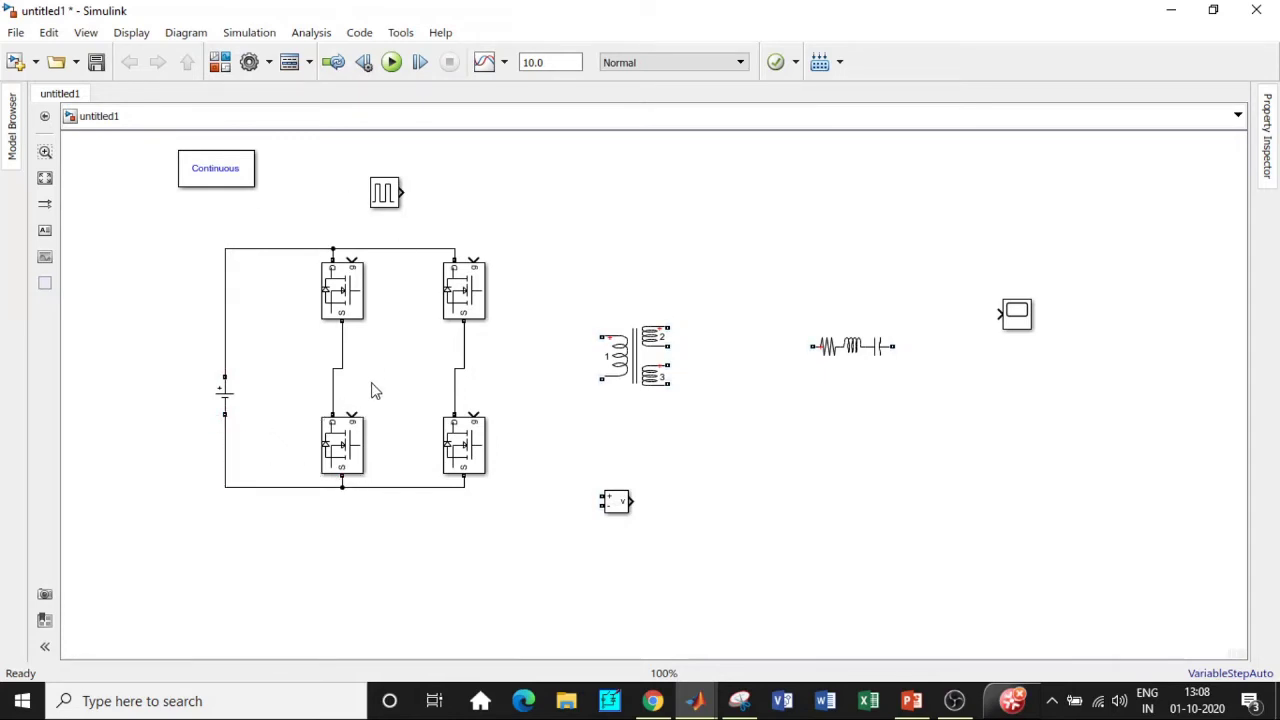
- Move the DC source up level with the Linear Transformer and open the transformer's parameters
{"action": "left_click", "coordinate": [225, 394]}
{"action": "left_click_drag", "start_coordinate": [225, 394], "coordinate": [226, 357]}
{"action": "left_click", "coordinate": [643, 355]}
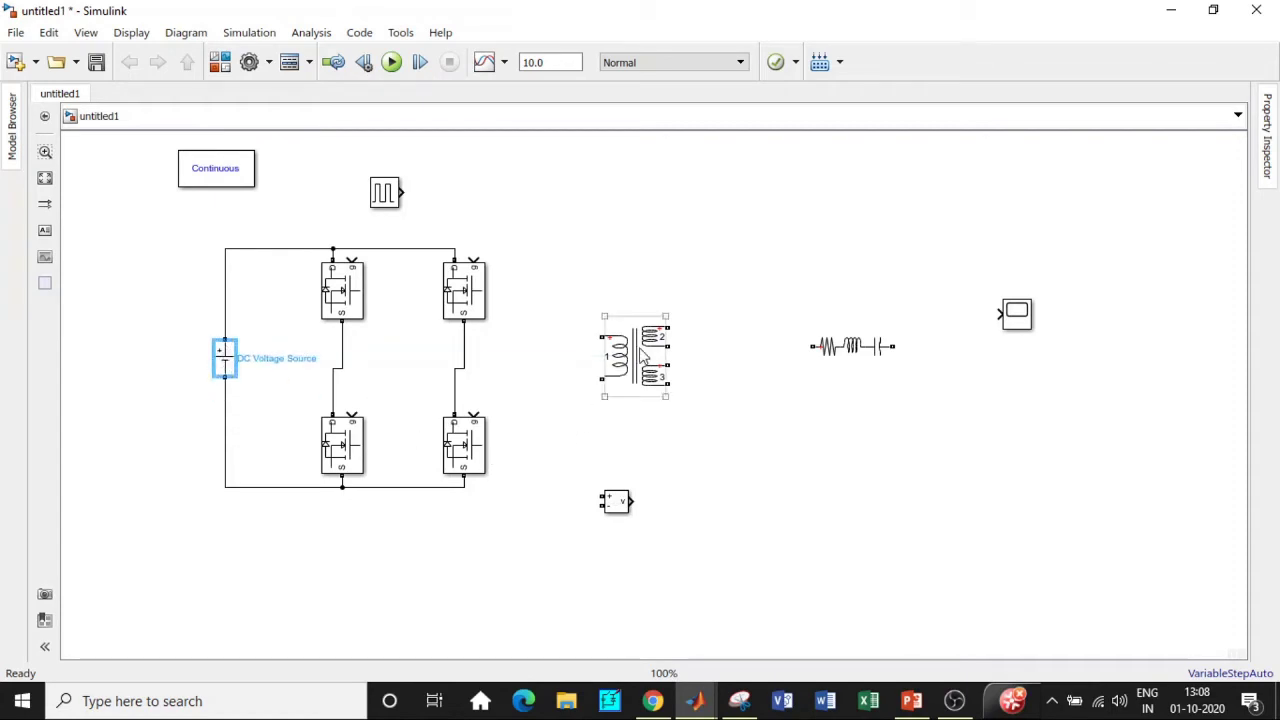
{"action": "double_click", "coordinate": [643, 355]}
- Set transformer units to SI and nominal power/frequency to 1000 VA and 2000 Hz
{"action": "left_click", "coordinate": [821, 244]}
{"action": "left_click", "coordinate": [816, 262]}
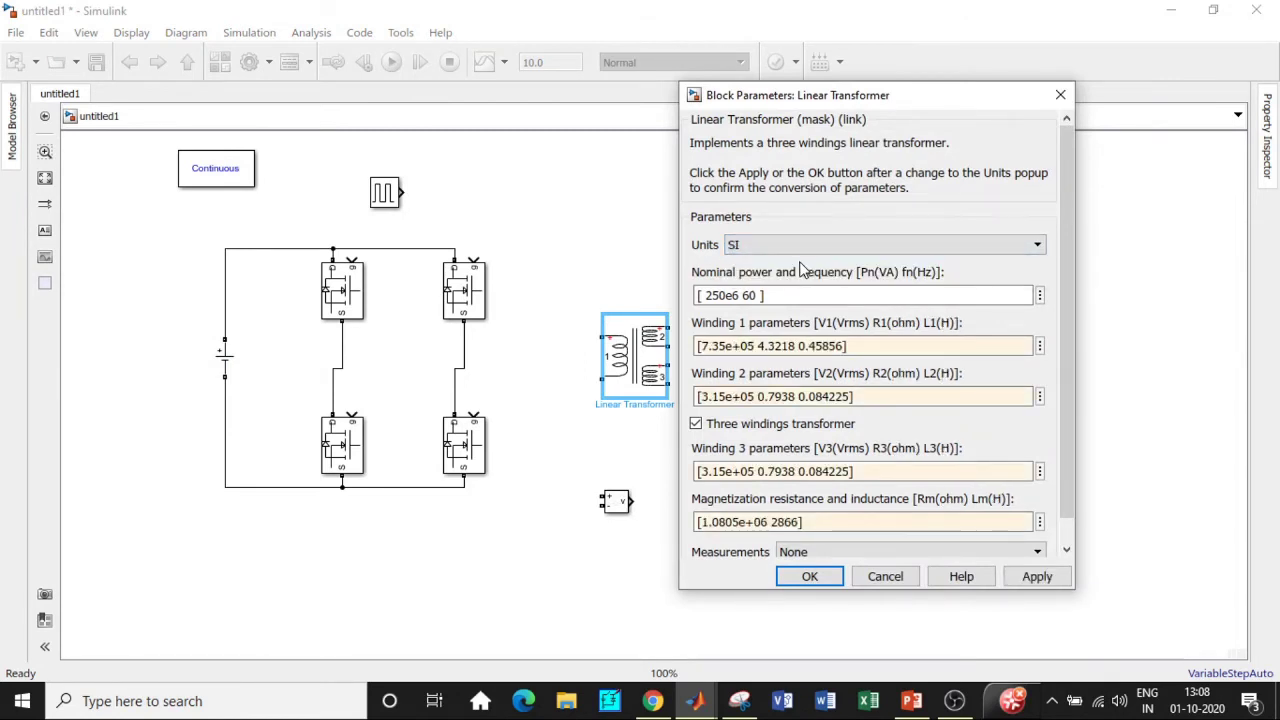
{"action": "left_click", "coordinate": [737, 294]}
{"action": "left_click", "coordinate": [737, 294]}
{"action": "double_click", "coordinate": [737, 294]}
{"action": "type", "text": "1000"}
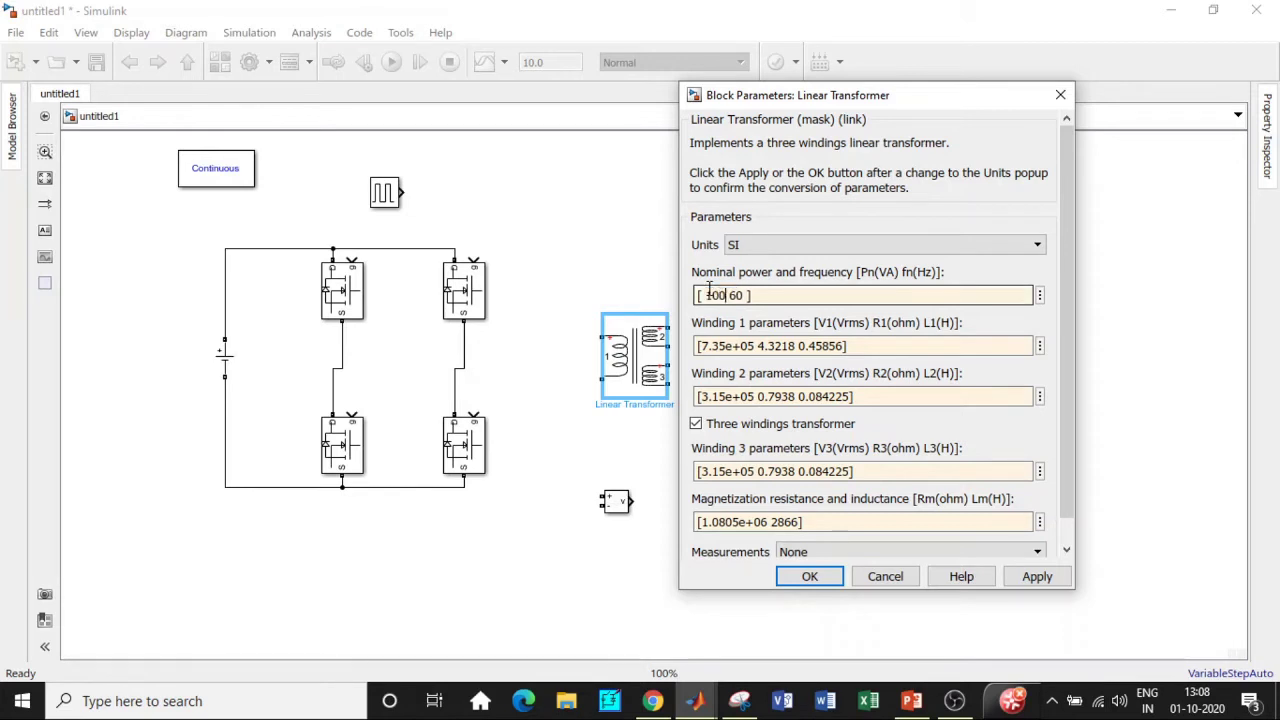
{"action": "left_click_drag", "start_coordinate": [755, 295], "coordinate": [744, 295]}
{"action": "type", "text": "2000"}
- Set winding 1 parameters to [10 0 0]
{"action": "left_click", "coordinate": [752, 345]}
{"action": "left_click", "coordinate": [755, 345]}
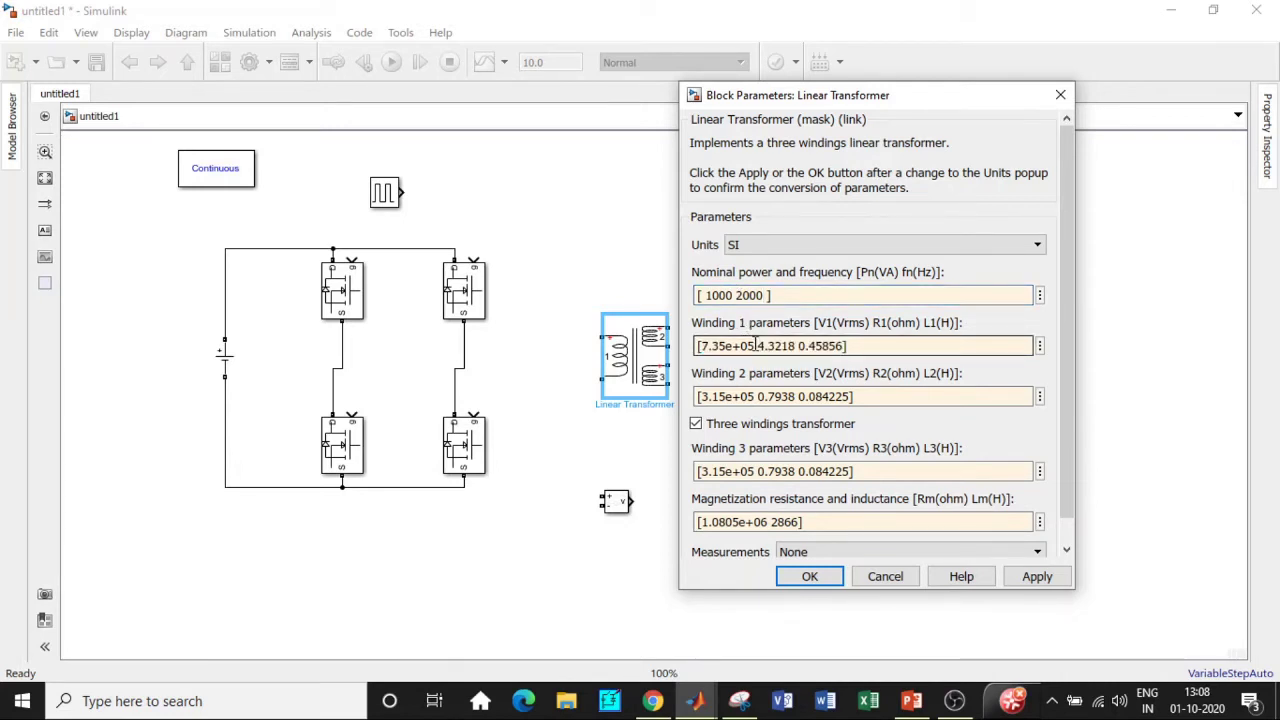
{"action": "left_click_drag", "start_coordinate": [737, 345], "coordinate": [702, 345]}
{"action": "left_click", "coordinate": [753, 345]}
{"action": "left_click_drag", "start_coordinate": [740, 345], "coordinate": [708, 345]}
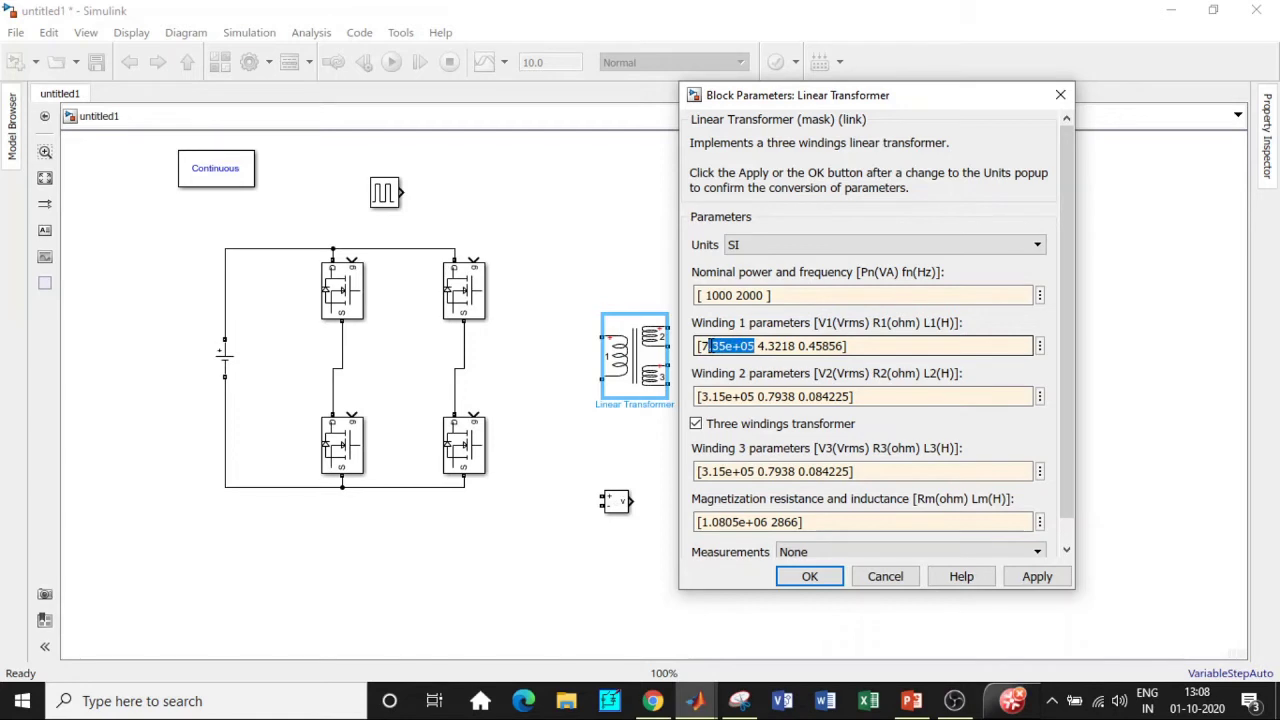
{"action": "key", "text": "BackSpace"}
{"action": "type", "text": "10"}
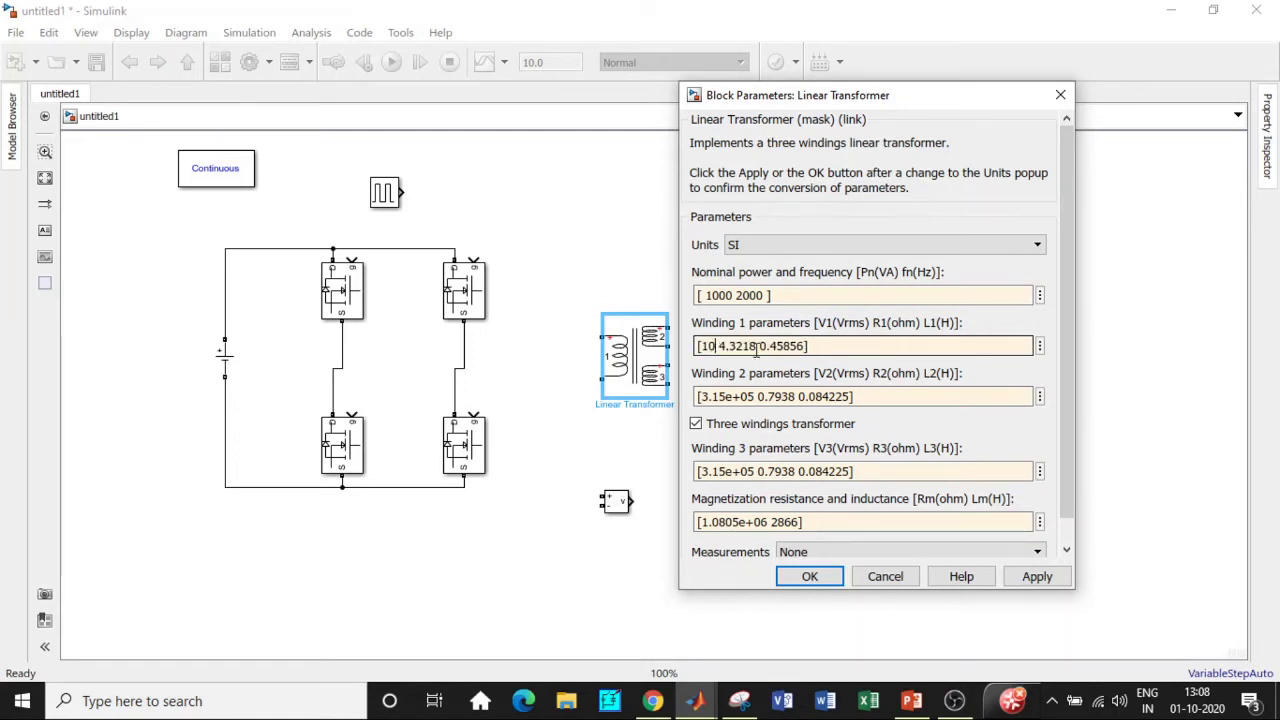
{"action": "left_click_drag", "start_coordinate": [756, 345], "coordinate": [718, 345]}
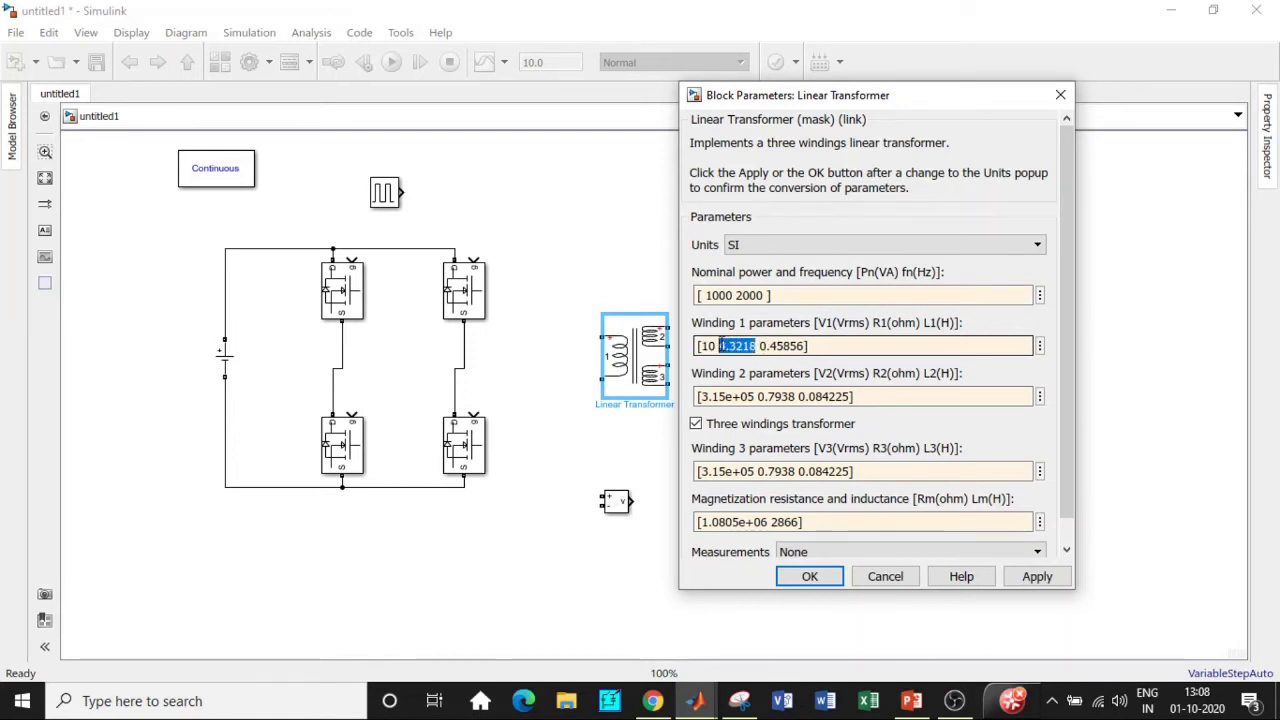
{"action": "type", "text": "0"}
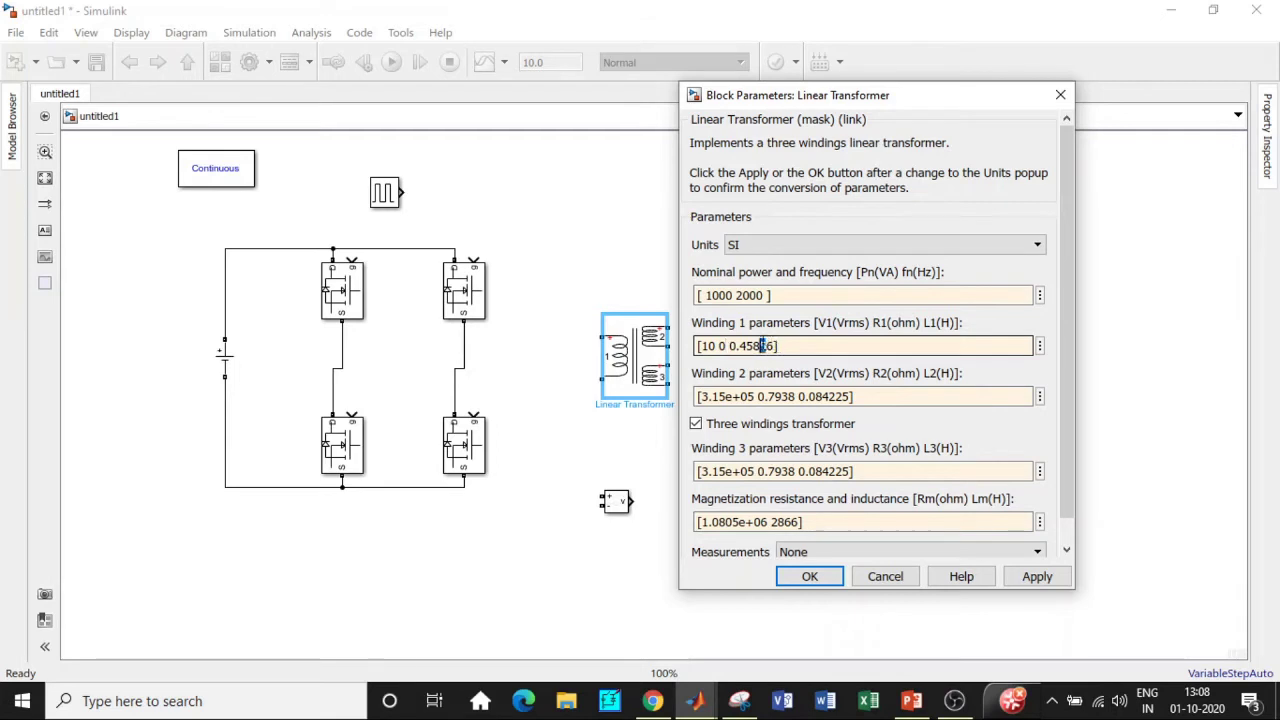
{"action": "left_click_drag", "start_coordinate": [776, 345], "coordinate": [694, 346]}
{"action": "key", "text": "ctrl+c"}
{"action": "type", "text": "0"}
- Set winding 2 to [100 0 0], untick Three windings transformer, and apply
{"action": "triple_click", "coordinate": [870, 396]}
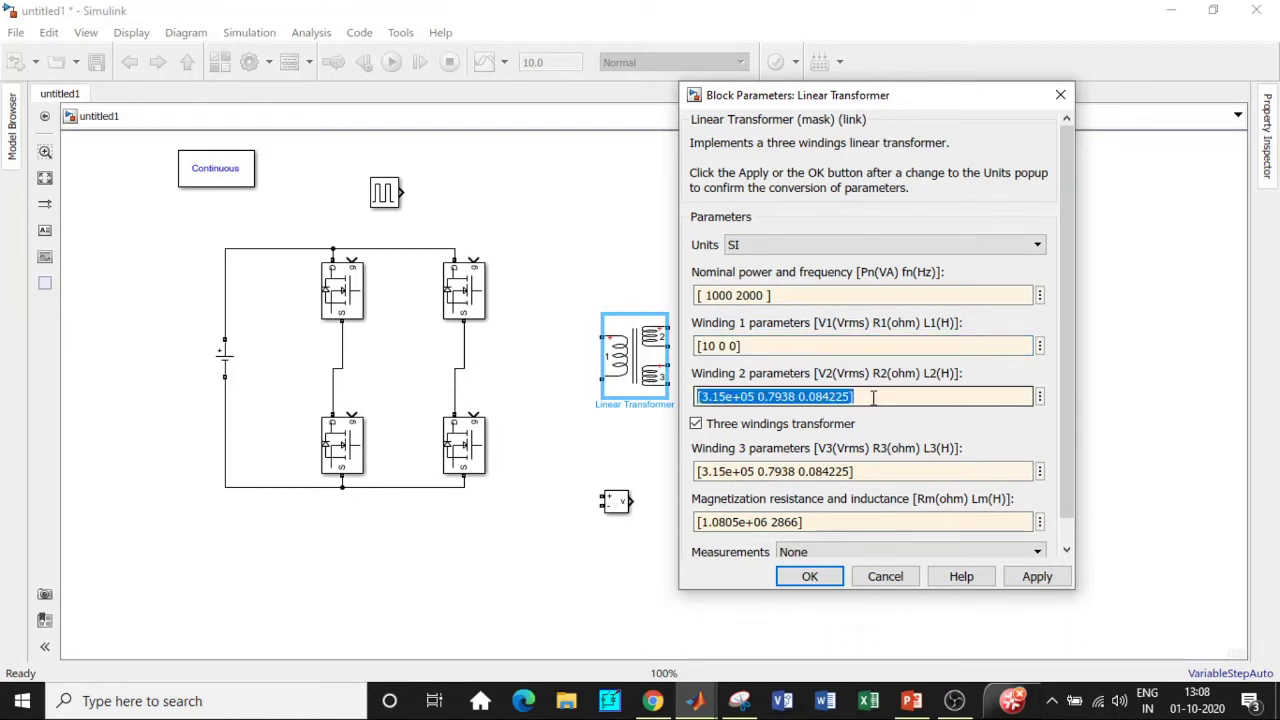
{"action": "key", "text": "ctrl+v"}
{"action": "left_click", "coordinate": [711, 396]}
{"action": "type", "text": "0"}
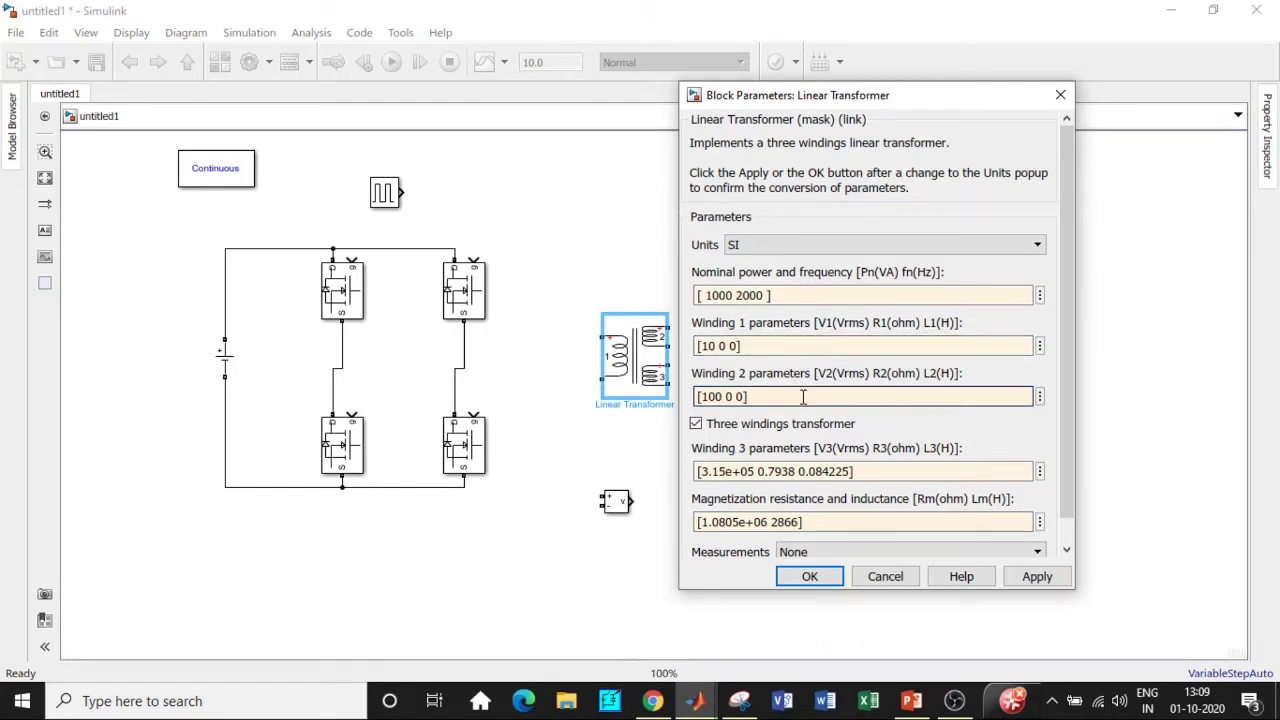
{"action": "left_click", "coordinate": [696, 424]}
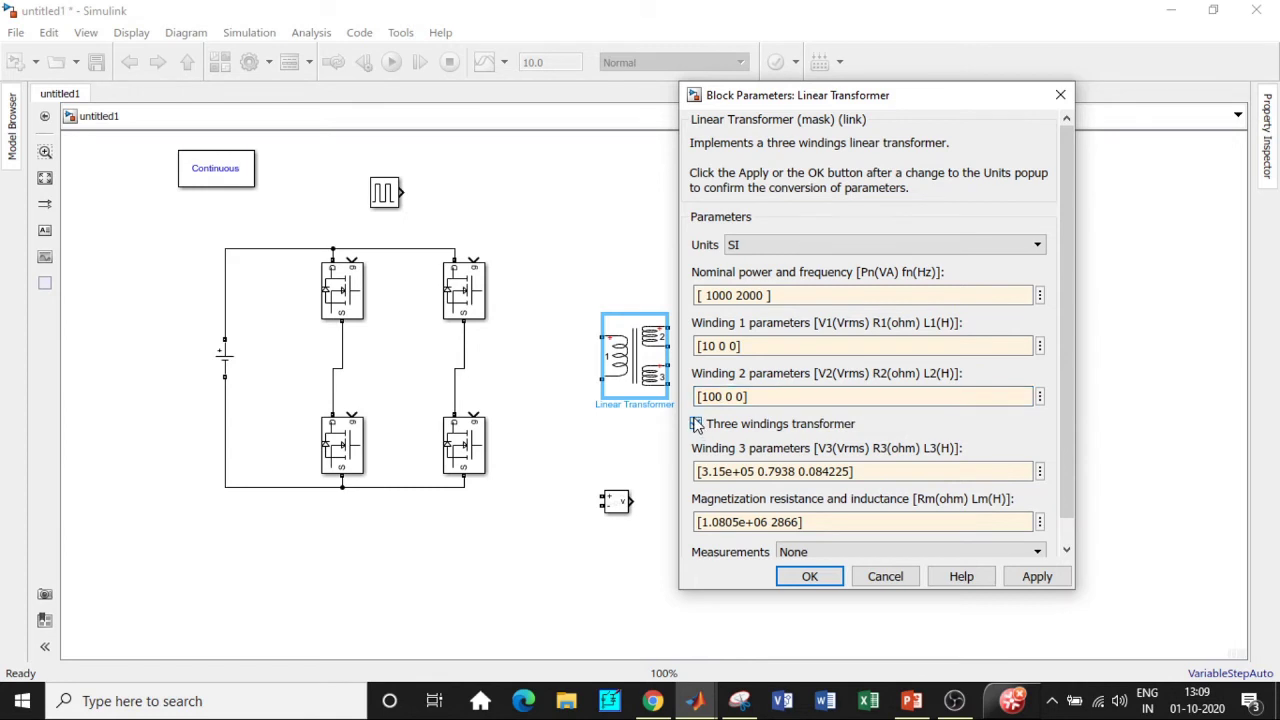
{"action": "left_click", "coordinate": [822, 577]}
- Wire the transformer primary to both bridge-leg midpoints and move the Series RLC Branch up-right
{"action": "left_click_drag", "start_coordinate": [601, 337], "coordinate": [342, 337]}
{"action": "left_click_drag", "start_coordinate": [598, 380], "coordinate": [463, 371]}
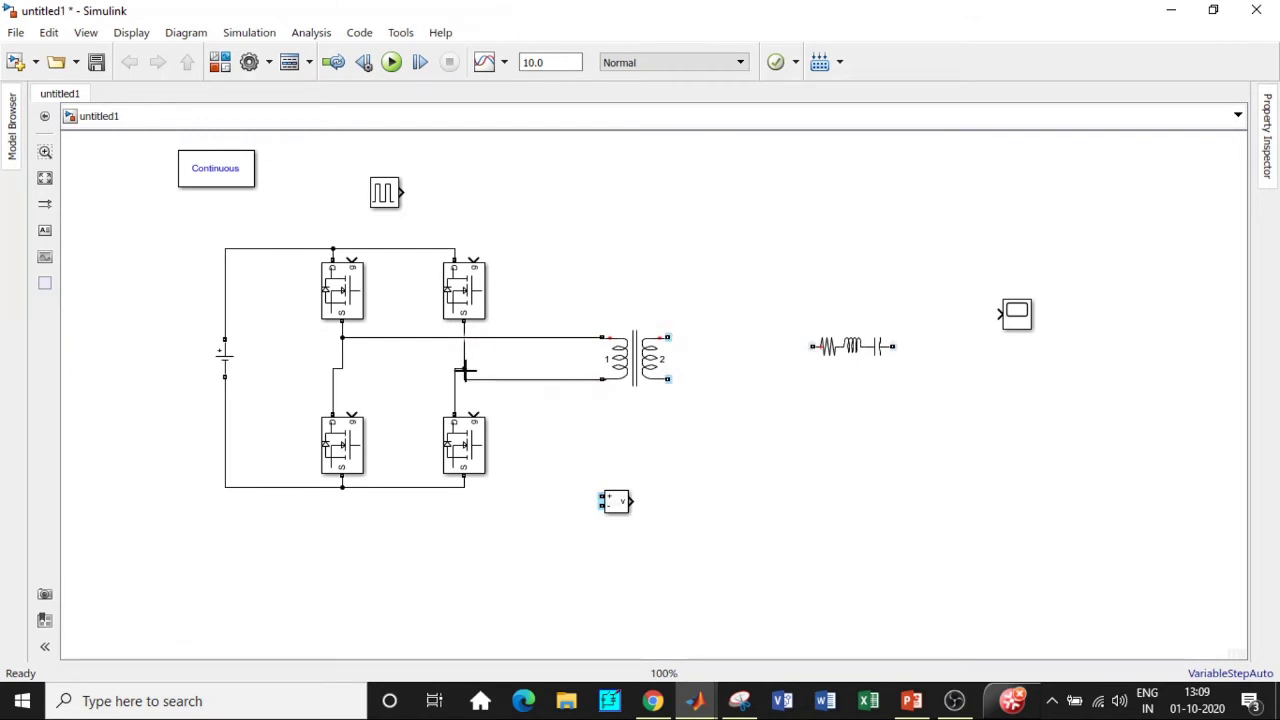
{"action": "left_click_drag", "start_coordinate": [850, 348], "coordinate": [878, 292]}
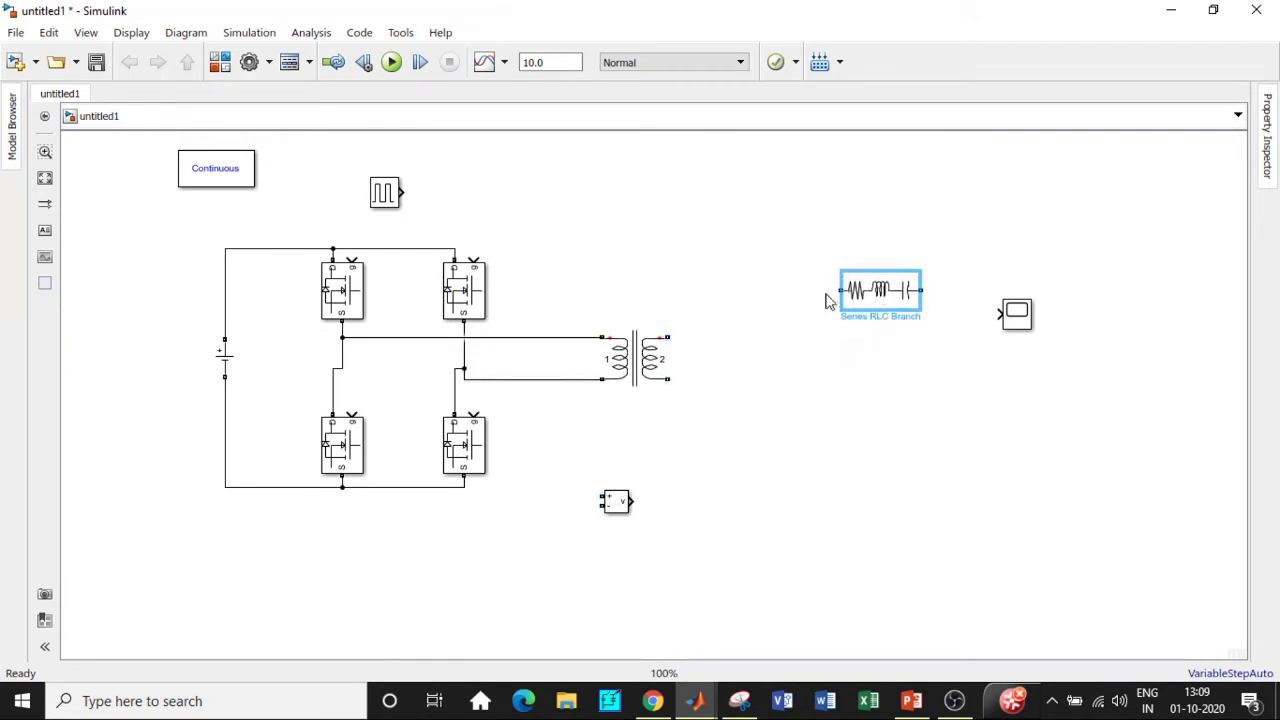
- Find the Thyristor block in the library, place it right of the transformer, and rotate it
{"action": "left_click", "coordinate": [219, 62]}
{"action": "double_click", "coordinate": [461, 70]}
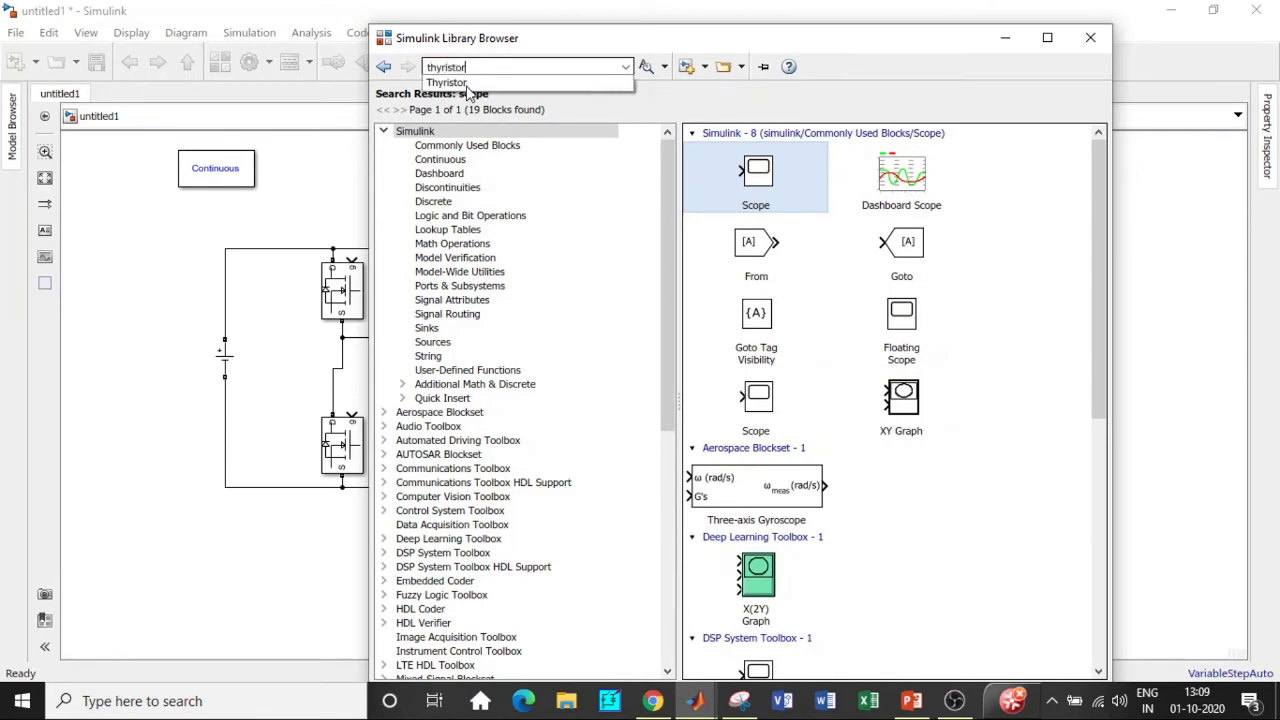
{"action": "left_click", "coordinate": [448, 82]}
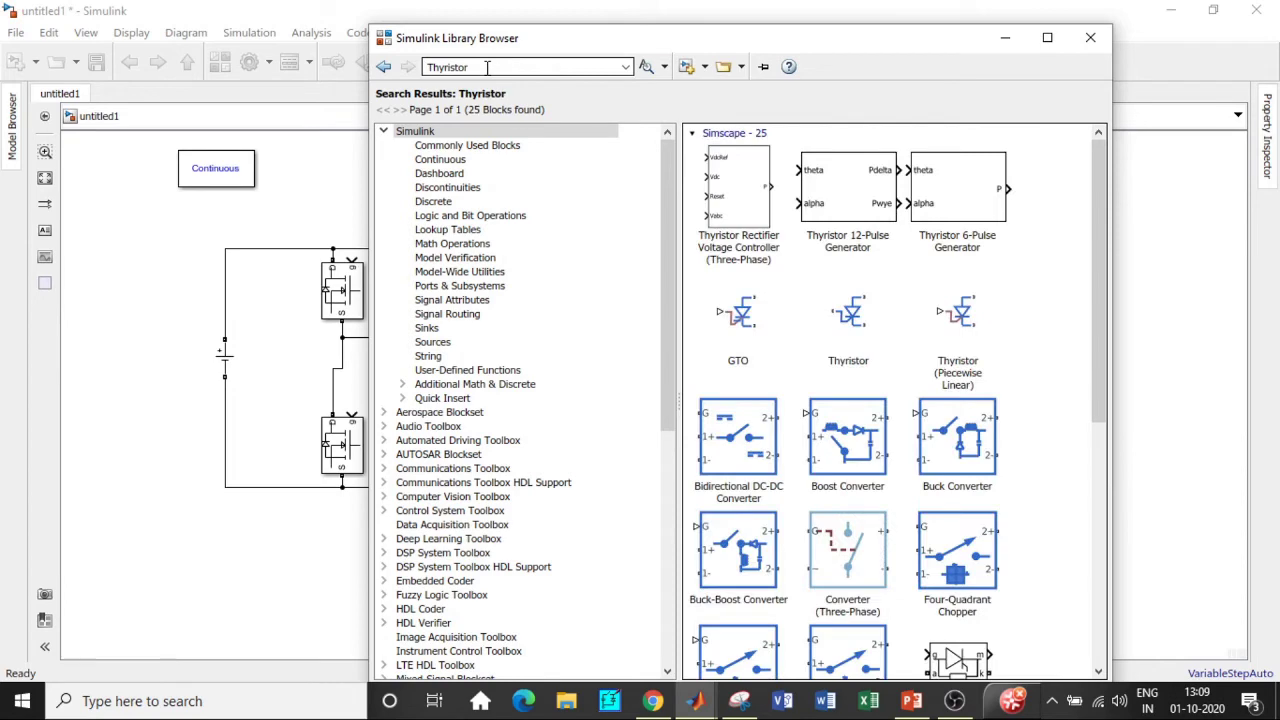
{"action": "scroll", "coordinate": [930, 340], "scroll_direction": "down", "scroll_amount": 3}
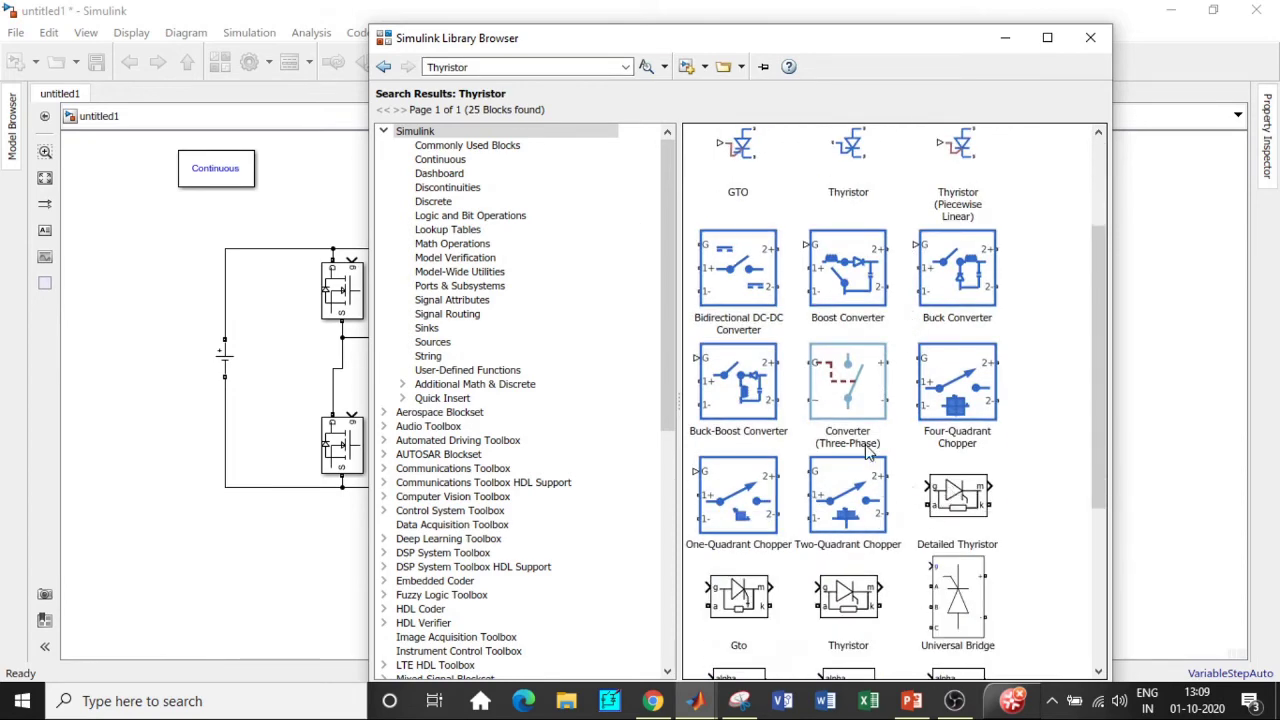
{"action": "scroll", "coordinate": [873, 467], "scroll_direction": "down", "scroll_amount": 2}
{"action": "left_click", "coordinate": [860, 487]}
{"action": "right_click", "coordinate": [860, 487]}
{"action": "left_click", "coordinate": [910, 492]}
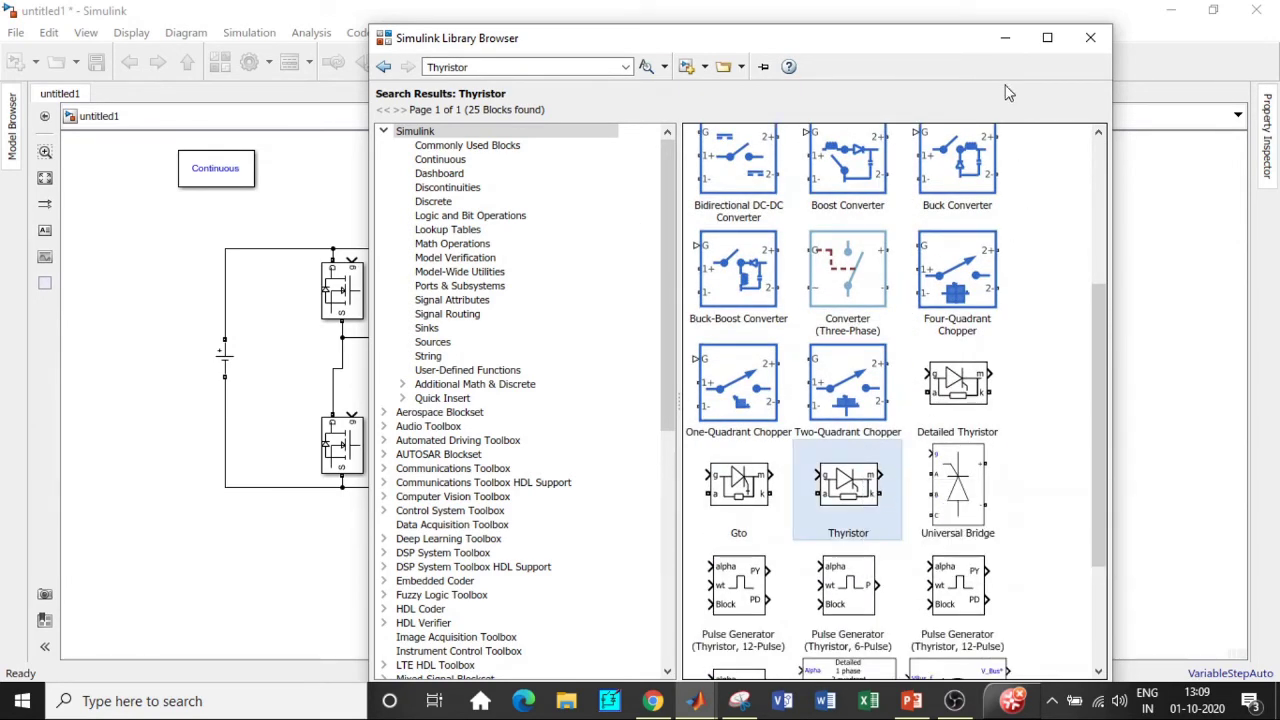
{"action": "left_click", "coordinate": [1005, 40]}
{"action": "left_click_drag", "start_coordinate": [664, 394], "coordinate": [800, 350]}
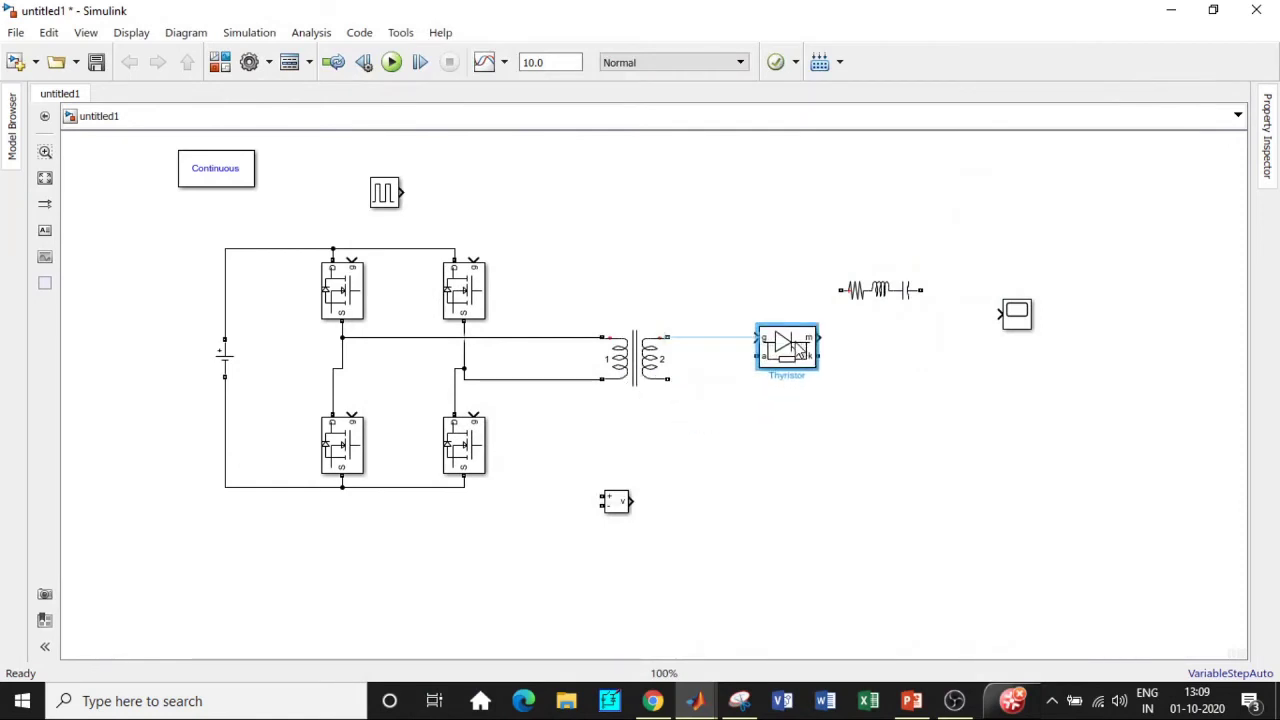
{"action": "key", "text": "ctrl+r"}
{"action": "key", "text": "ctrl+r"}
{"action": "key", "text": "ctrl+r"}
- Reposition the Thyristor and Series RLC Branch, and enable the Thyristor's measurement port
{"action": "left_click_drag", "start_coordinate": [797, 350], "coordinate": [755, 285]}
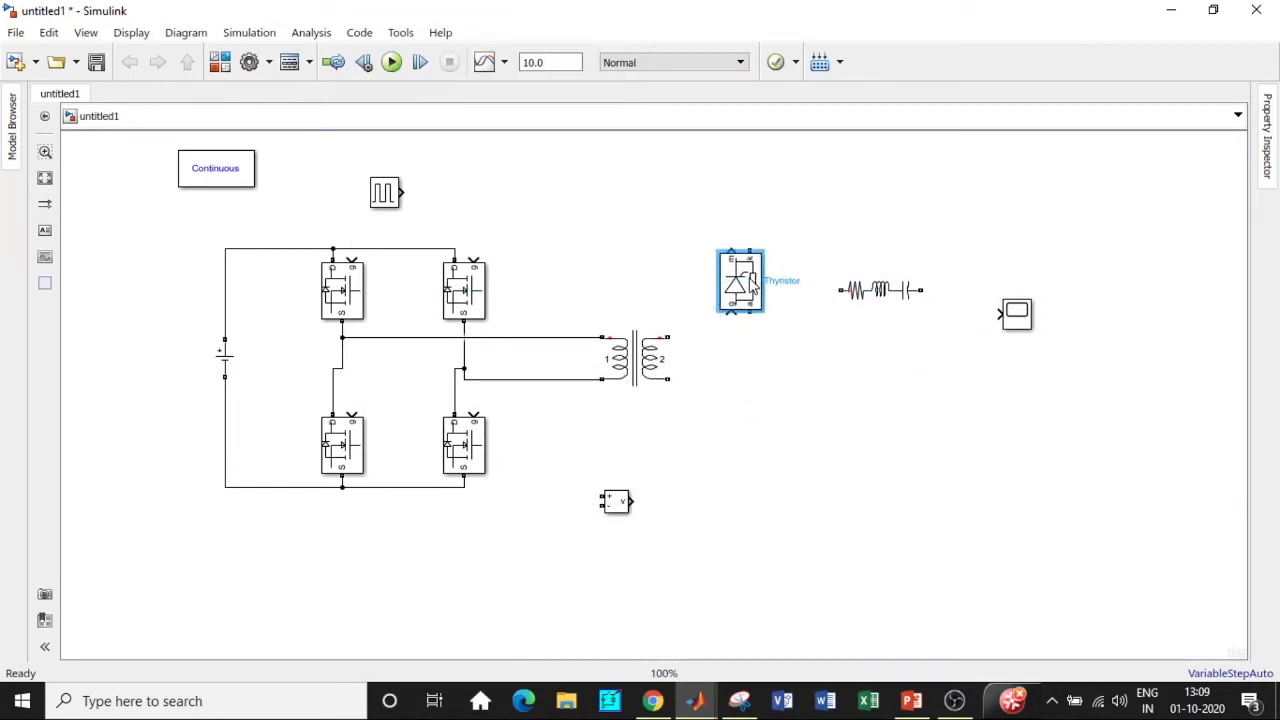
{"action": "left_click_drag", "start_coordinate": [868, 290], "coordinate": [924, 281]}
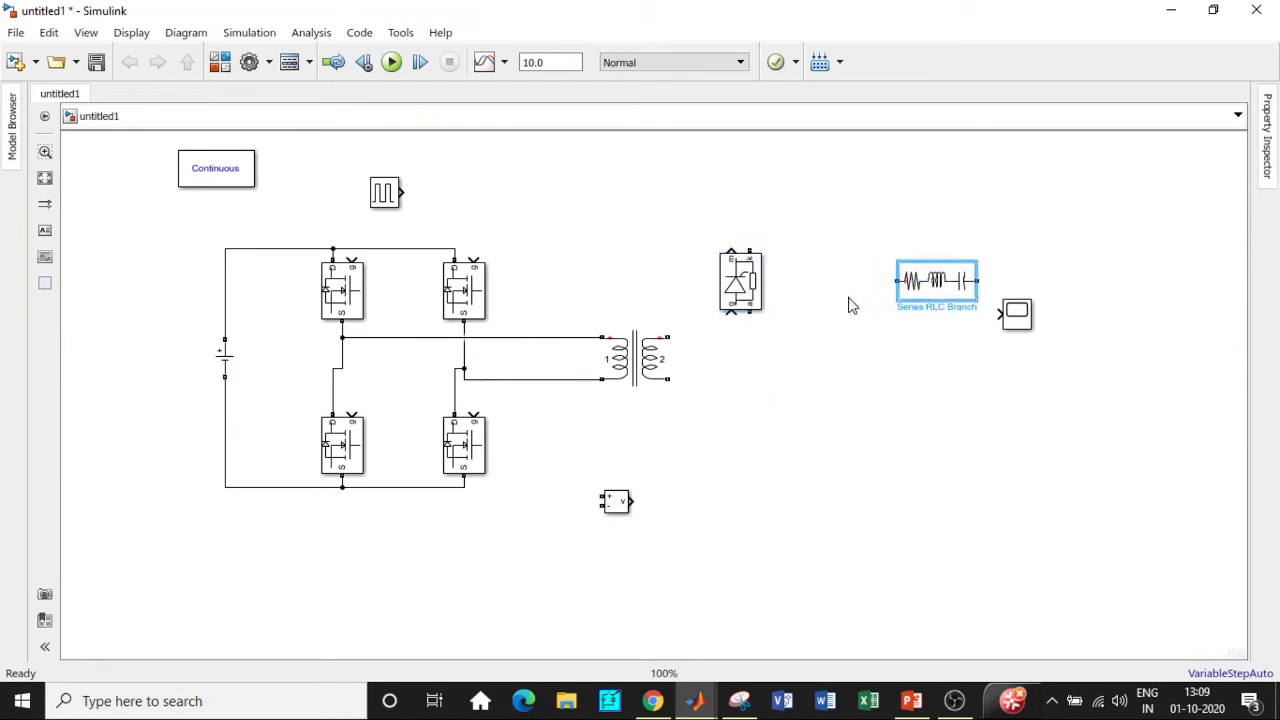
{"action": "left_click", "coordinate": [757, 268]}
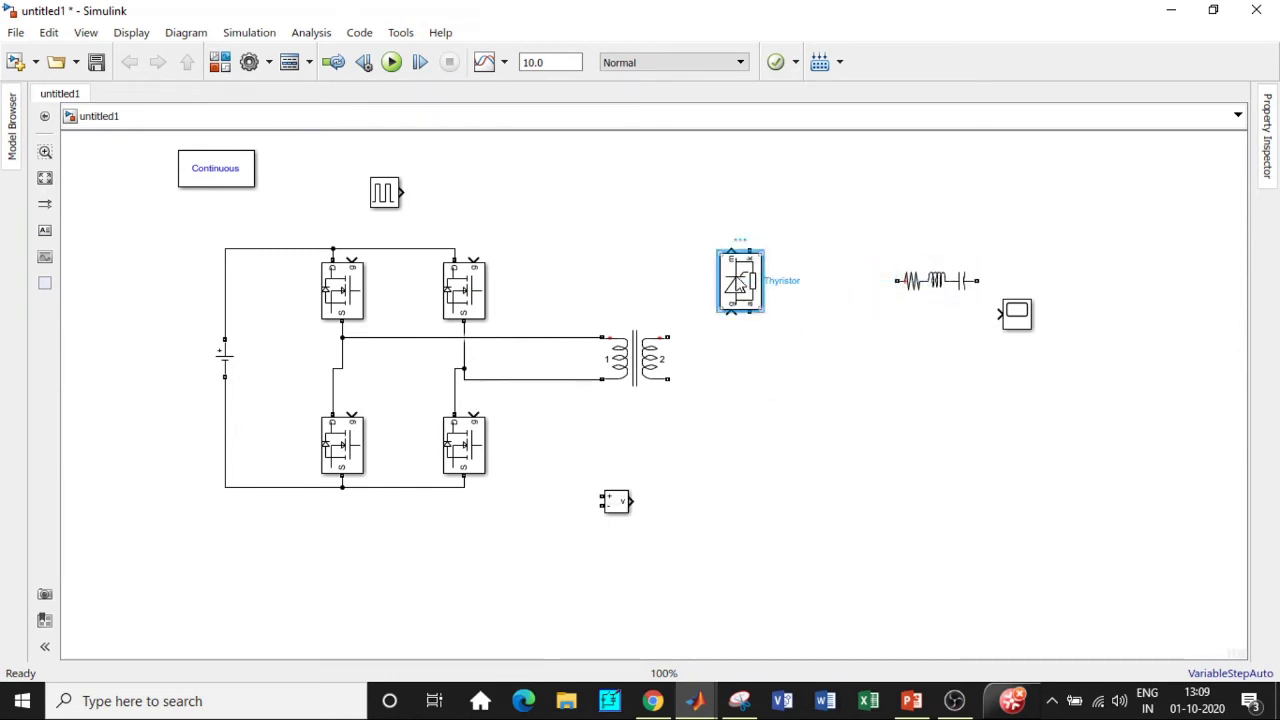
{"action": "double_click", "coordinate": [740, 285]}
{"action": "scroll", "coordinate": [1158, 227], "scroll_direction": "down", "scroll_amount": 2}
{"action": "left_click", "coordinate": [791, 410]}
{"action": "left_click", "coordinate": [878, 500]}
- Copy the Thyristor into four and wire them as a bridge with joined tops and bottoms
{"action": "left_click_drag", "start_coordinate": [740, 285], "coordinate": [829, 285]}
{"action": "left_click_drag", "start_coordinate": [874, 354], "coordinate": [746, 254]}
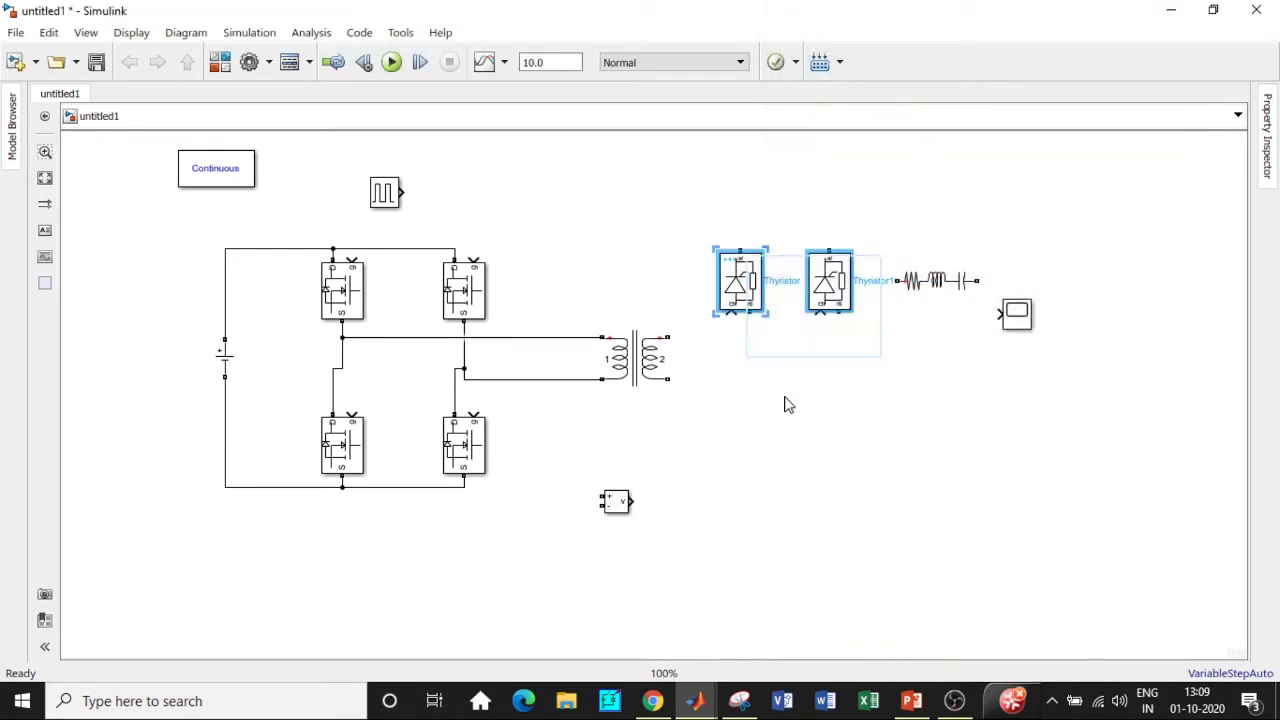
{"action": "left_click_drag", "start_coordinate": [745, 298], "coordinate": [745, 450]}
{"action": "left_click_drag", "start_coordinate": [740, 406], "coordinate": [746, 316]}
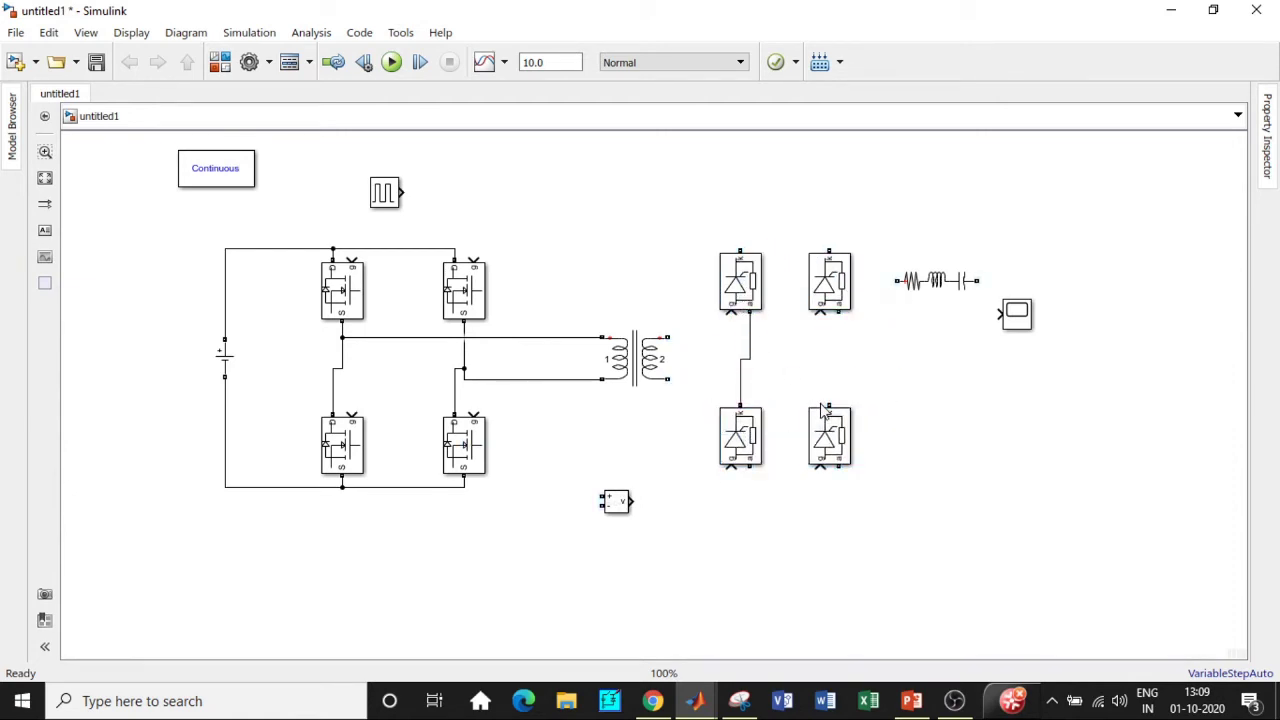
{"action": "left_click_drag", "start_coordinate": [826, 403], "coordinate": [830, 314]}
{"action": "left_click_drag", "start_coordinate": [840, 470], "coordinate": [750, 466]}
{"action": "left_click_drag", "start_coordinate": [828, 254], "coordinate": [741, 250]}
- Connect the transformer secondary's terminals to the left and right thyristor legs
{"action": "left_click_drag", "start_coordinate": [668, 338], "coordinate": [750, 338]}
{"action": "left_click_drag", "start_coordinate": [668, 376], "coordinate": [829, 377]}
{"action": "left_click", "coordinate": [665, 326]}
{"action": "left_click", "coordinate": [710, 372]}
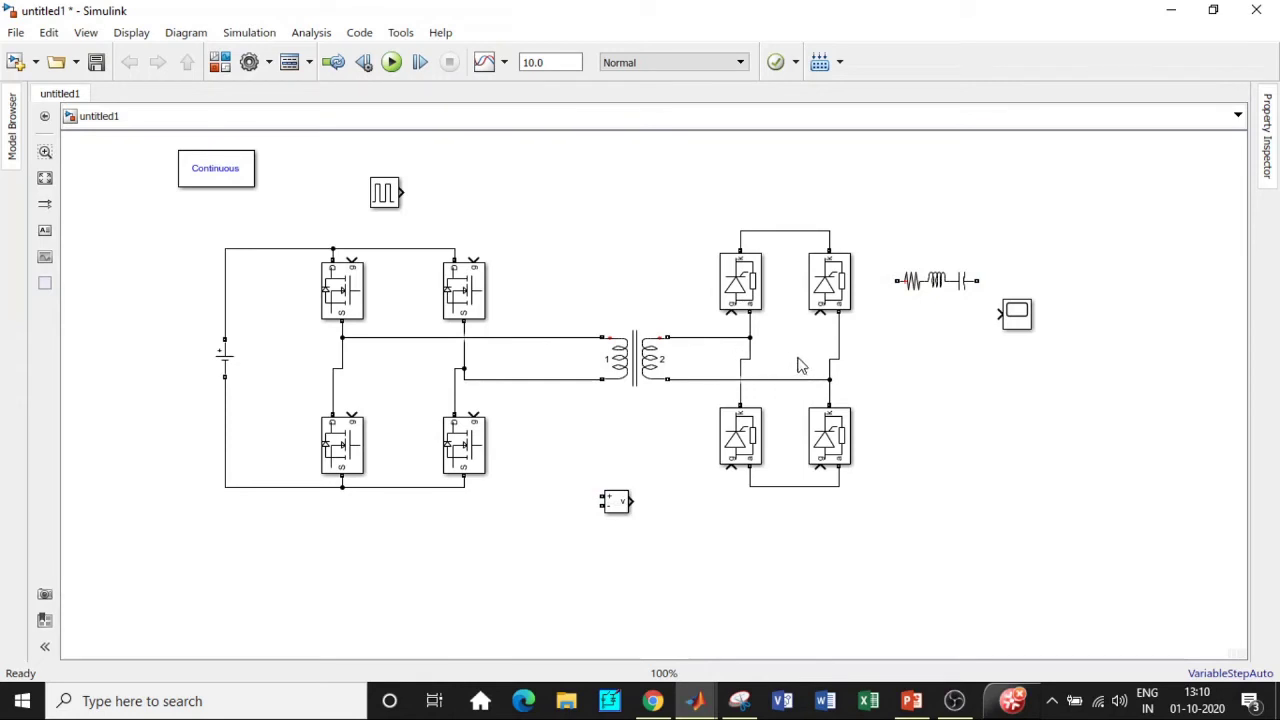
- Move the Scope and Series RLC Branch right, and rotate the RLC branch upright
{"action": "left_click_drag", "start_coordinate": [1016, 313], "coordinate": [1096, 298]}
{"action": "left_click_drag", "start_coordinate": [966, 300], "coordinate": [1035, 360]}
{"action": "key", "text": "ctrl+r"}
- Make the Series RLC Branch a pure resistor of 1000 Ω
{"action": "double_click", "coordinate": [1034, 360]}
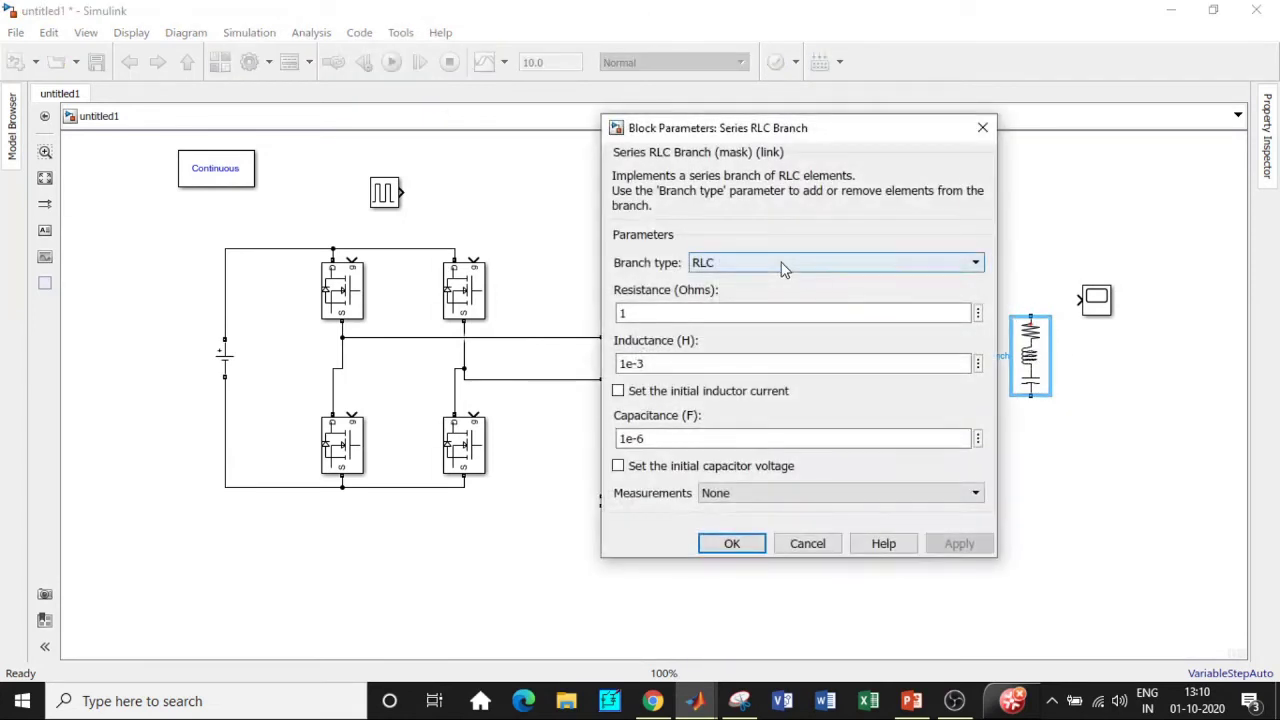
{"action": "left_click", "coordinate": [783, 264]}
{"action": "left_click", "coordinate": [737, 300]}
{"action": "double_click", "coordinate": [703, 313]}
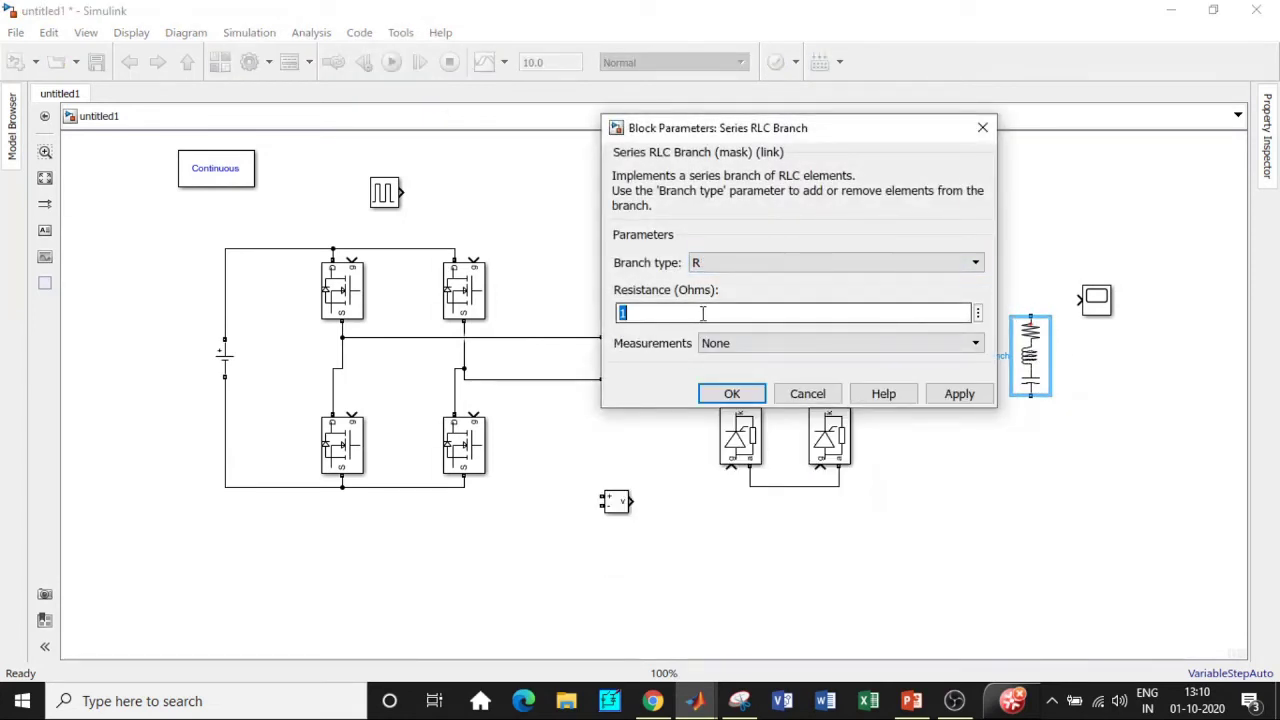
{"action": "type", "text": "000"}
{"action": "left_click", "coordinate": [732, 393]}
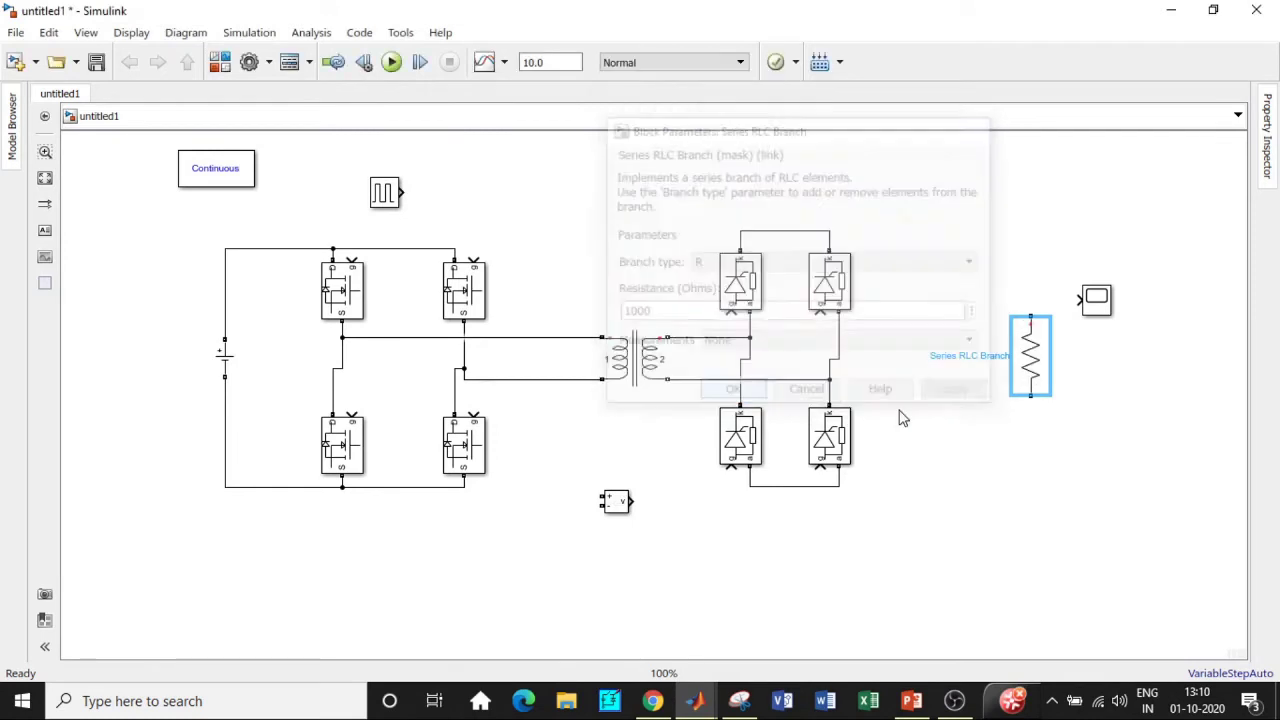
- Duplicate the branch beside it and make the copy a 1000e-6 F capacitor
{"action": "left_click_drag", "start_coordinate": [1016, 368], "coordinate": [960, 350]}
{"action": "double_click", "coordinate": [960, 350]}
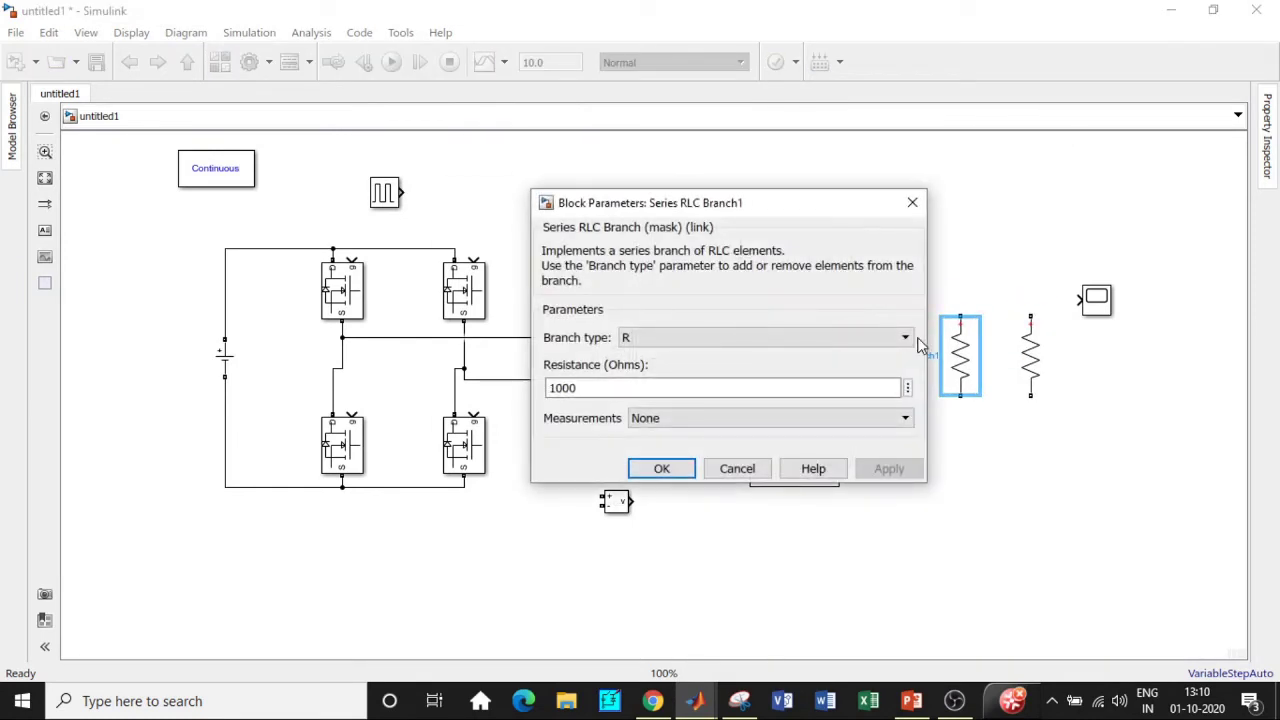
{"action": "left_click", "coordinate": [773, 339]}
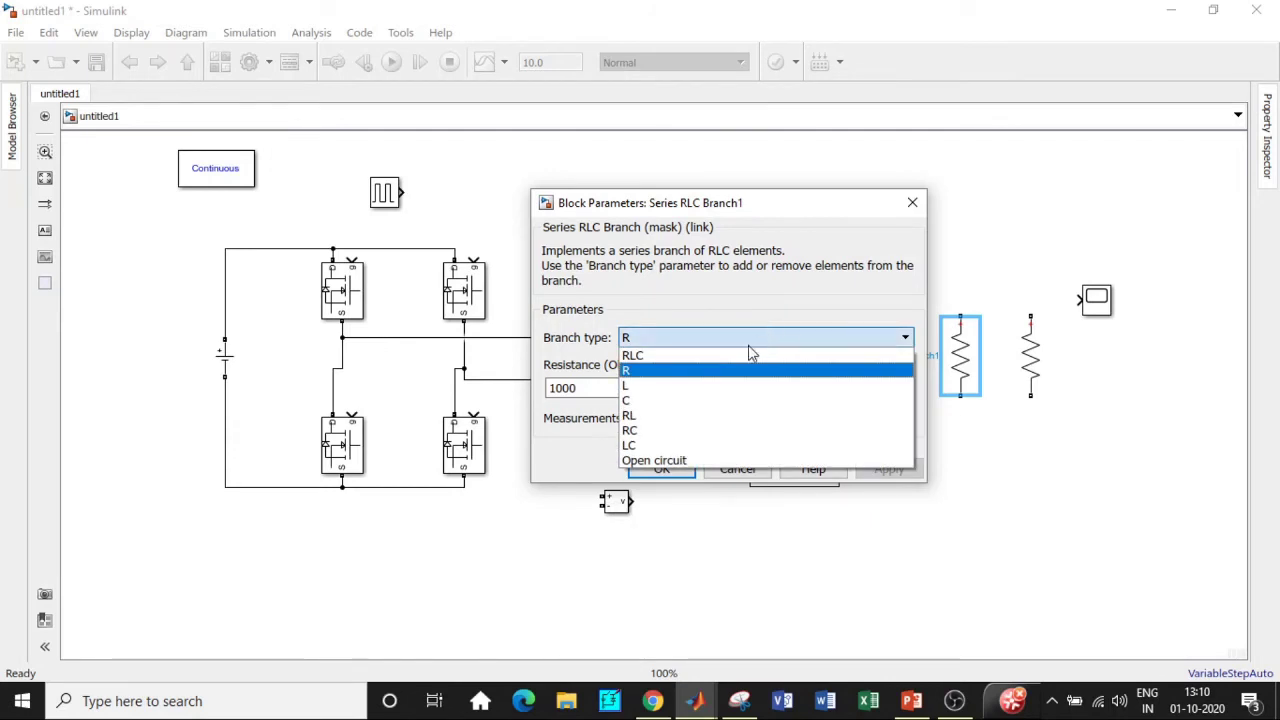
{"action": "left_click", "coordinate": [694, 401]}
{"action": "double_click", "coordinate": [553, 387]}
{"action": "left_click", "coordinate": [555, 387]}
{"action": "type", "text": "000e-6"}
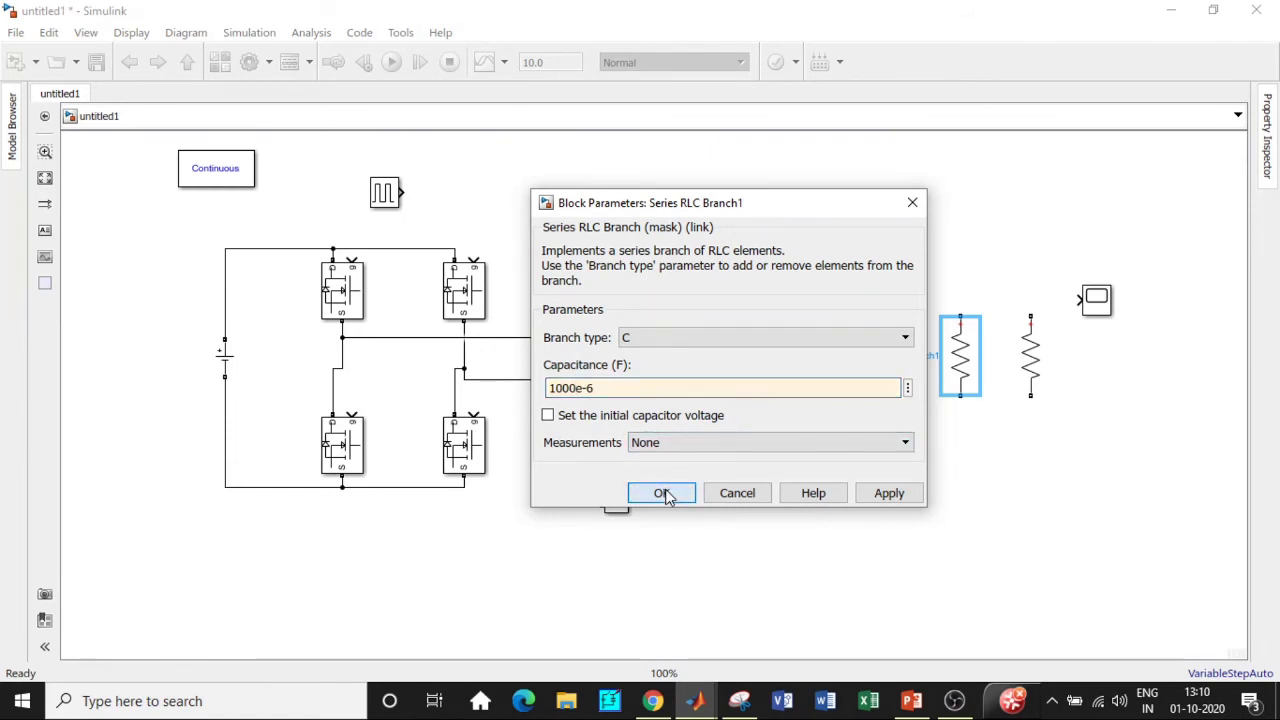
{"action": "left_click", "coordinate": [662, 493]}
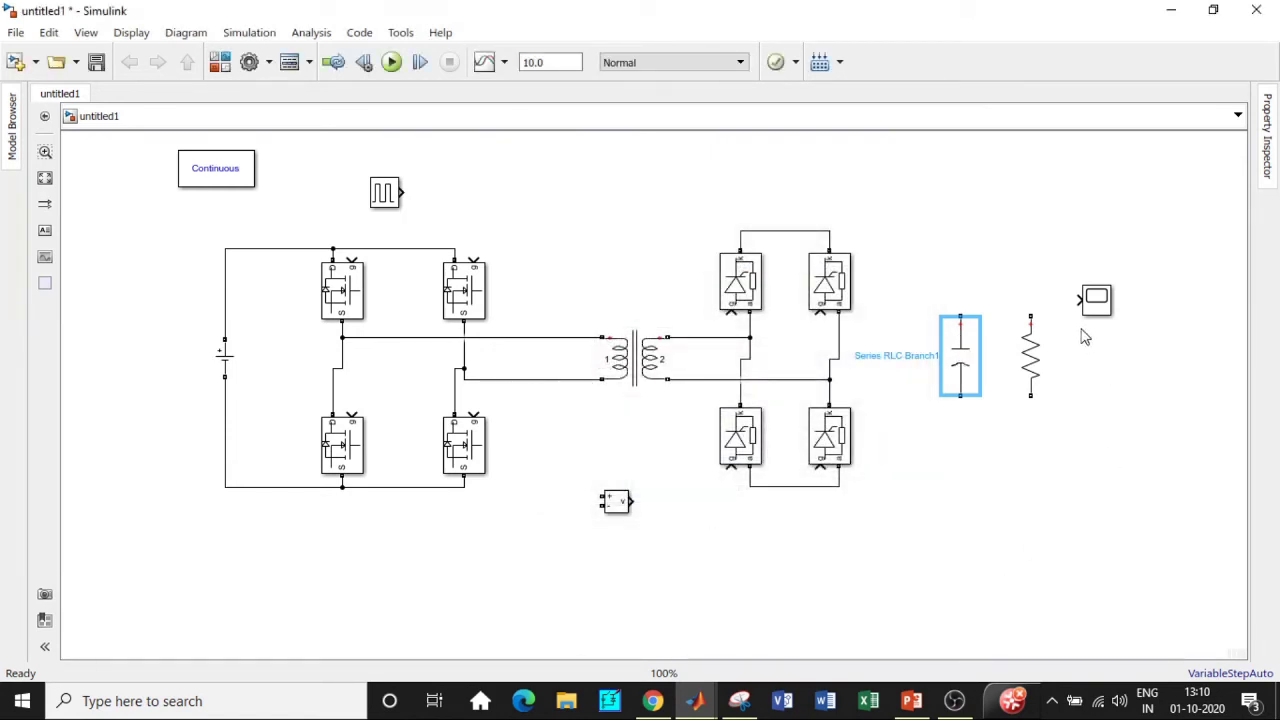
- Wire the capacitor and resistor tops and bottoms to the bridge's upper and lower rails
{"action": "left_click_drag", "start_coordinate": [1100, 305], "coordinate": [1151, 305]}
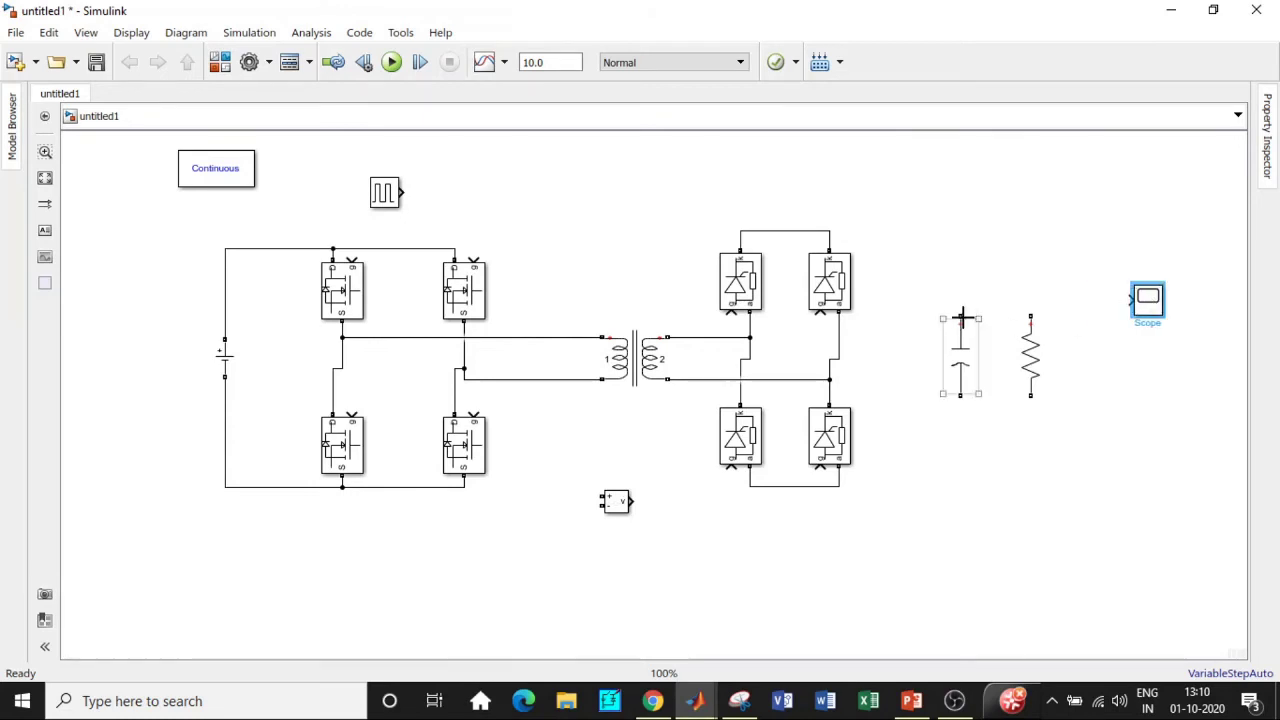
{"action": "mouse_move", "coordinate": [961, 317]}
{"action": "left_mouse_down"}
{"action": "mouse_move", "coordinate": [868, 220]}
{"action": "mouse_move", "coordinate": [829, 232]}
{"action": "left_mouse_up"}
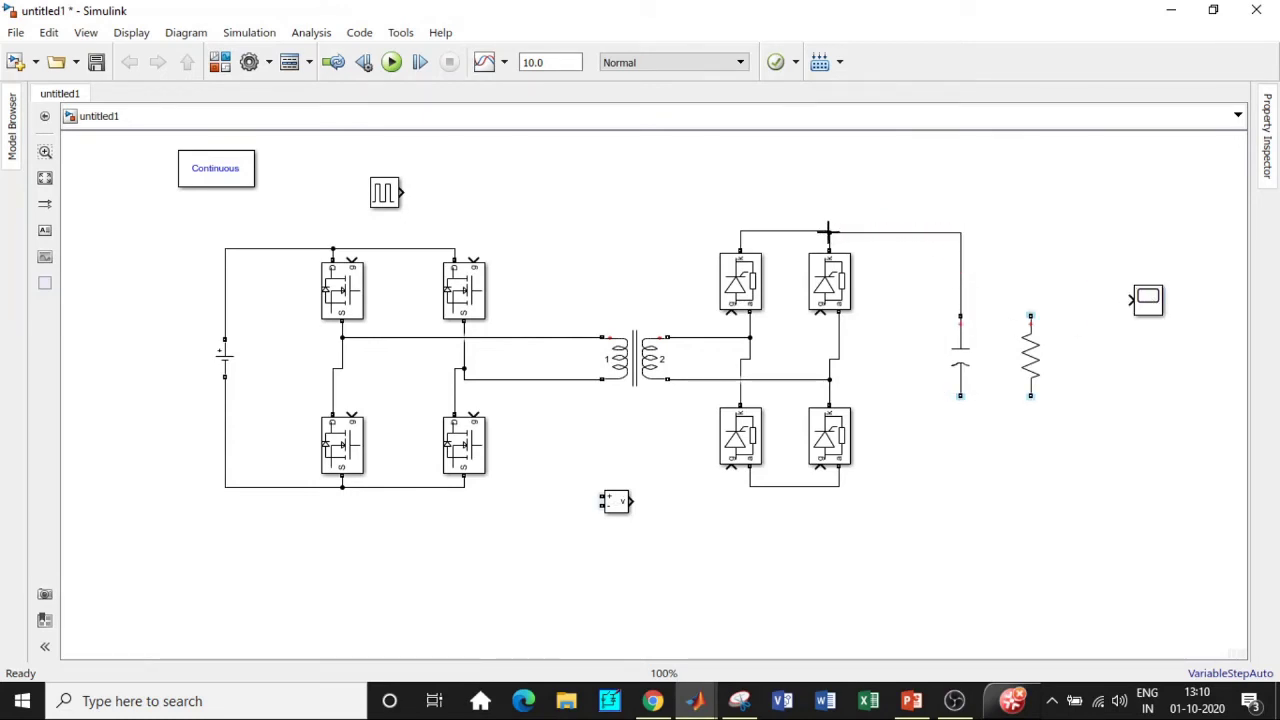
{"action": "left_click_drag", "start_coordinate": [960, 395], "coordinate": [839, 487]}
{"action": "left_click", "coordinate": [1028, 345]}
{"action": "left_click_drag", "start_coordinate": [1031, 316], "coordinate": [961, 232]}
{"action": "mouse_move", "coordinate": [1031, 396]}
{"action": "left_mouse_down"}
{"action": "mouse_move", "coordinate": [990, 472]}
{"action": "mouse_move", "coordinate": [961, 486]}
{"action": "left_mouse_up"}
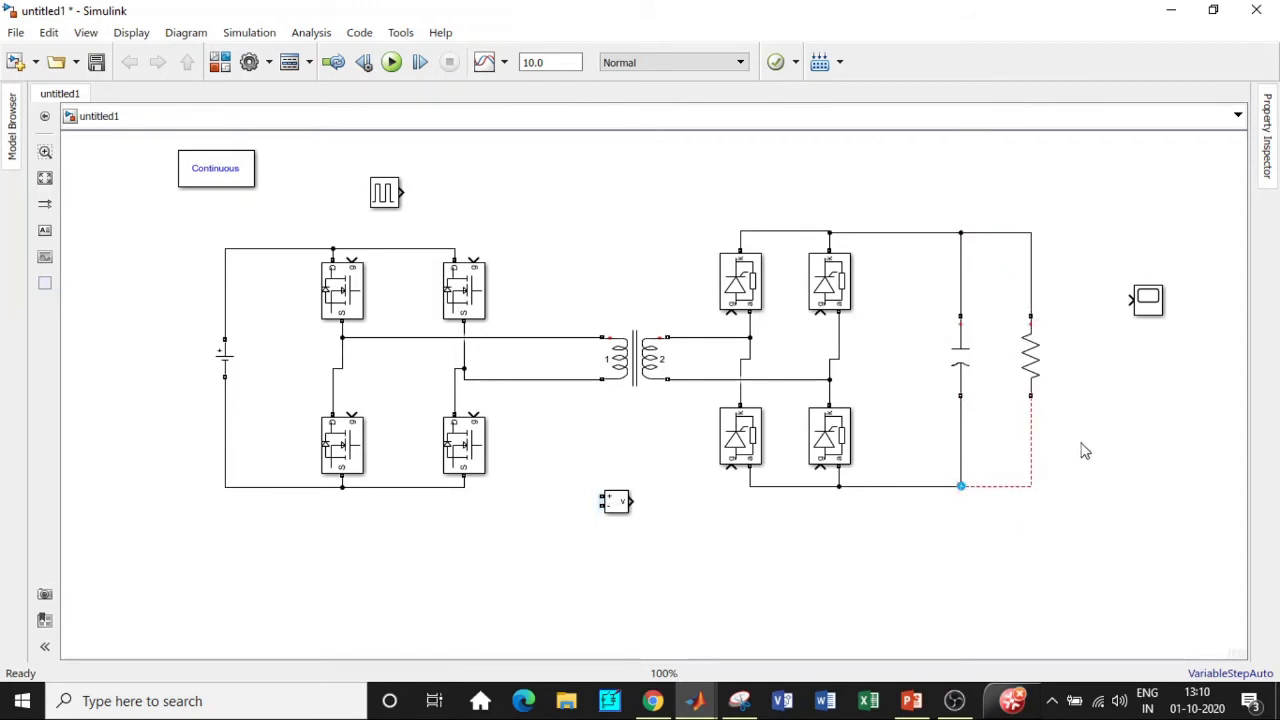
{"action": "left_click_drag", "start_coordinate": [1031, 396], "coordinate": [955, 487]}
- Add a copied Voltage Measurement across the resistor and feed its output to the scope
{"action": "left_click_drag", "start_coordinate": [1147, 304], "coordinate": [1175, 278]}
{"action": "left_click", "coordinate": [620, 503]}
{"action": "key", "text": "ctrl+c"}
{"action": "key", "text": "ctrl+v"}
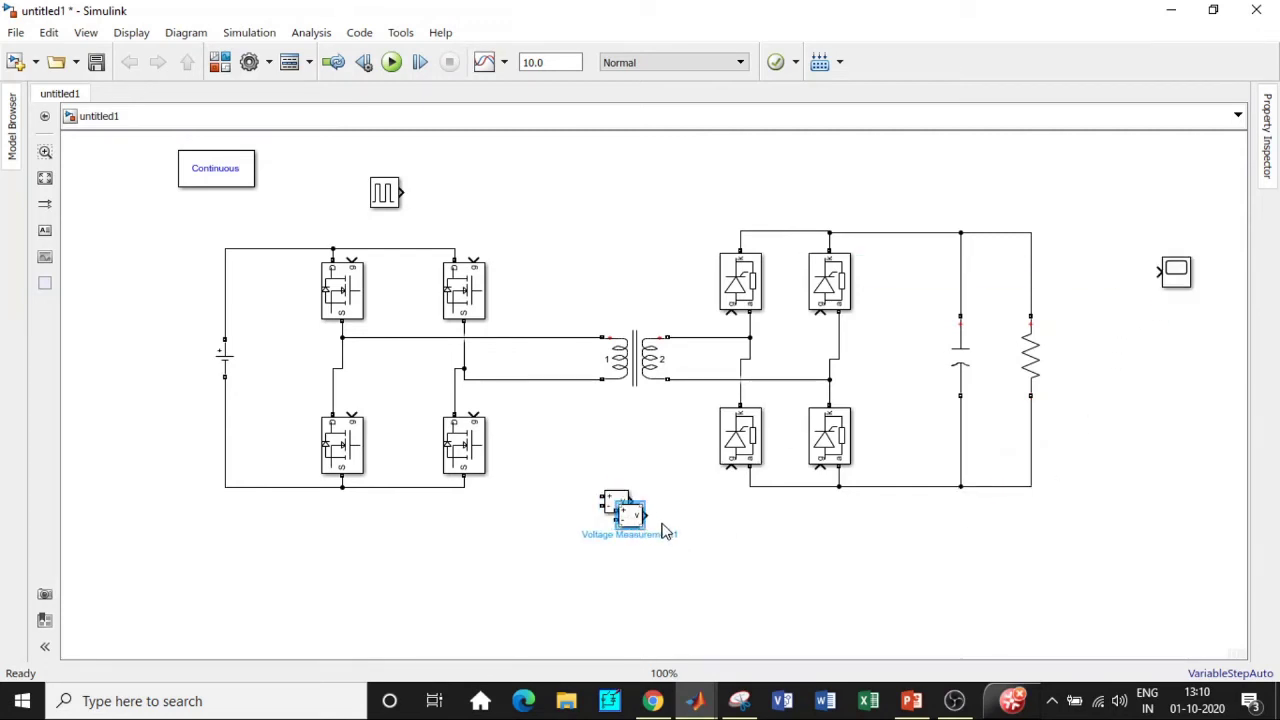
{"action": "left_click_drag", "start_coordinate": [640, 515], "coordinate": [1031, 301]}
{"action": "left_click_drag", "start_coordinate": [1122, 389], "coordinate": [1031, 430]}
{"action": "left_click_drag", "start_coordinate": [1160, 390], "coordinate": [1160, 270]}
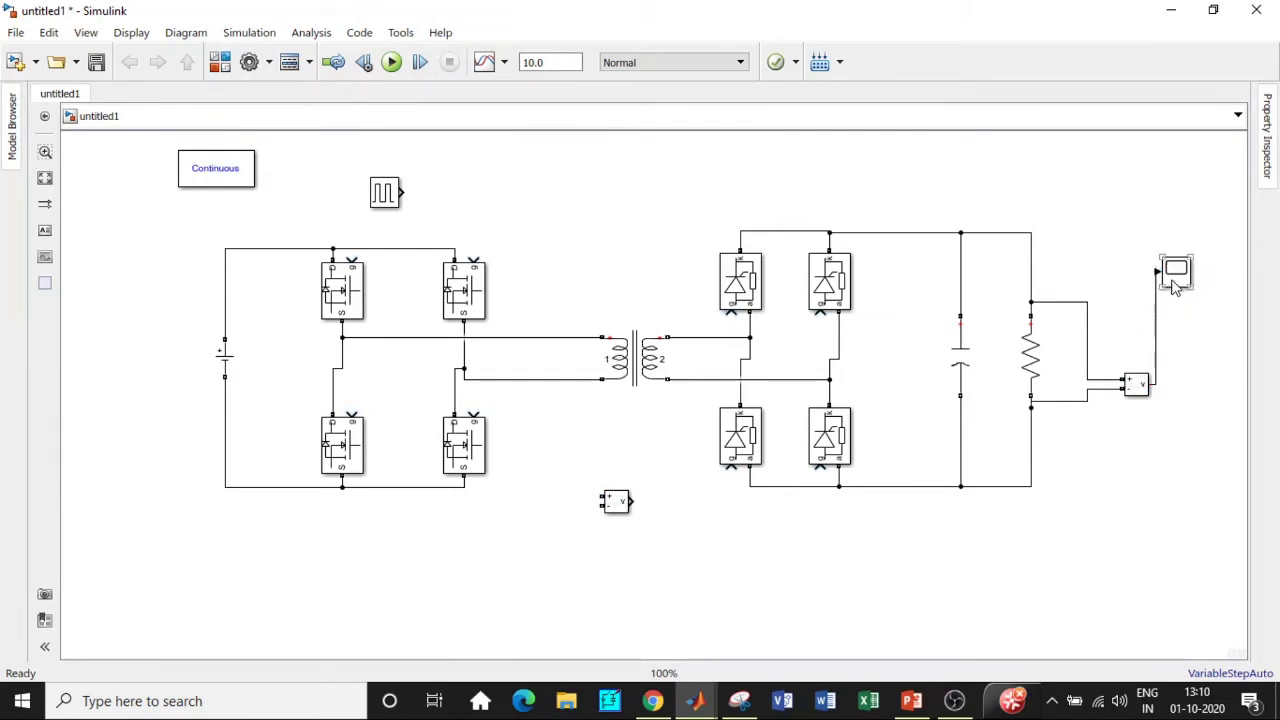
{"action": "left_click", "coordinate": [1175, 285]}
- Add a second scope showing the transformer secondary voltage from the other voltage meter
{"action": "left_click_drag", "start_coordinate": [1175, 275], "coordinate": [712, 568]}
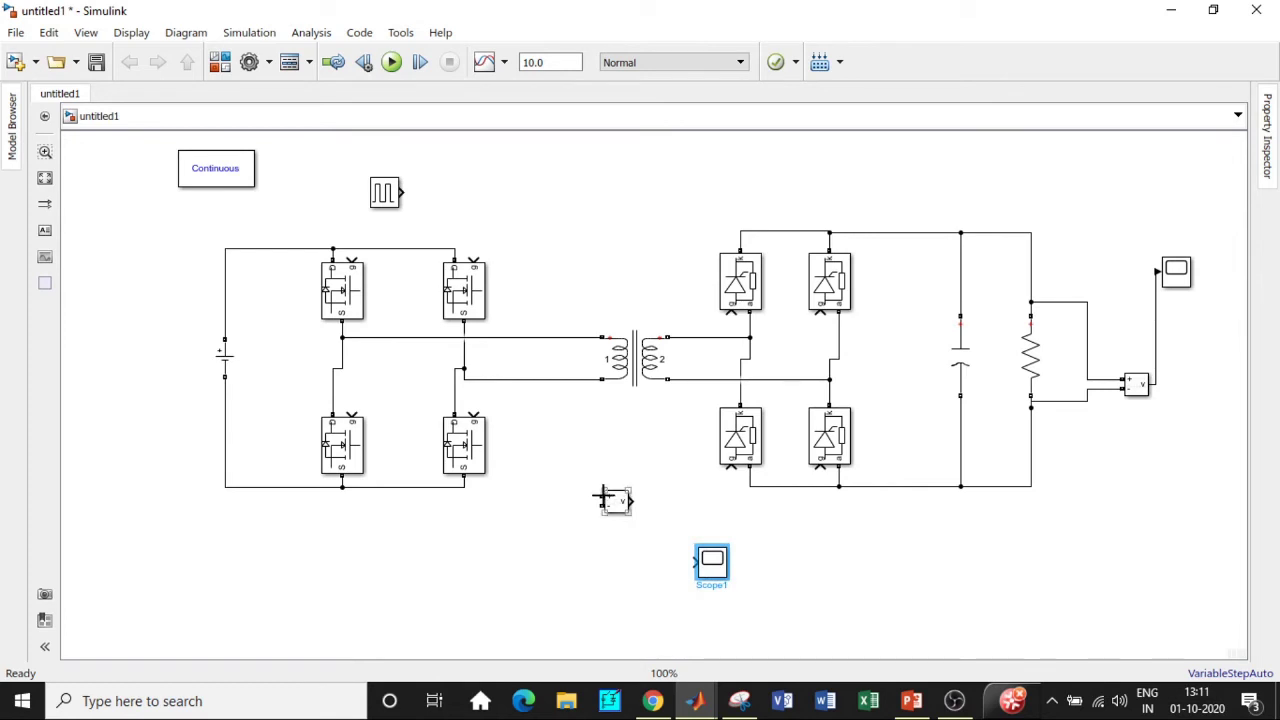
{"action": "mouse_move", "coordinate": [603, 497]}
{"action": "left_mouse_down"}
{"action": "mouse_move", "coordinate": [609, 451]}
{"action": "mouse_move", "coordinate": [692, 338]}
{"action": "left_mouse_up"}
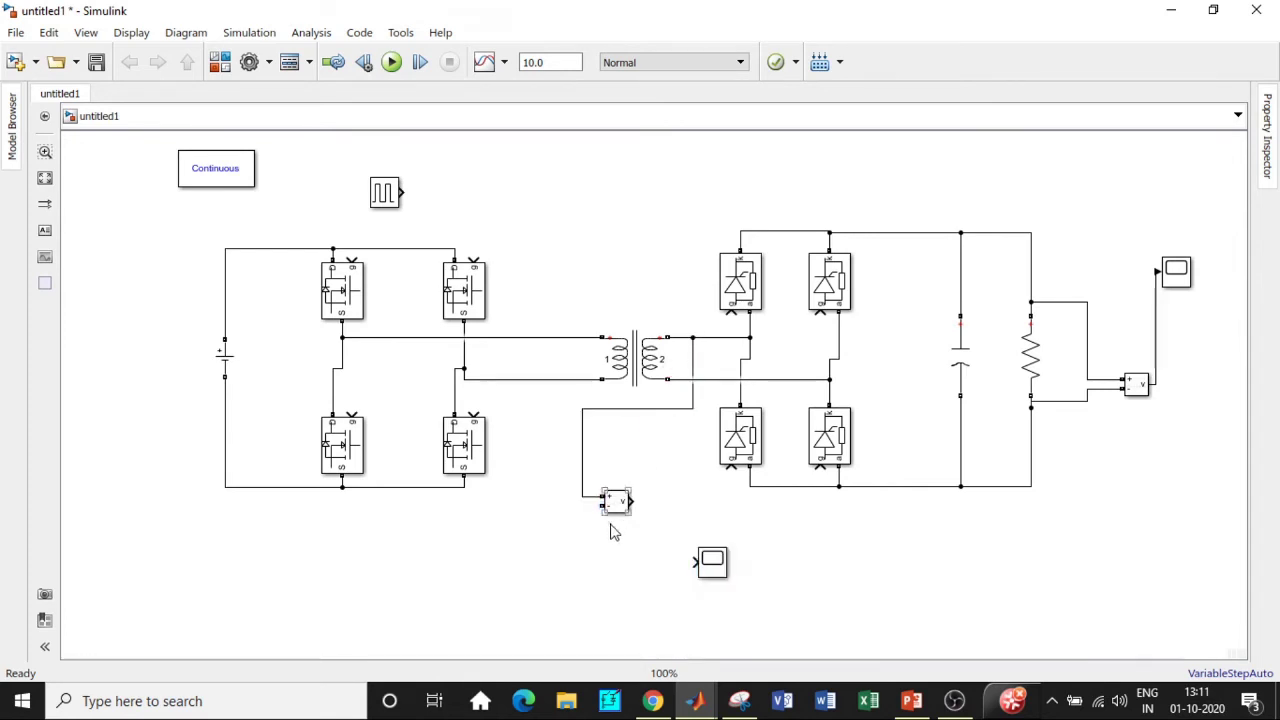
{"action": "left_click_drag", "start_coordinate": [603, 505], "coordinate": [685, 380]}
{"action": "left_click_drag", "start_coordinate": [631, 500], "coordinate": [694, 561]}
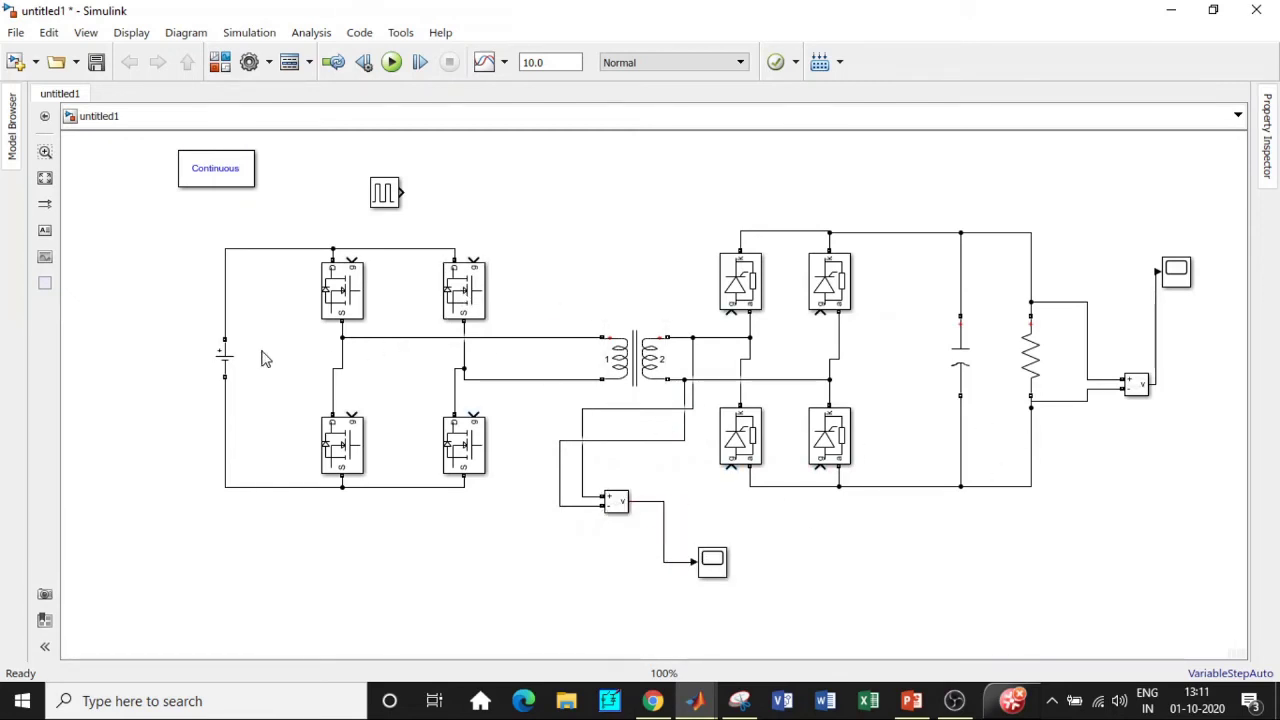
{"action": "double_click", "coordinate": [225, 357]}
- Change the DC Voltage Source amplitude from 100 to 24 V
{"action": "double_click", "coordinate": [328, 362]}
{"action": "left_click", "coordinate": [372, 360]}
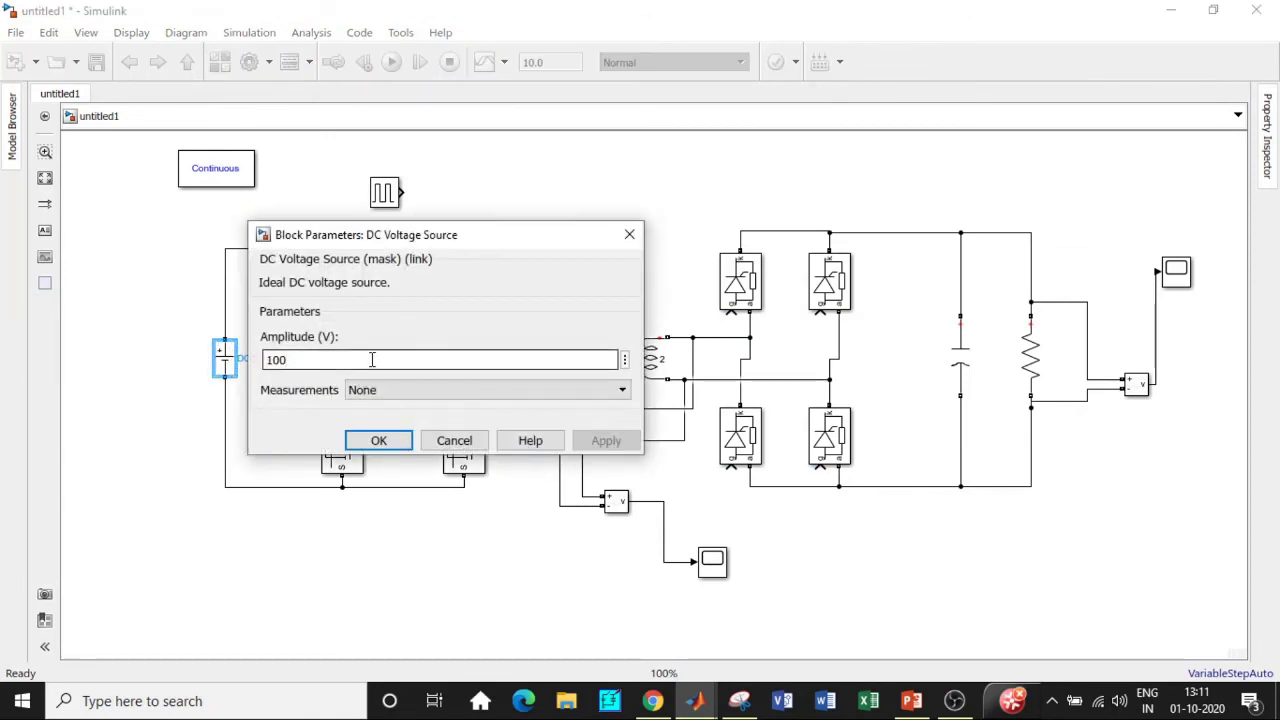
{"action": "key", "text": "BackSpace"}
{"action": "key", "text": "BackSpace"}
{"action": "key", "text": "BackSpace"}
{"action": "type", "text": "24"}
{"action": "left_click", "coordinate": [378, 440]}
- Shift the Pulse Generator further left and close its parameters unchanged
{"action": "left_click_drag", "start_coordinate": [388, 195], "coordinate": [341, 194]}
{"action": "double_click", "coordinate": [339, 193]}
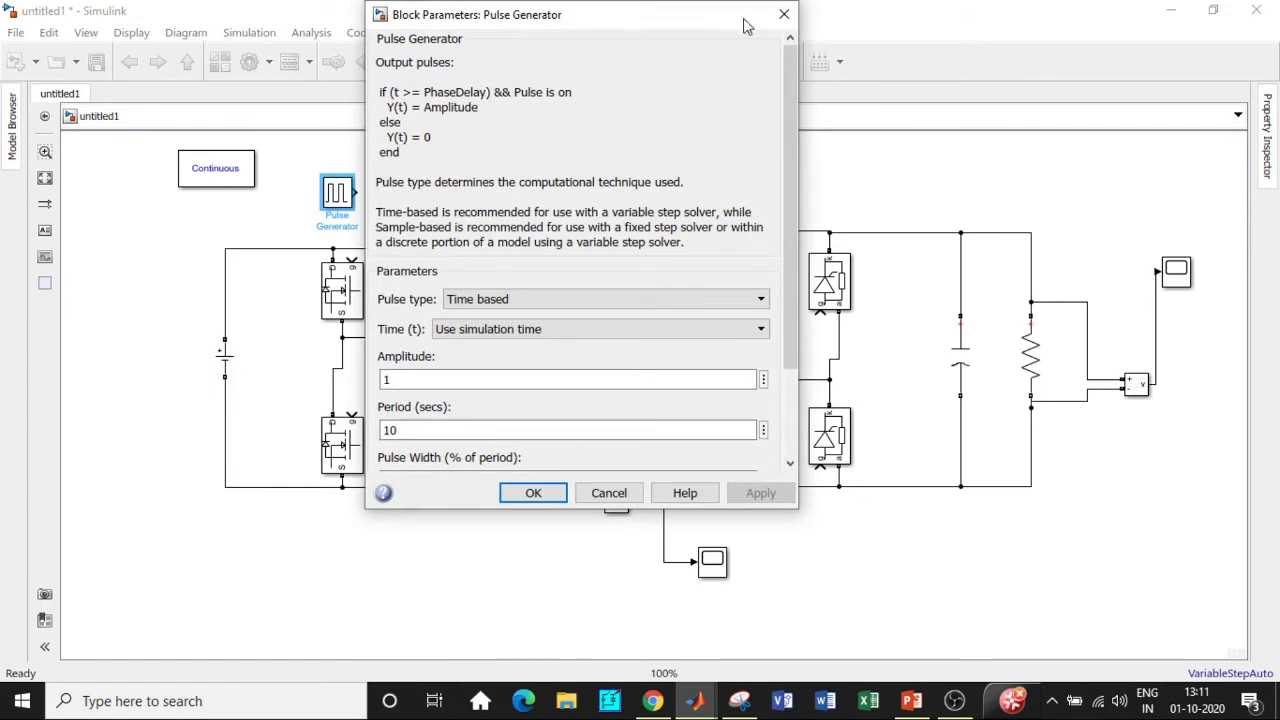
{"action": "left_click", "coordinate": [784, 14]}
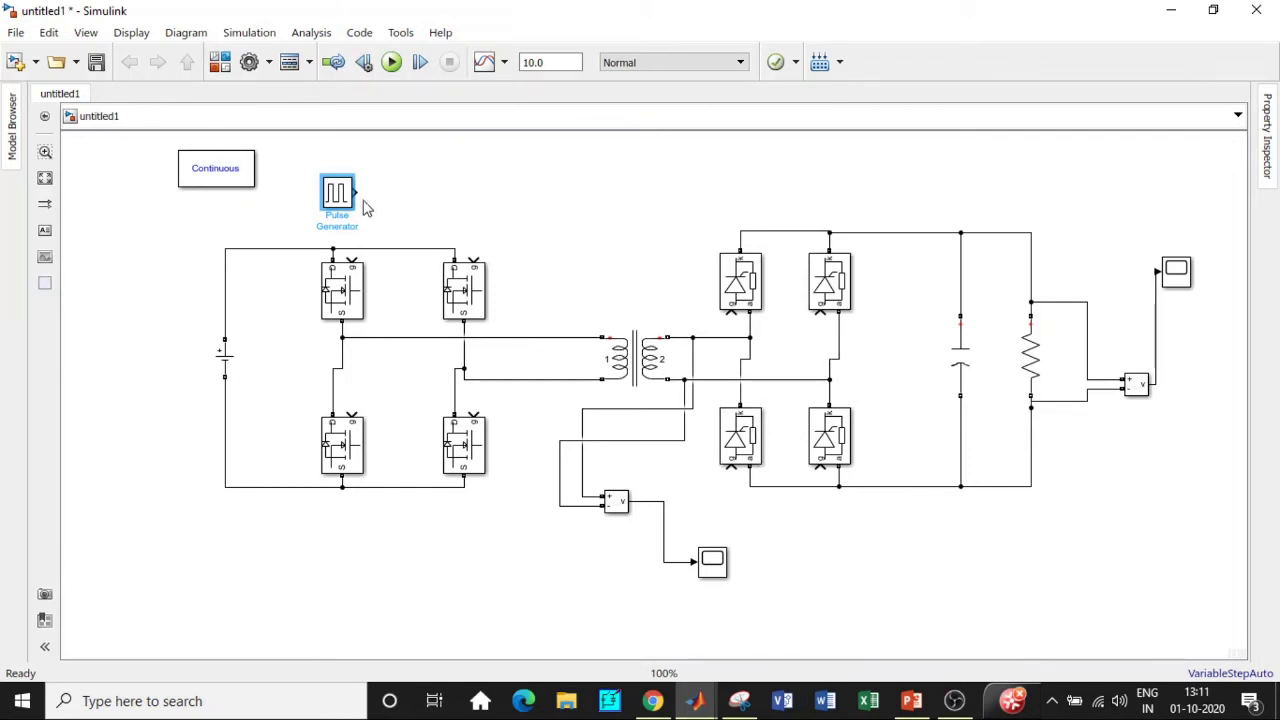
- Connect the Pulse Generator to the upper-left and lower-right MOSFET gates
{"action": "left_click_drag", "start_coordinate": [349, 198], "coordinate": [351, 258]}
{"action": "left_click_drag", "start_coordinate": [470, 409], "coordinate": [350, 203]}
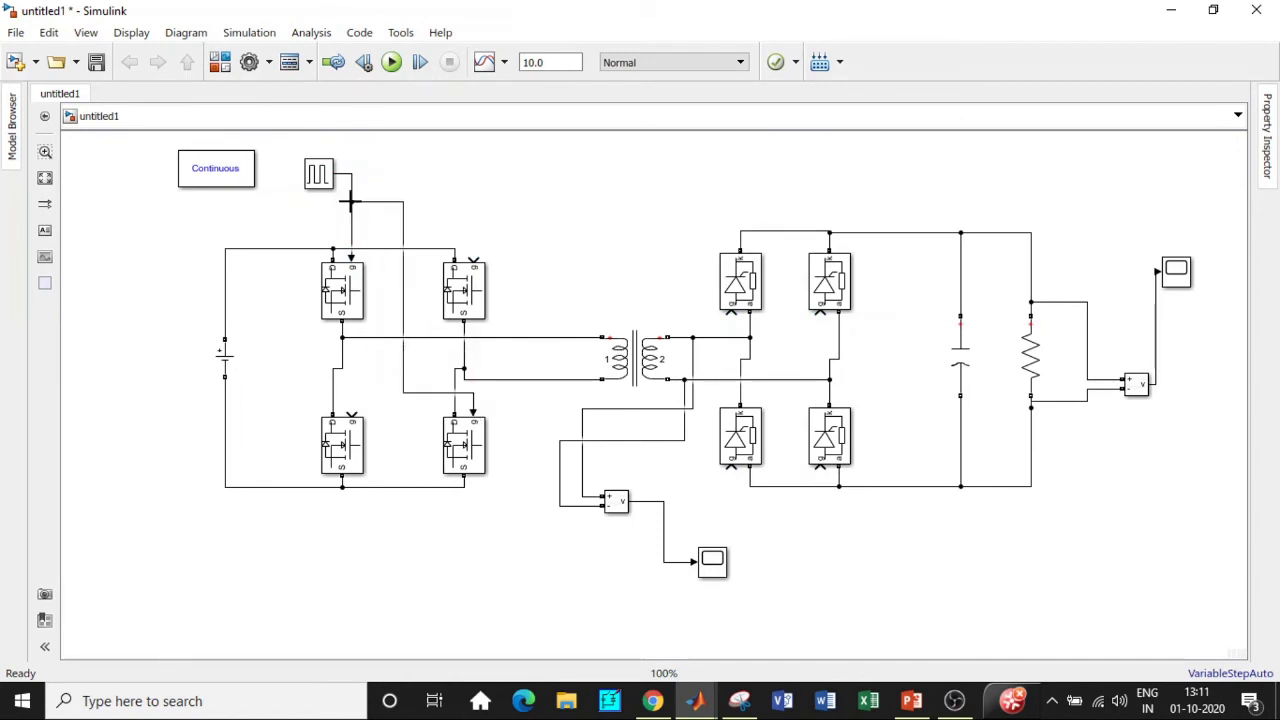
{"action": "left_click", "coordinate": [318, 175]}
- Set the Pulse Generator period to 1/1000 s and width 50%, then copy it left
{"action": "double_click", "coordinate": [318, 175]}
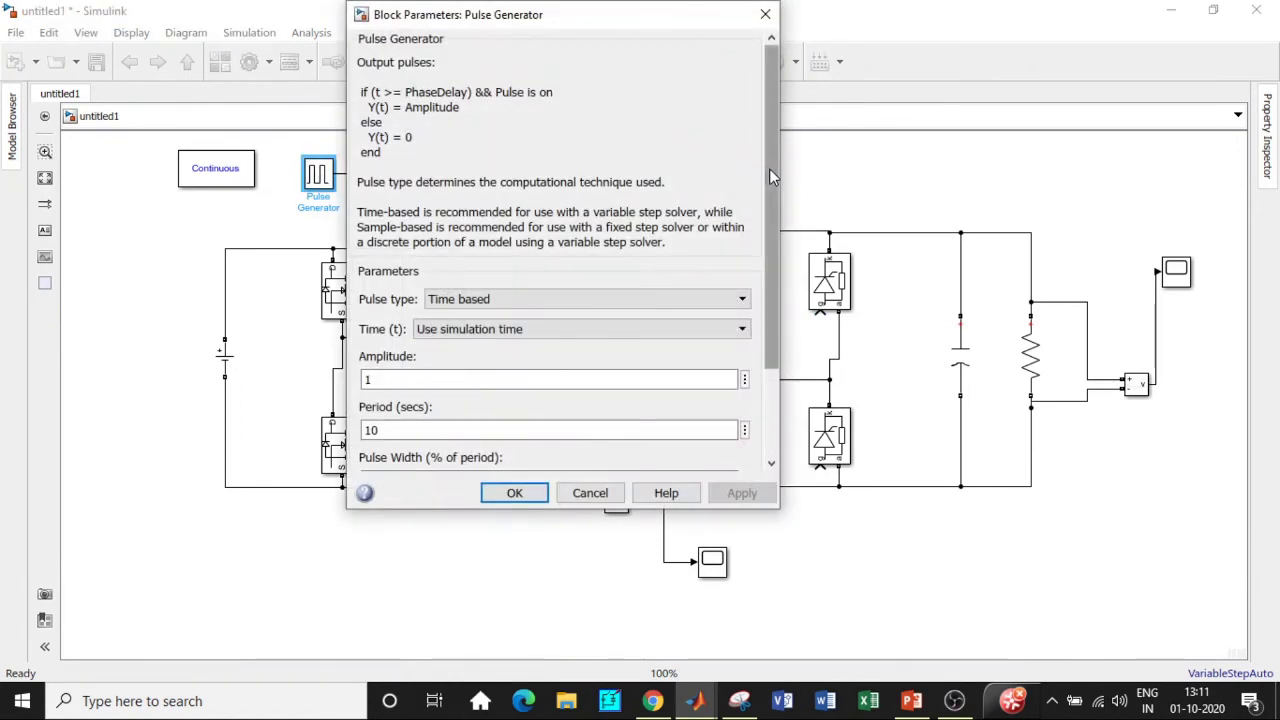
{"action": "left_click_drag", "start_coordinate": [769, 167], "coordinate": [764, 274]}
{"action": "left_click", "coordinate": [408, 321]}
{"action": "key", "text": "BackSpace"}
{"action": "type", "text": "/1000"}
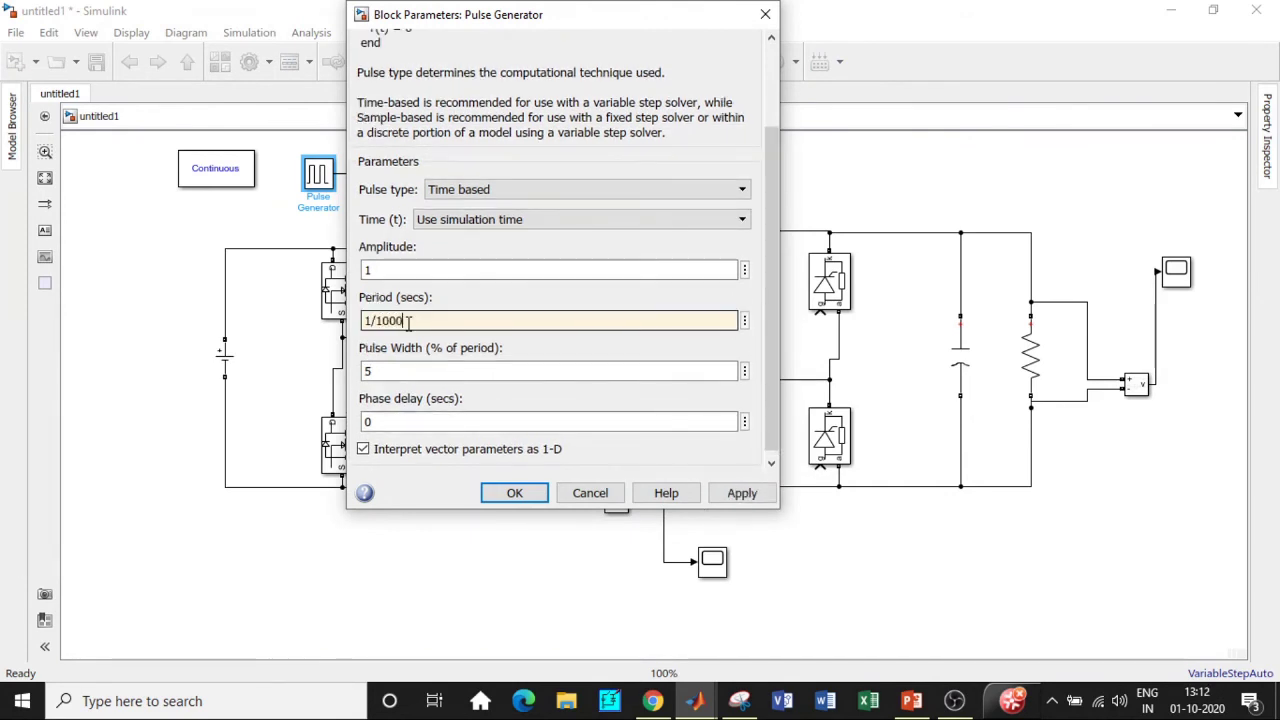
{"action": "double_click", "coordinate": [424, 372]}
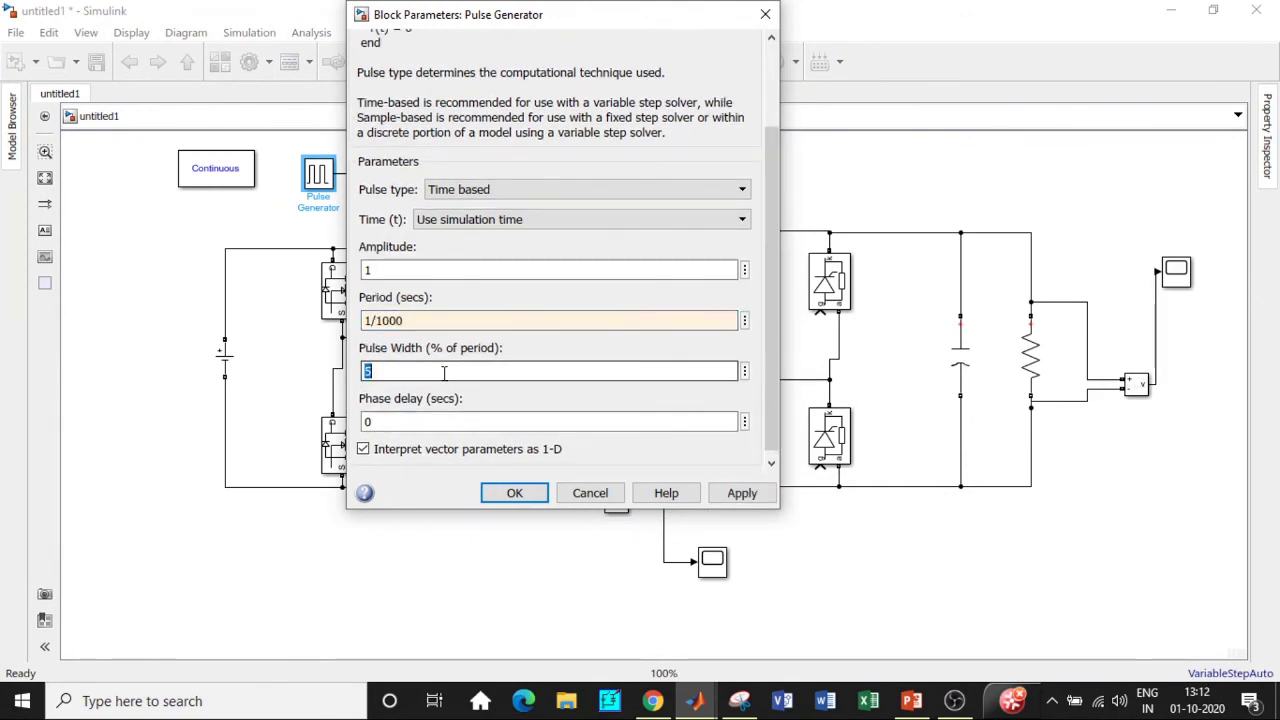
{"action": "type", "text": "0"}
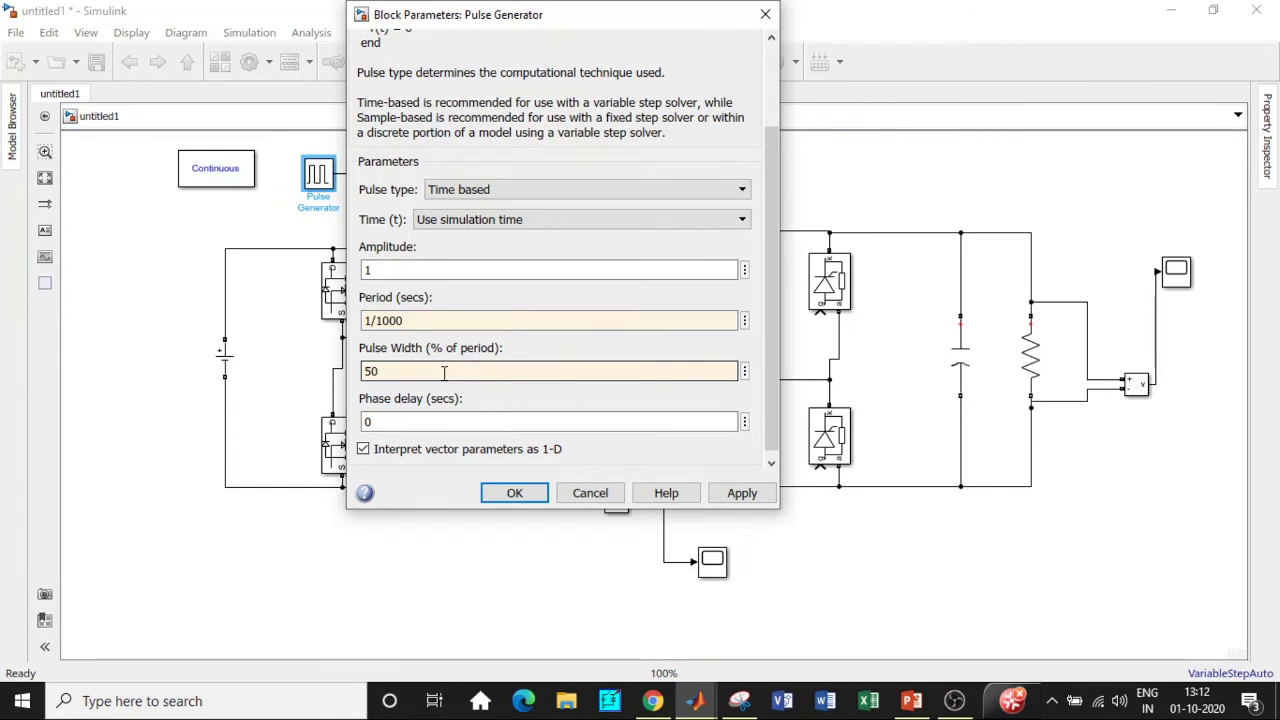
{"action": "double_click", "coordinate": [416, 421]}
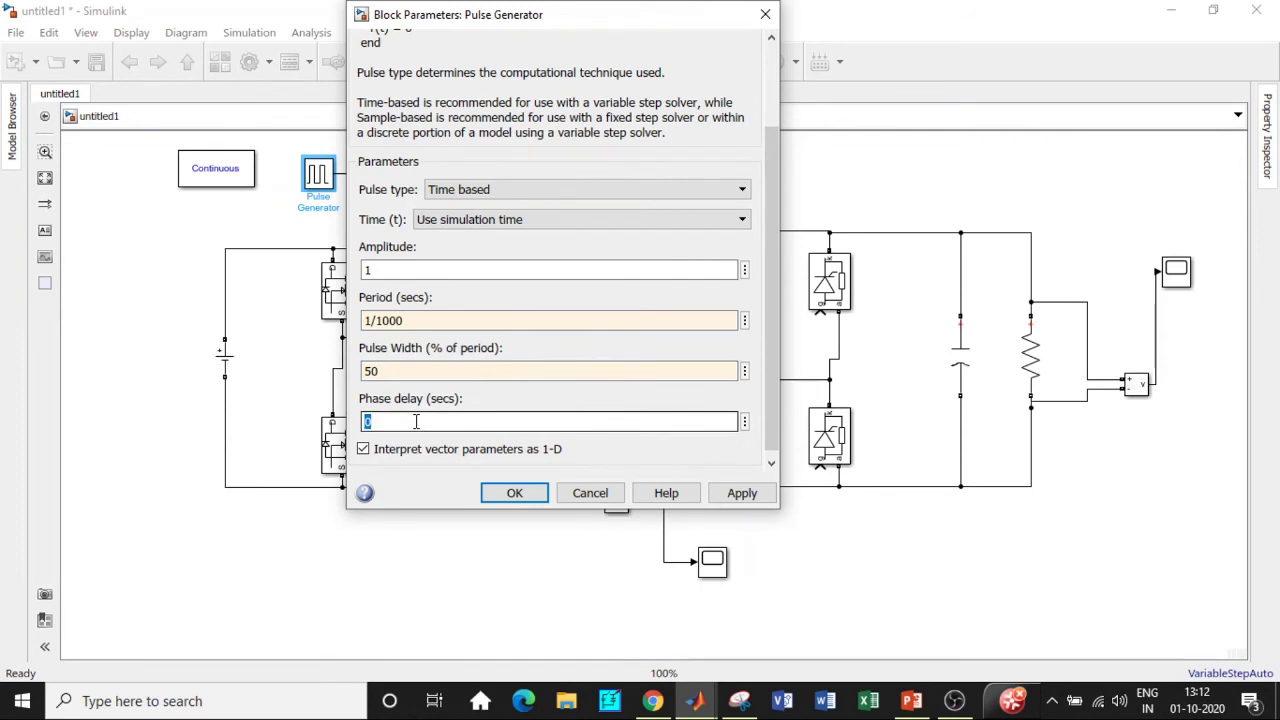
{"action": "left_click", "coordinate": [503, 492]}
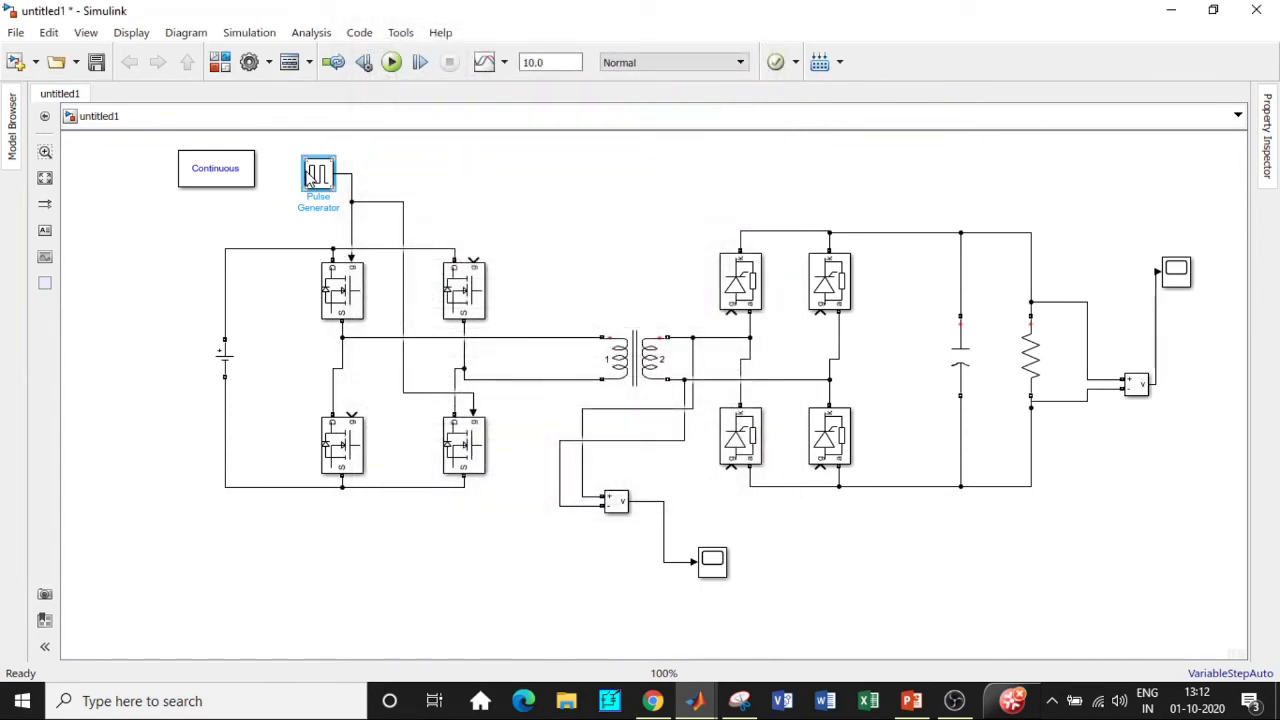
{"action": "left_click_drag", "start_coordinate": [336, 195], "coordinate": [289, 375]}
- Give Pulse Generator1 a phase delay of 1/2000 s
{"action": "double_click", "coordinate": [271, 357]}
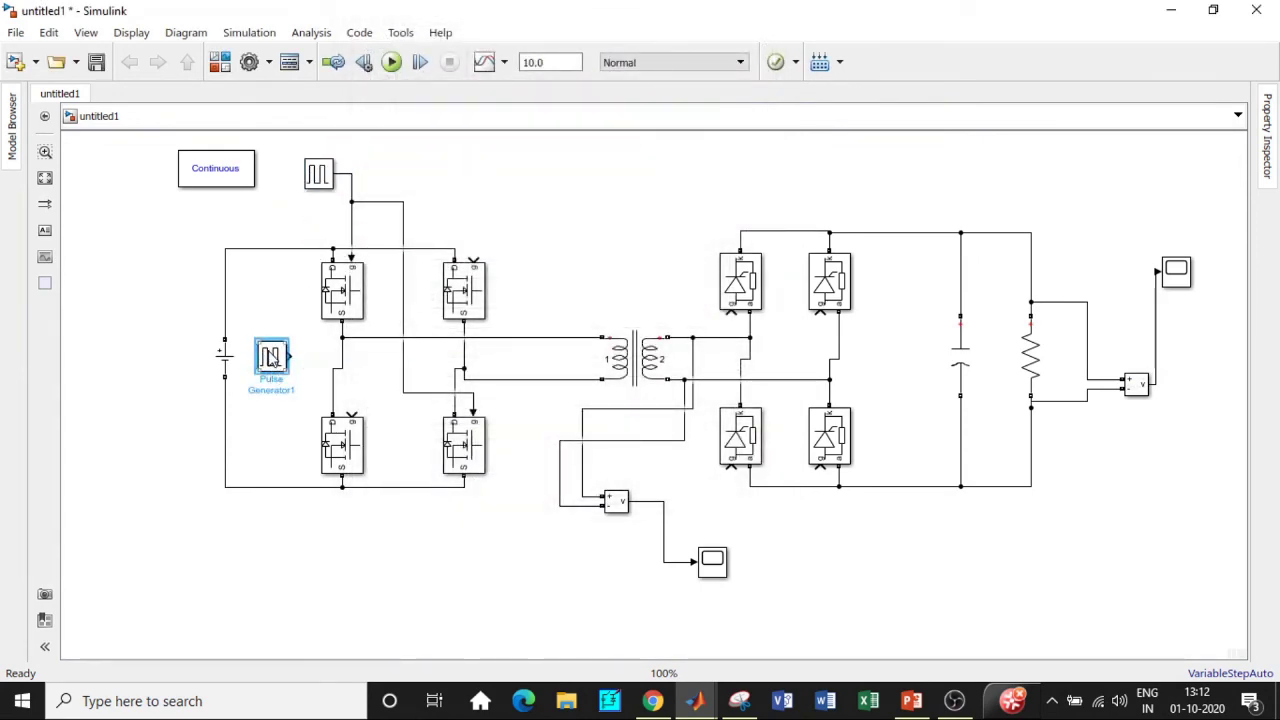
{"action": "scroll", "coordinate": [450, 420], "scroll_direction": "down", "scroll_amount": 3}
{"action": "double_click", "coordinate": [348, 514]}
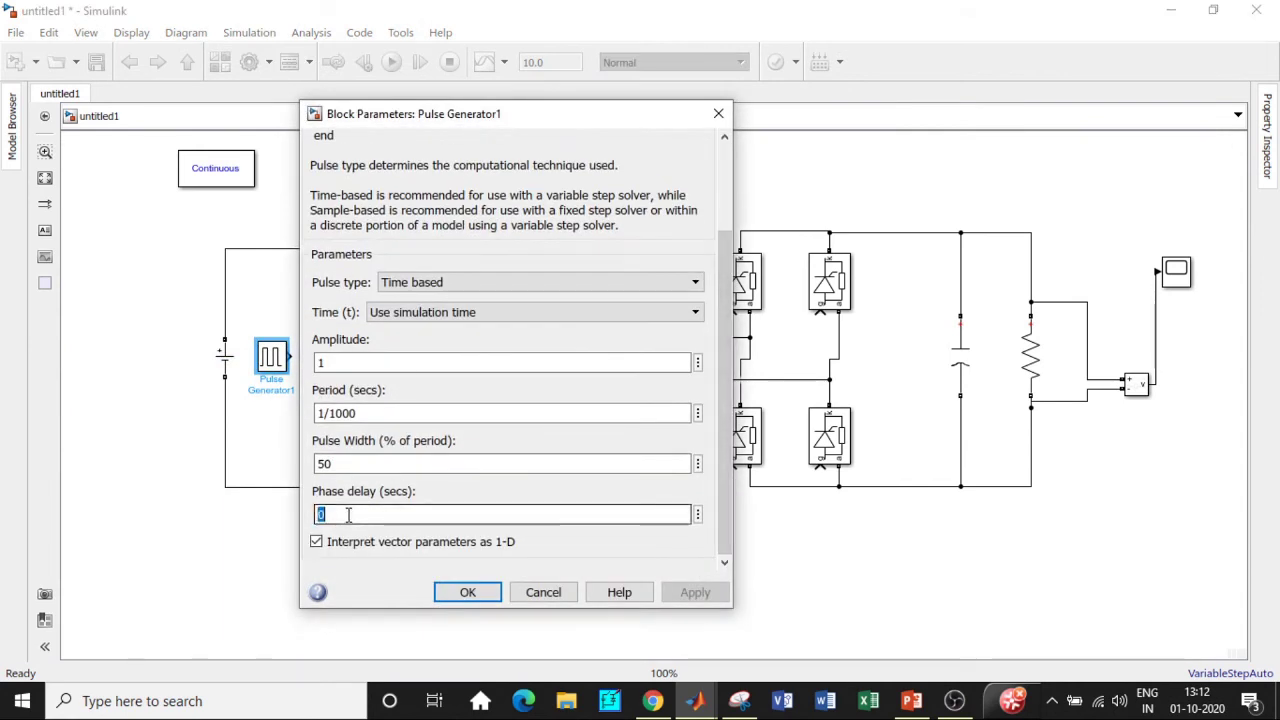
{"action": "type", "text": "1/2000"}
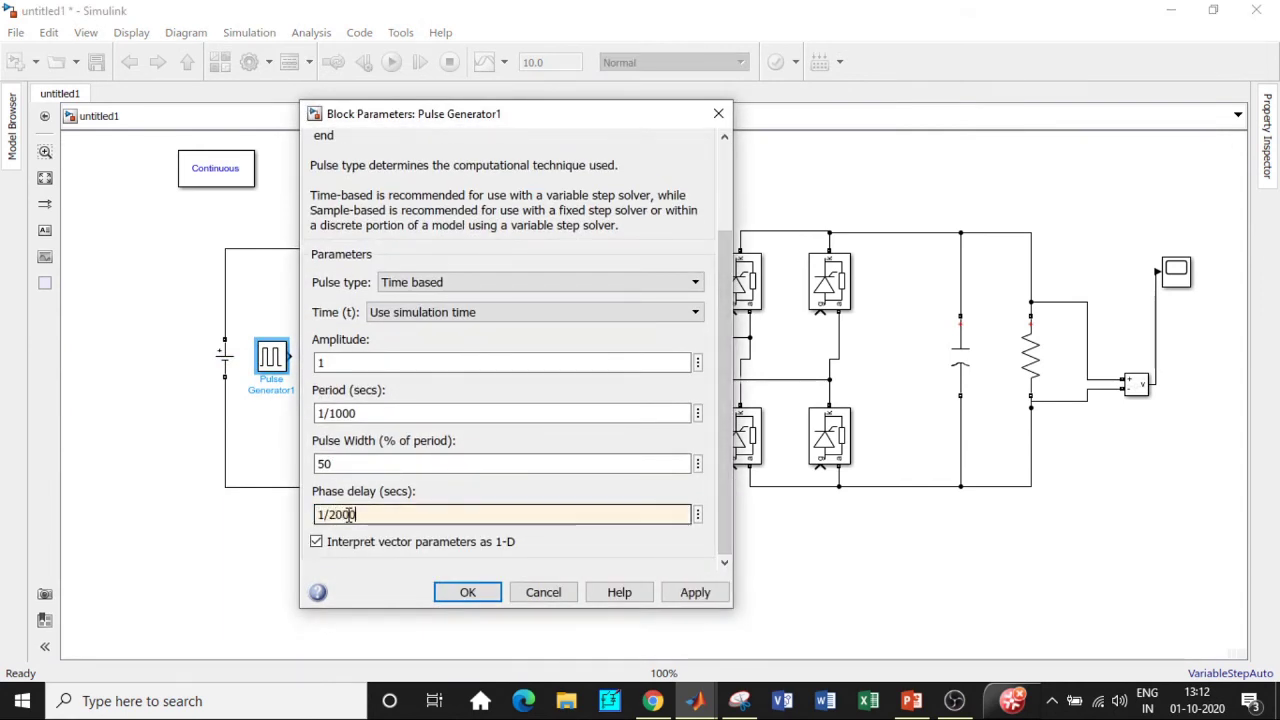
{"action": "left_click", "coordinate": [366, 414]}
{"action": "left_click", "coordinate": [460, 592]}
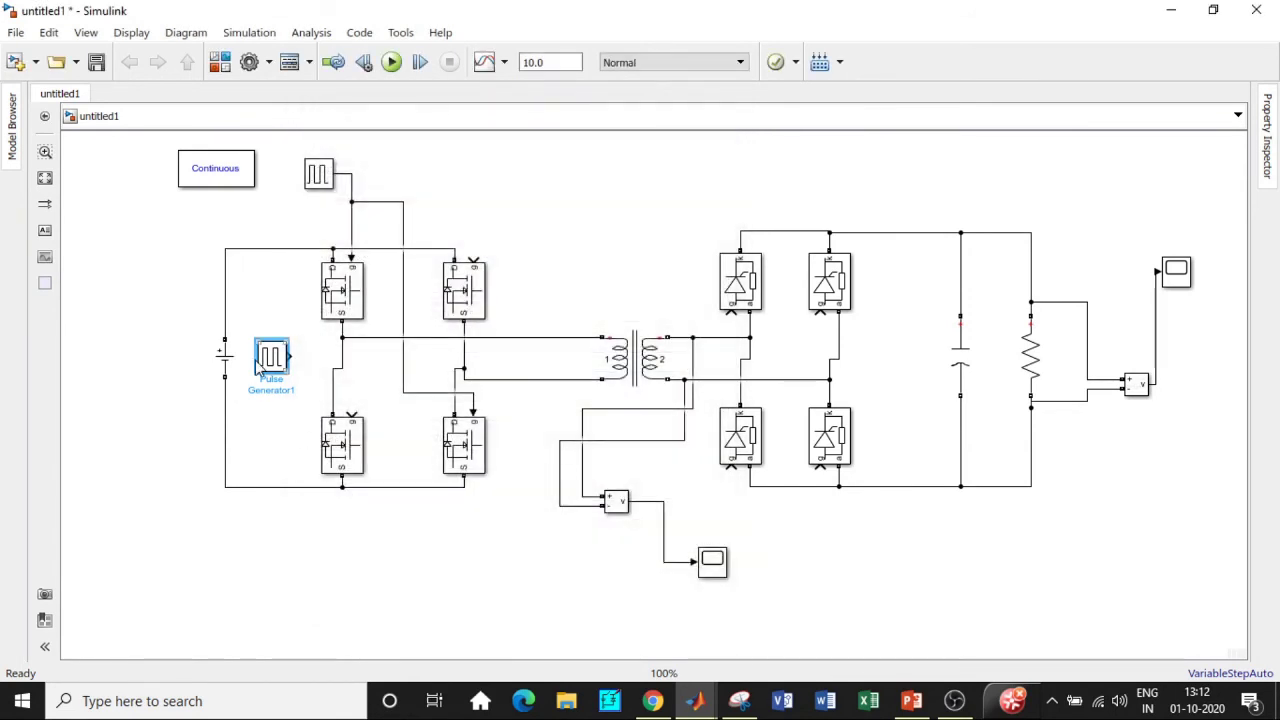
- Wire Pulse Generator1 to the remaining MOSFET gates and both generators to diagonal thyristor gates
{"action": "left_click_drag", "start_coordinate": [288, 356], "coordinate": [352, 409]}
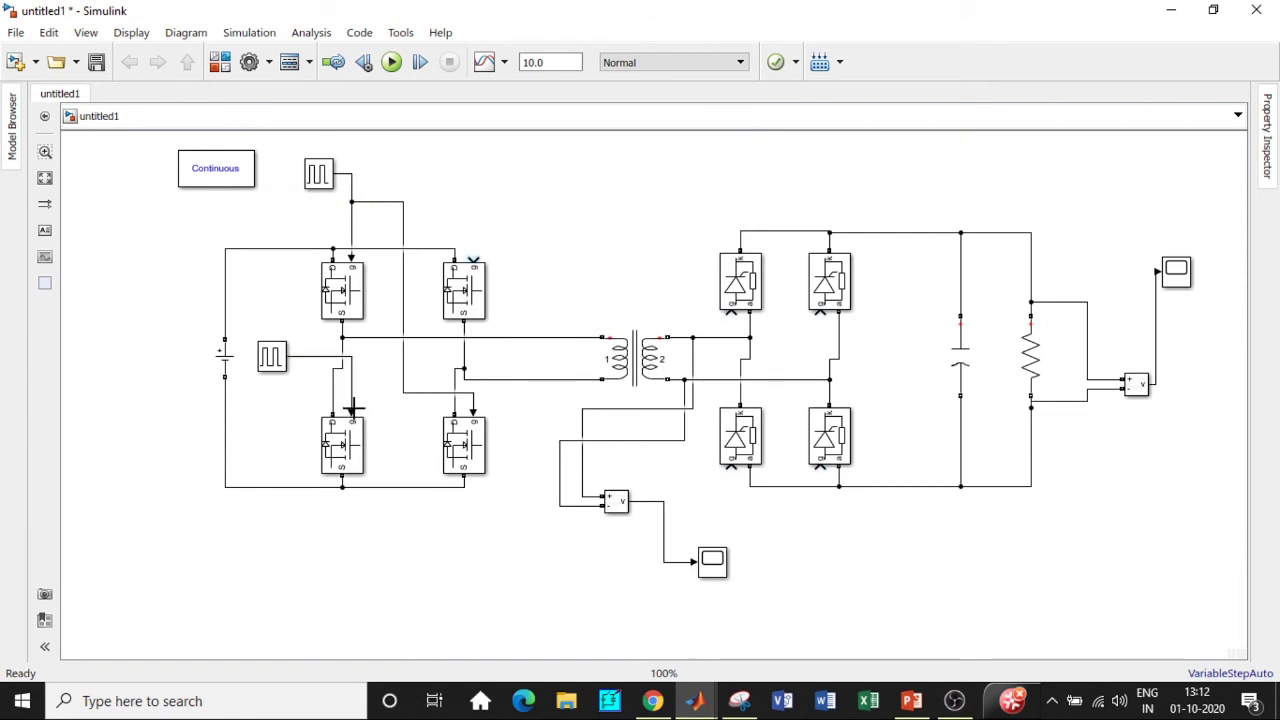
{"action": "left_click_drag", "start_coordinate": [473, 262], "coordinate": [317, 356]}
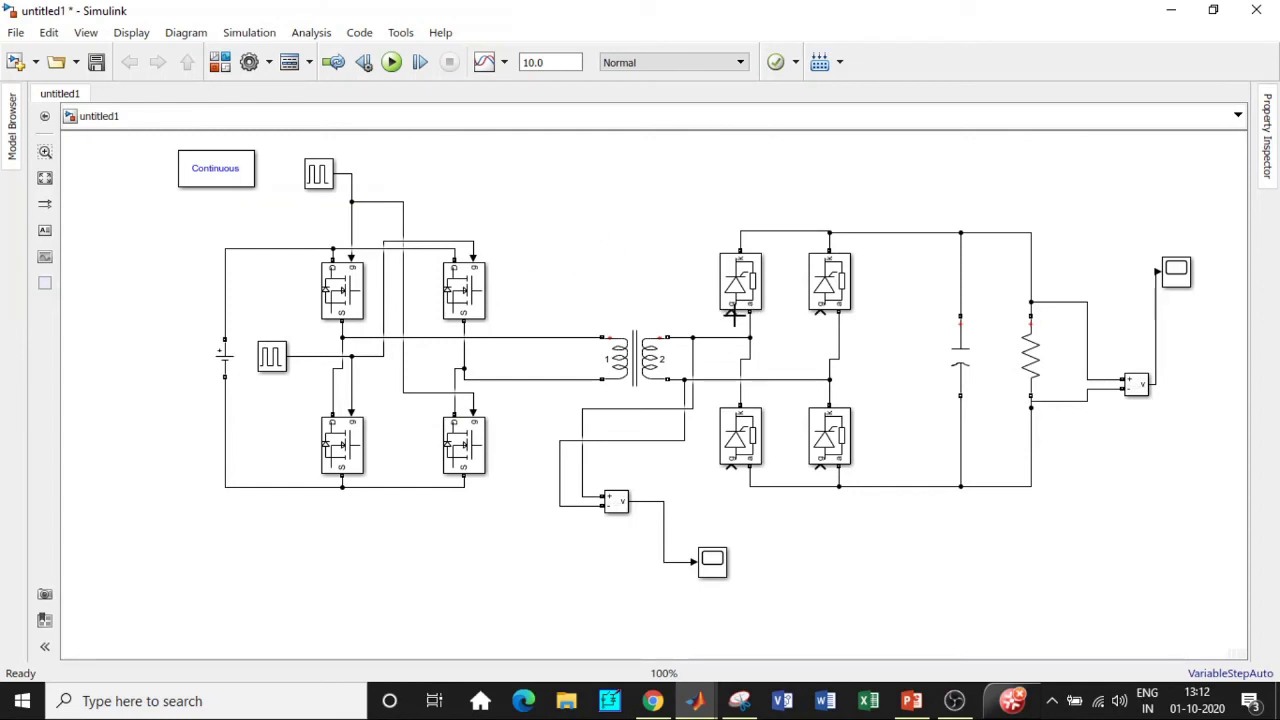
{"action": "left_click_drag", "start_coordinate": [731, 314], "coordinate": [351, 174]}
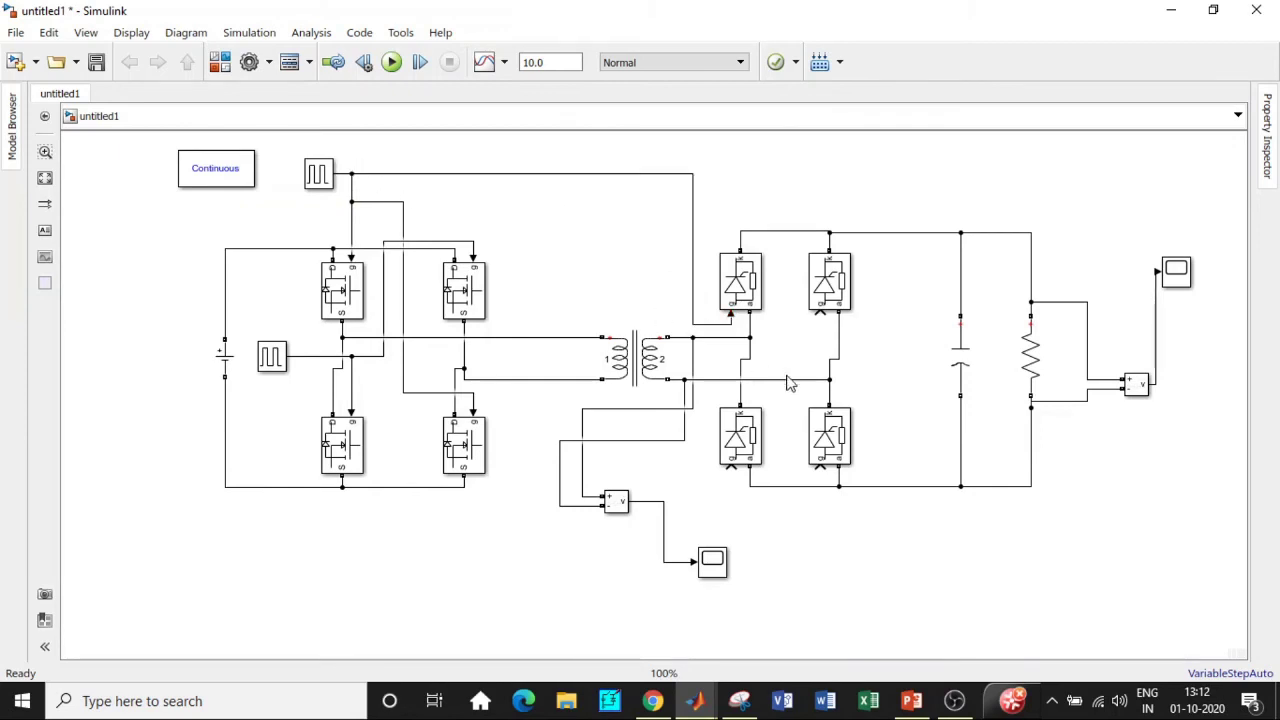
{"action": "mouse_move", "coordinate": [820, 466]}
{"action": "left_mouse_down"}
{"action": "mouse_move", "coordinate": [680, 277]}
{"action": "mouse_move", "coordinate": [693, 268]}
{"action": "left_mouse_up"}
{"action": "mouse_move", "coordinate": [820, 316]}
{"action": "left_mouse_down"}
{"action": "mouse_move", "coordinate": [440, 375]}
{"action": "mouse_move", "coordinate": [344, 353]}
{"action": "left_mouse_up"}
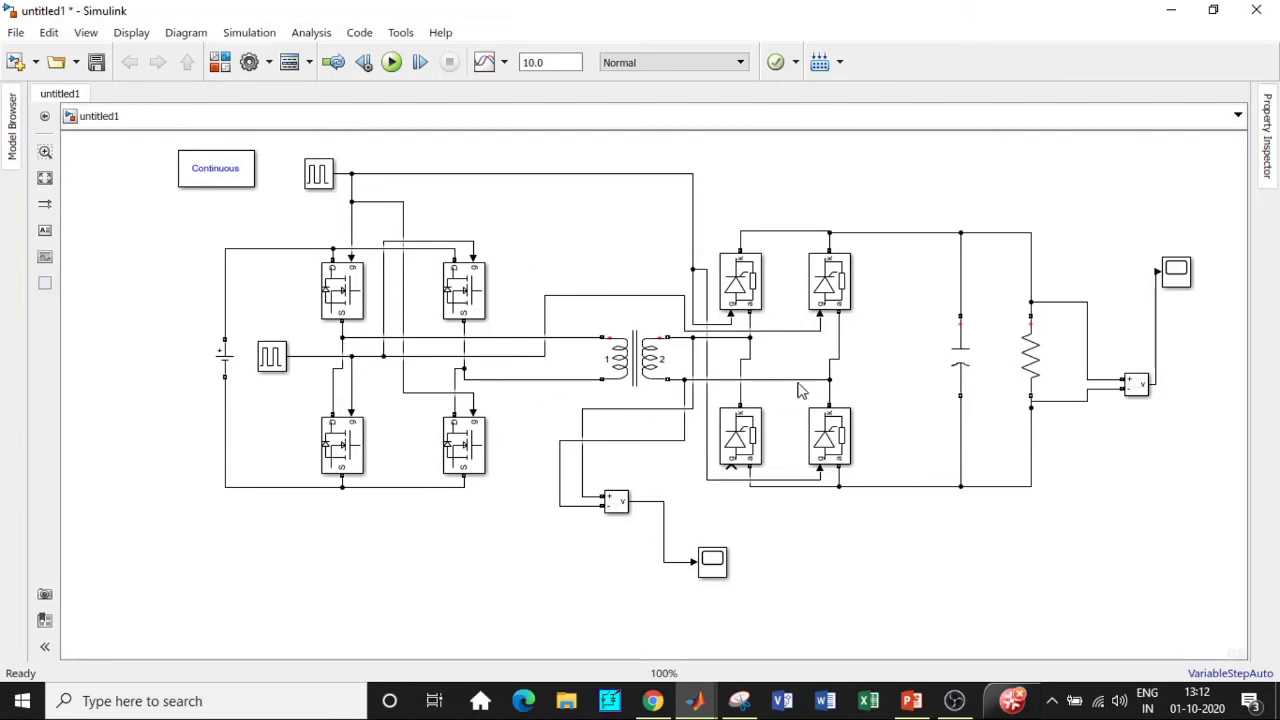
{"action": "mouse_move", "coordinate": [731, 466]}
{"action": "left_mouse_down"}
{"action": "mouse_move", "coordinate": [523, 388]}
{"action": "mouse_move", "coordinate": [511, 357]}
{"action": "mouse_move", "coordinate": [312, 356]}
{"action": "left_mouse_up"}
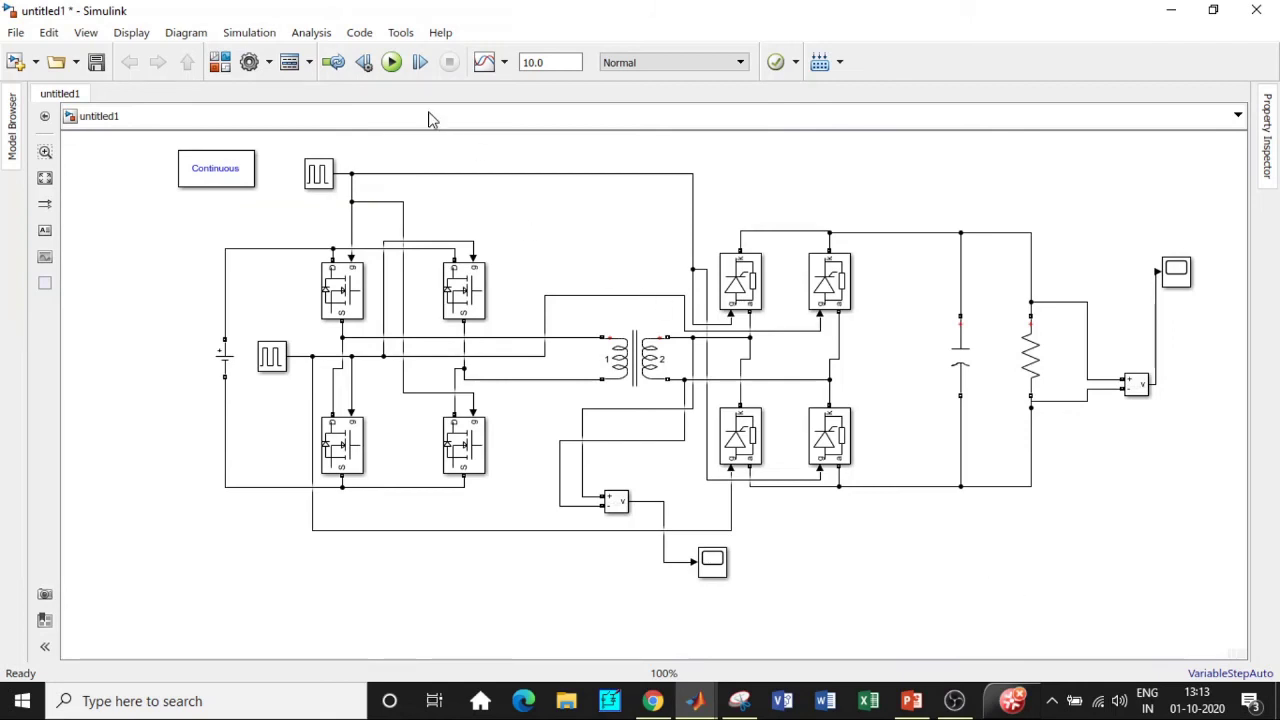
- Set the simulation stop time to 1 s and run it
{"action": "double_click", "coordinate": [553, 63]}
{"action": "type", "text": "1"}
{"action": "left_click", "coordinate": [391, 62]}
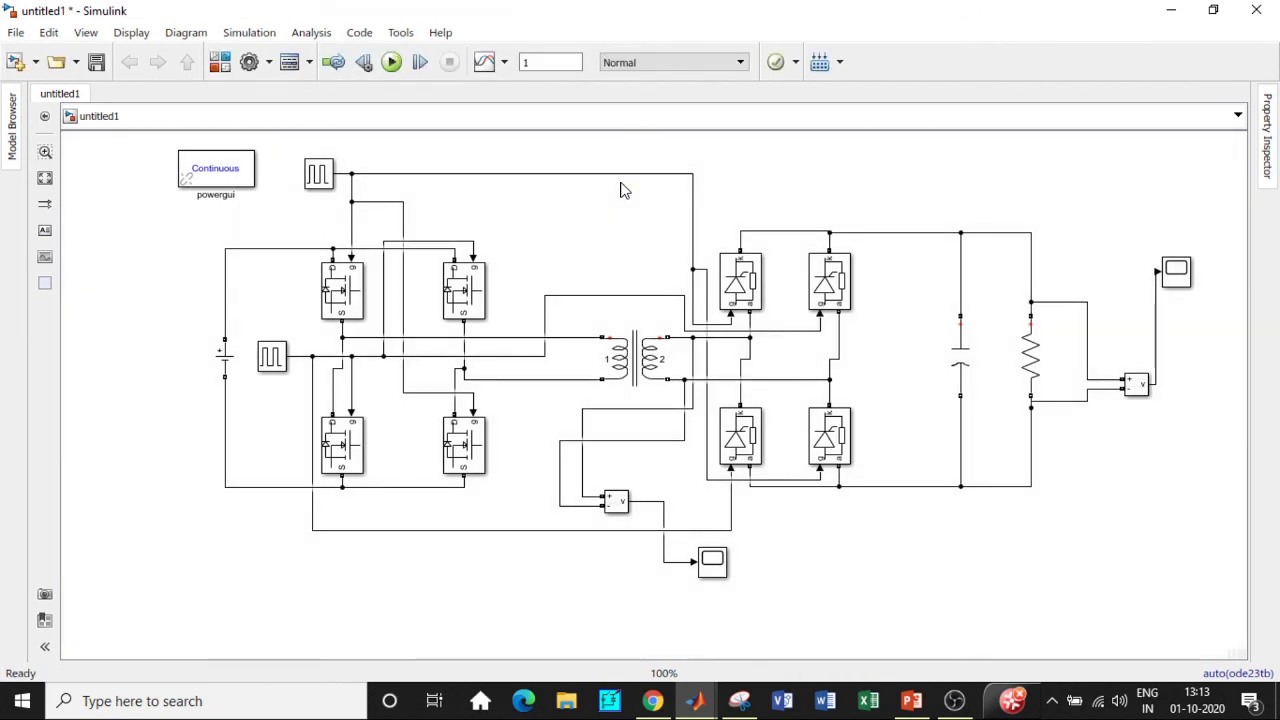
- Inspect the output scope, zooming in to see the ripple around 95 V
{"action": "left_click", "coordinate": [1184, 282]}
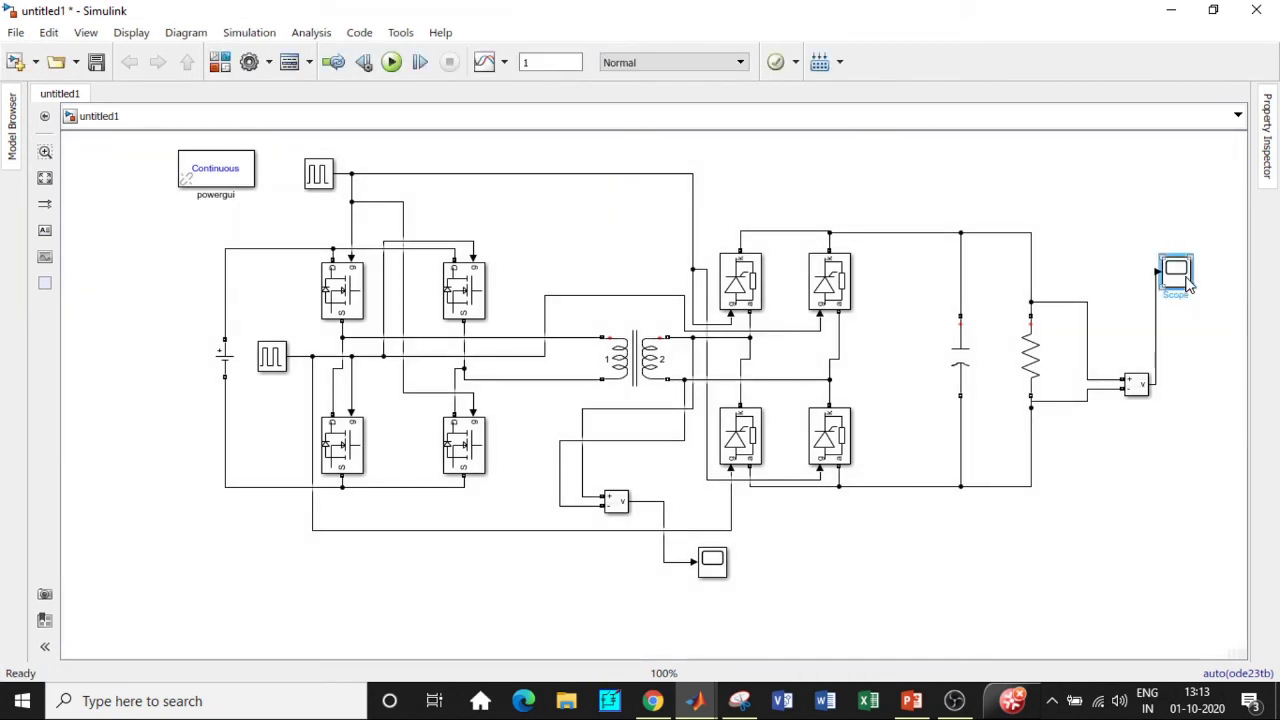
{"action": "double_click", "coordinate": [1188, 284]}
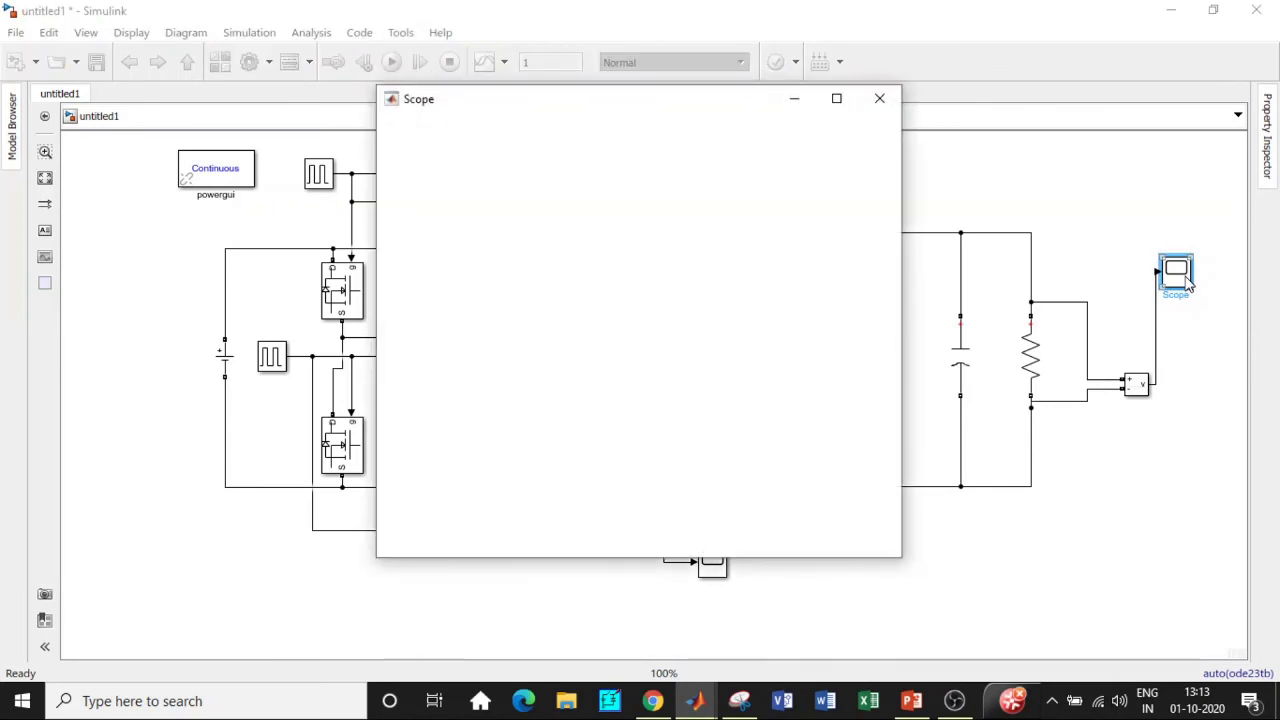
{"action": "left_click", "coordinate": [836, 100]}
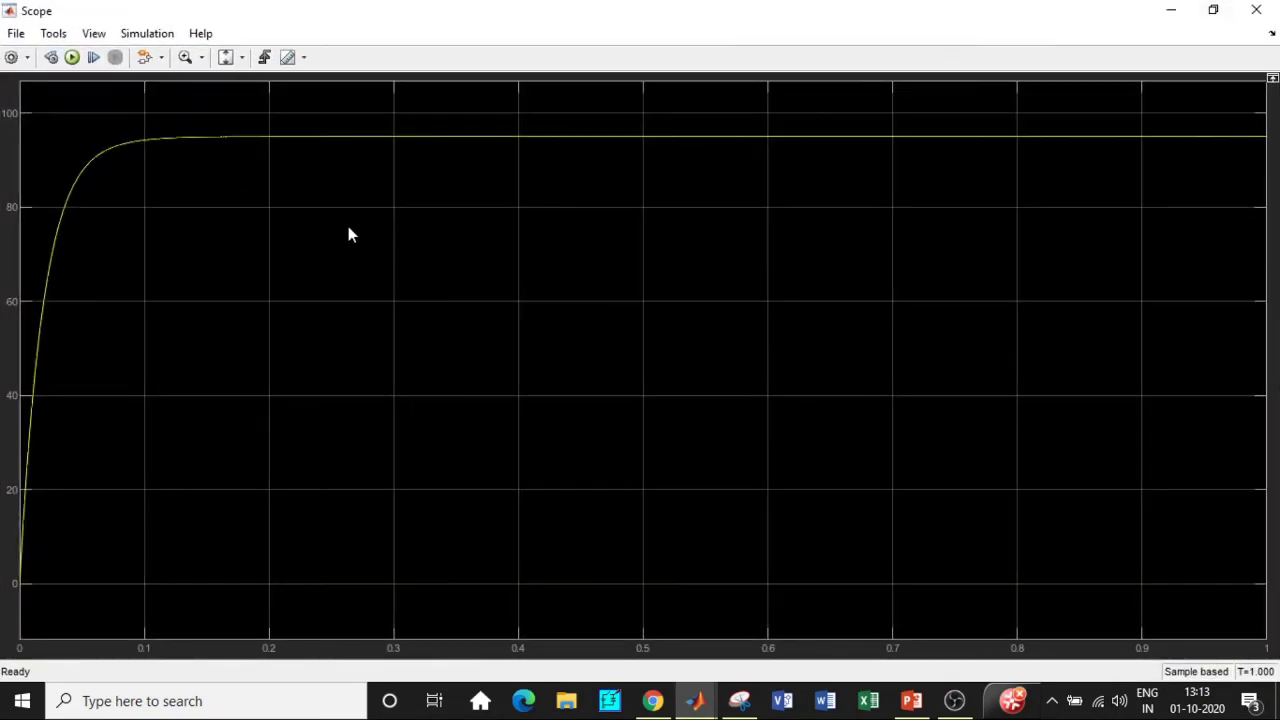
{"action": "left_click", "coordinate": [184, 57]}
{"action": "left_click_drag", "start_coordinate": [276, 113], "coordinate": [640, 197]}
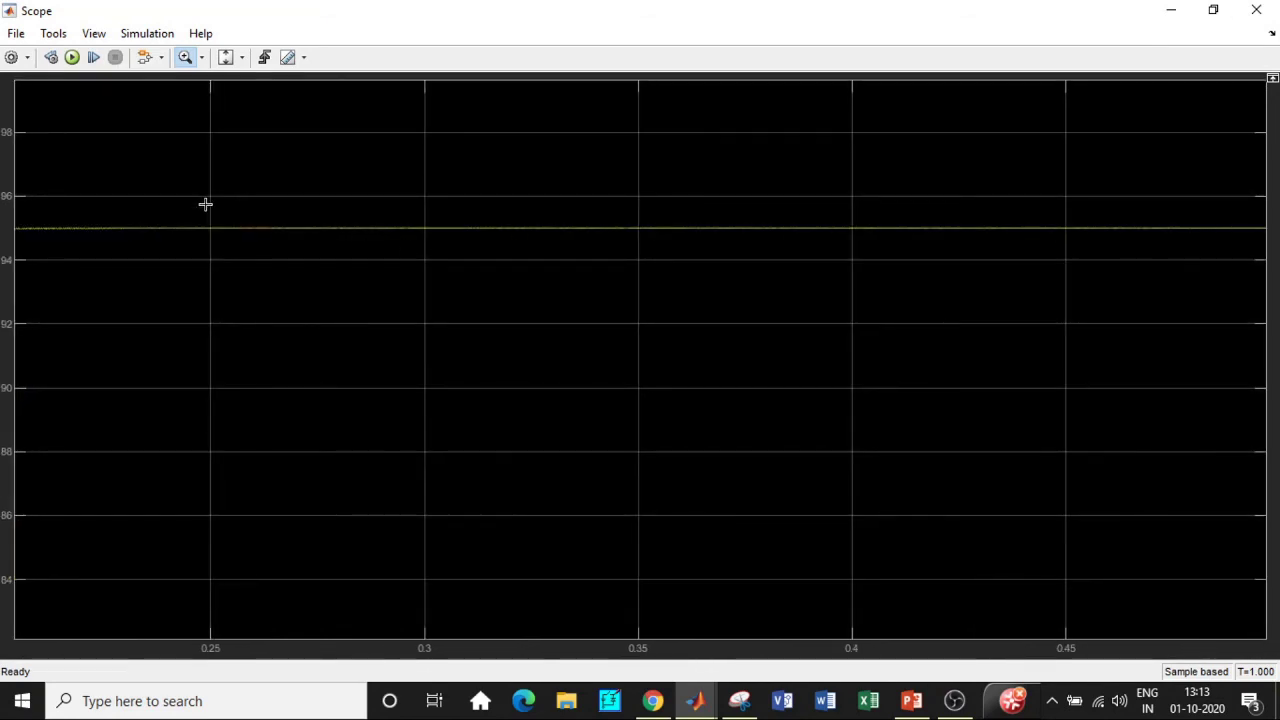
{"action": "left_click_drag", "start_coordinate": [316, 270], "coordinate": [595, 283]}
{"action": "left_click_drag", "start_coordinate": [293, 283], "coordinate": [655, 361]}
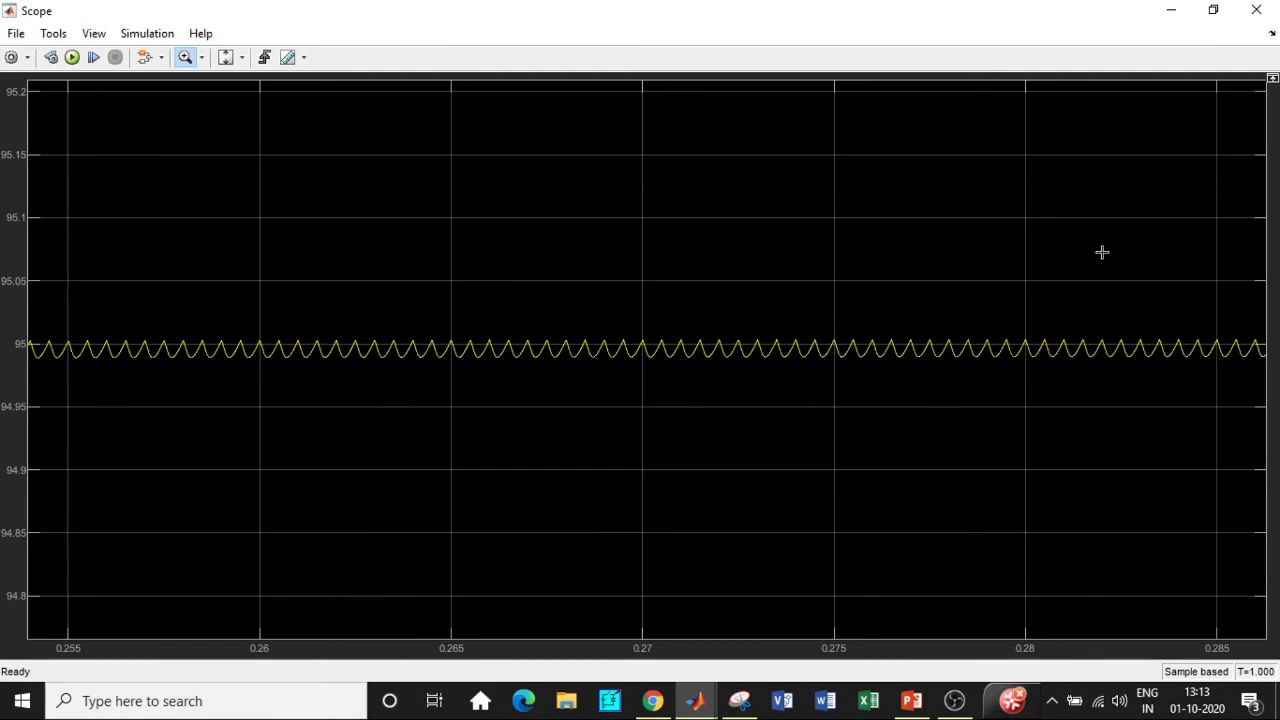
{"action": "left_click", "coordinate": [1256, 10]}
{"action": "double_click", "coordinate": [627, 348]}
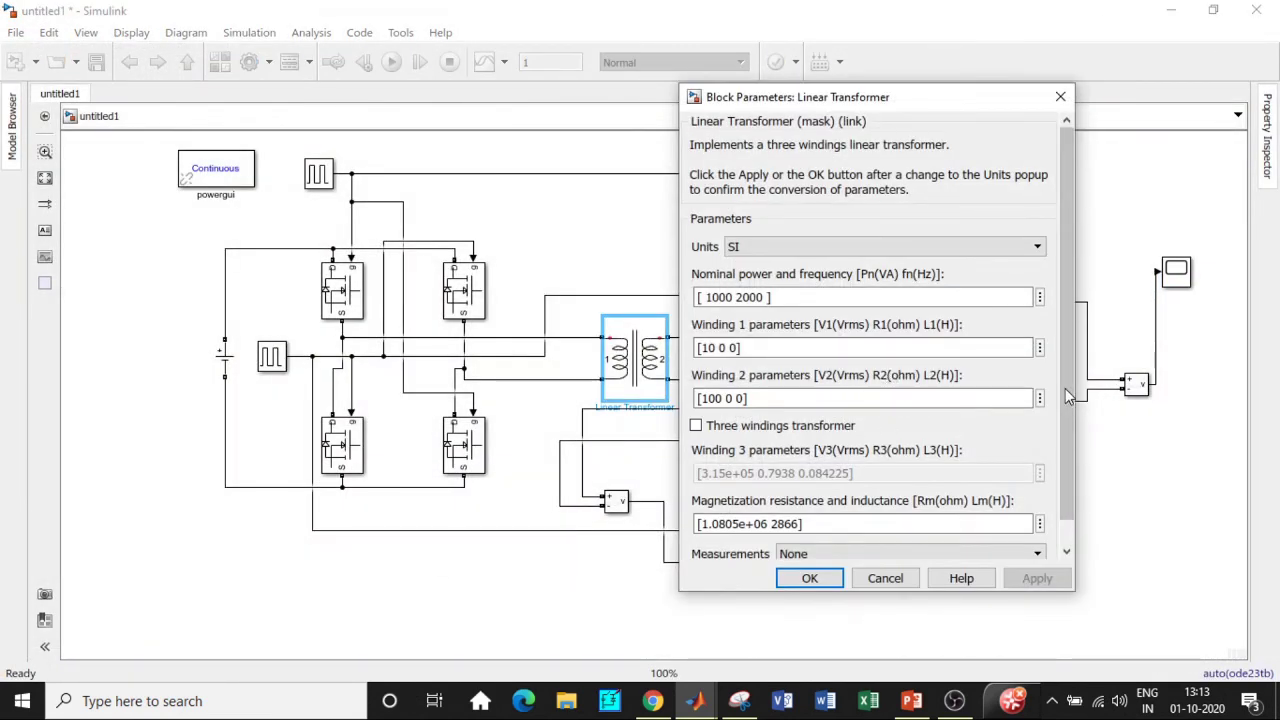
- Review the 1000 VA, 2000 Hz, 10 V/100 V transformer settings, close unchanged, and select Scope1
{"action": "scroll", "coordinate": [1065, 372], "scroll_direction": "down", "scroll_amount": 1}
{"action": "scroll", "coordinate": [1065, 372], "scroll_direction": "down", "scroll_amount": 1}
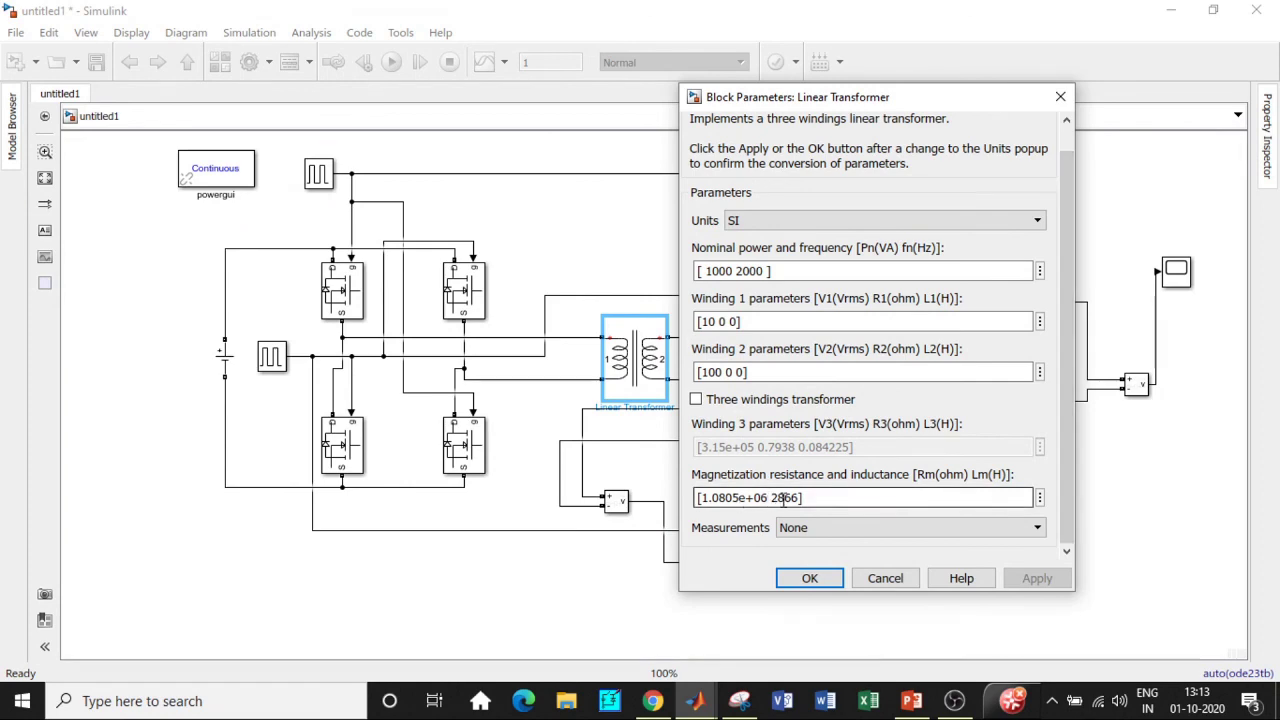
{"action": "left_click", "coordinate": [811, 578]}
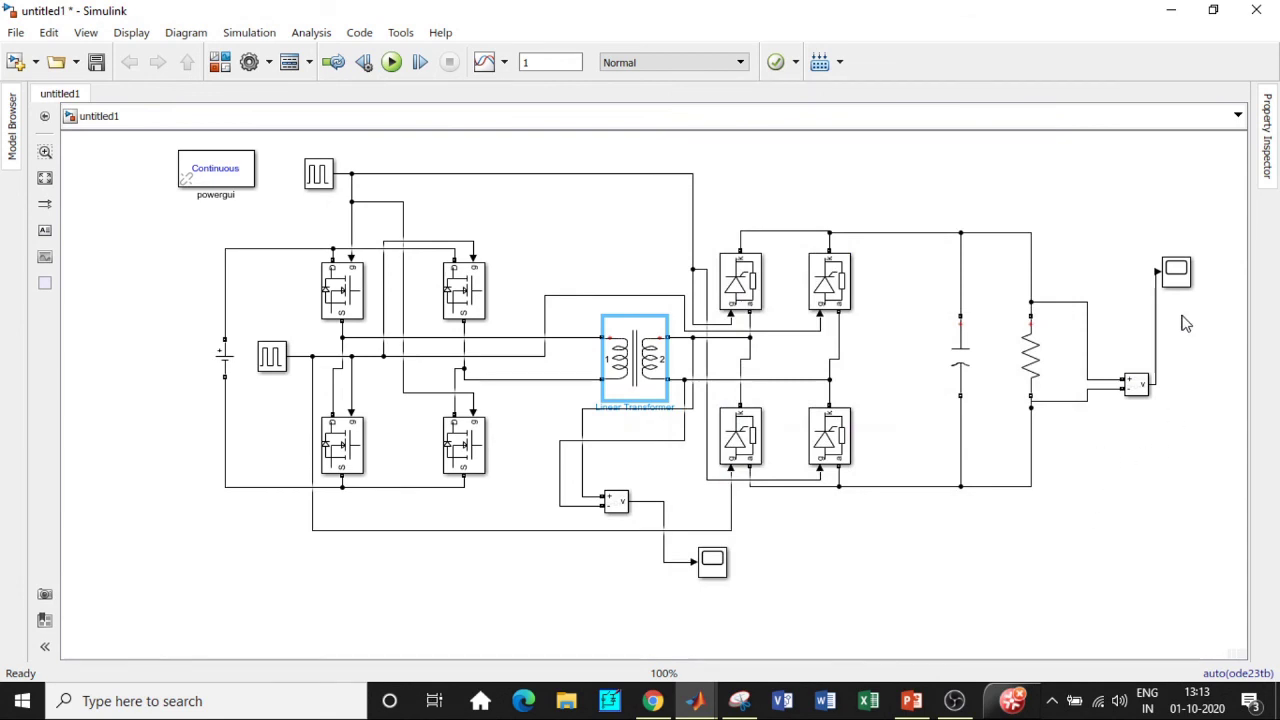
{"action": "left_click", "coordinate": [709, 564]}
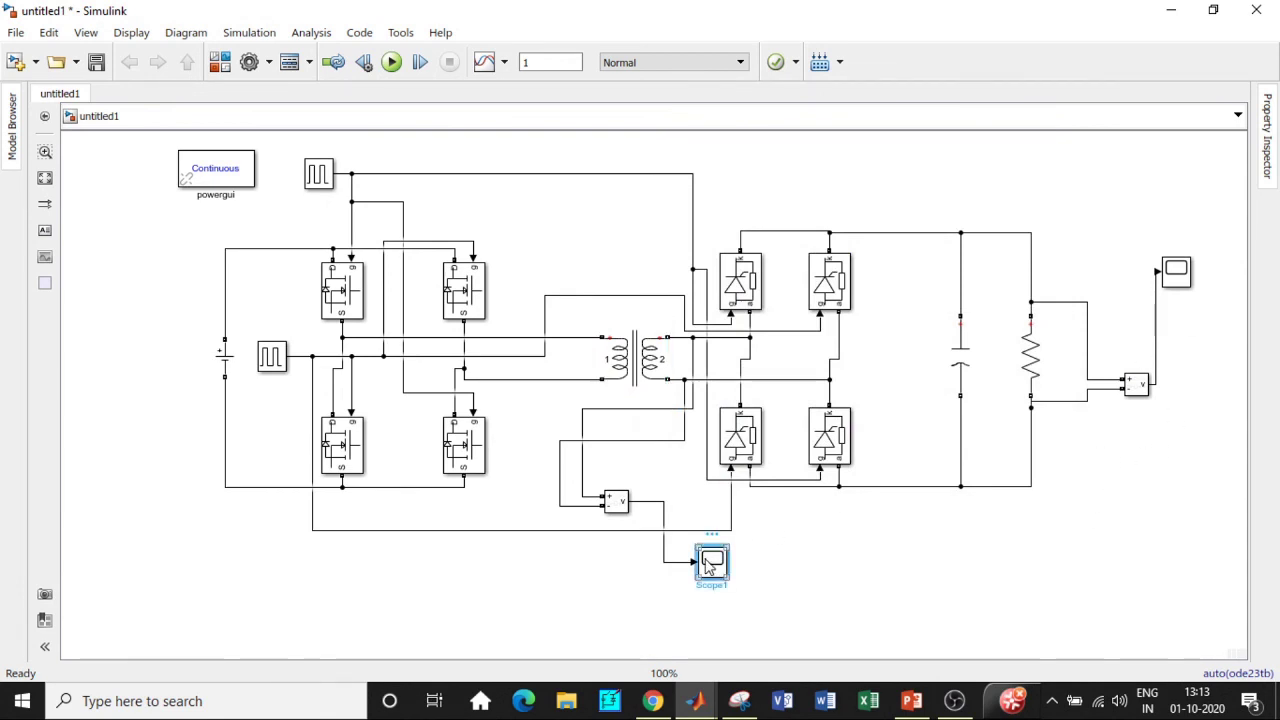
{"action": "double_click", "coordinate": [709, 564]}
{"action": "left_click", "coordinate": [837, 94]}
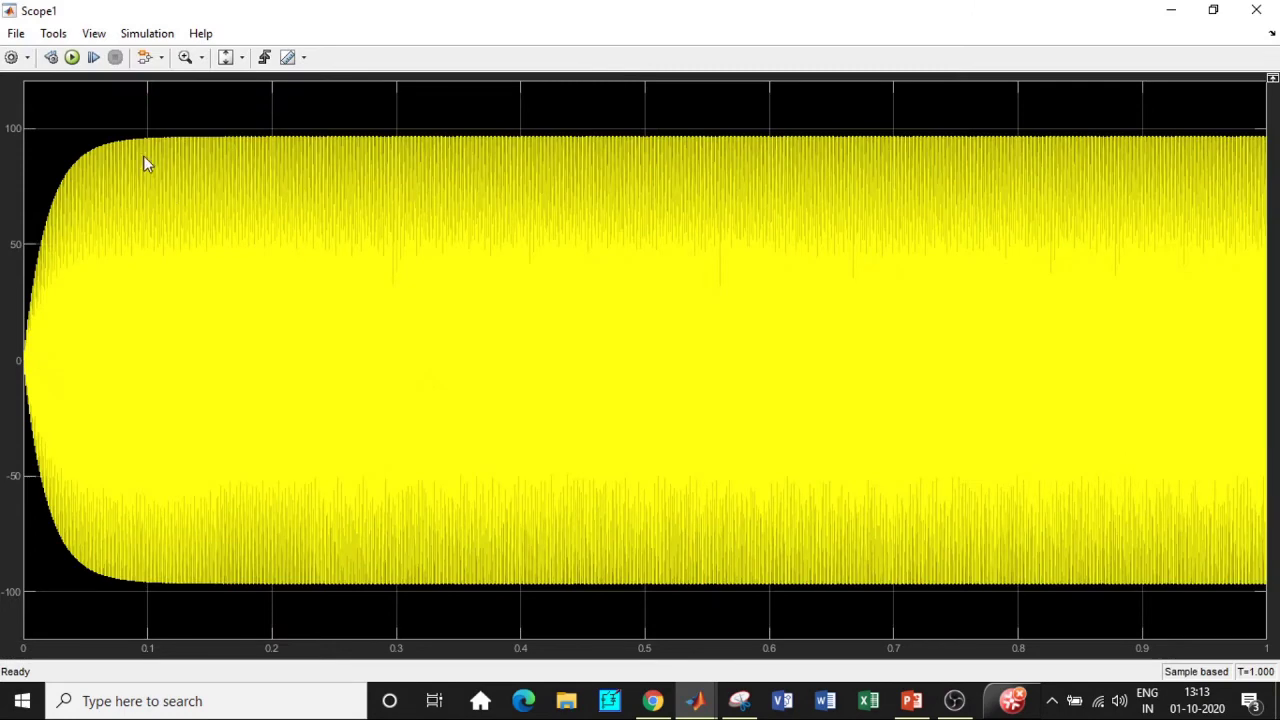
{"action": "left_click", "coordinate": [184, 58]}
{"action": "left_click_drag", "start_coordinate": [454, 118], "coordinate": [626, 568]}
{"action": "left_click_drag", "start_coordinate": [410, 92], "coordinate": [631, 629]}
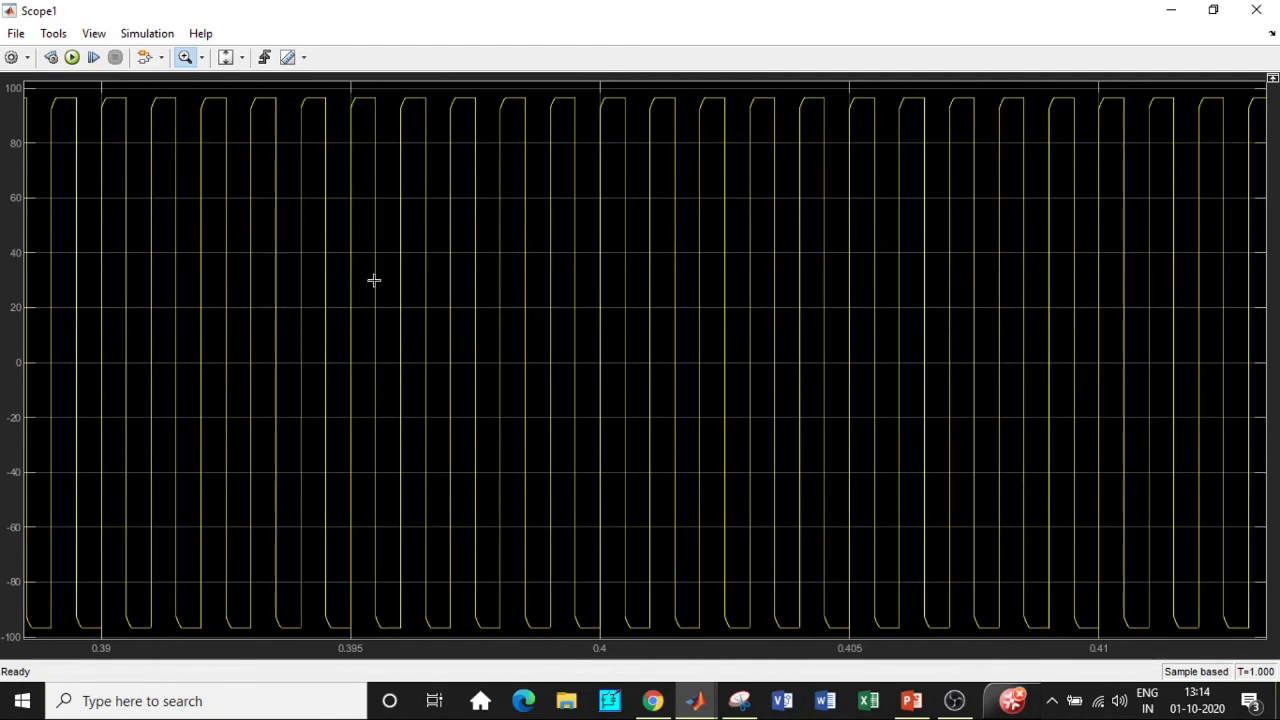
{"action": "left_click", "coordinate": [1256, 10]}
{"action": "double_click", "coordinate": [1175, 271]}
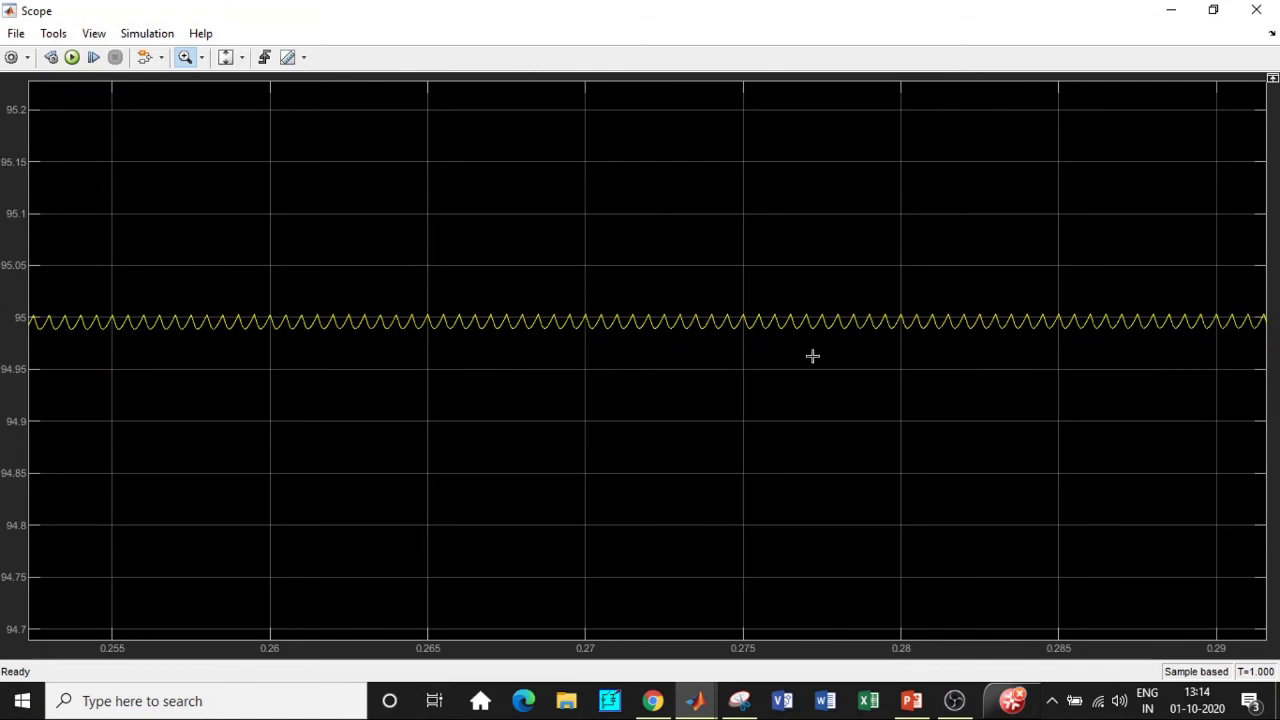
{"action": "left_click", "coordinate": [1256, 10]}
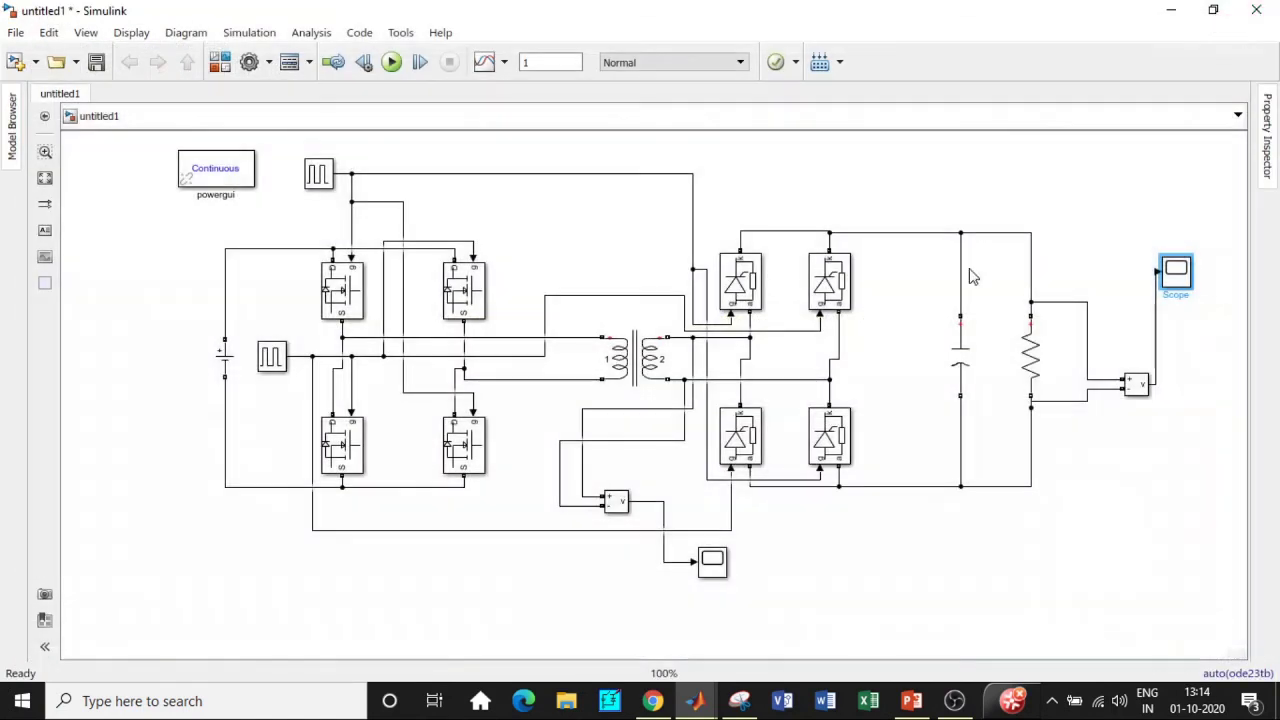